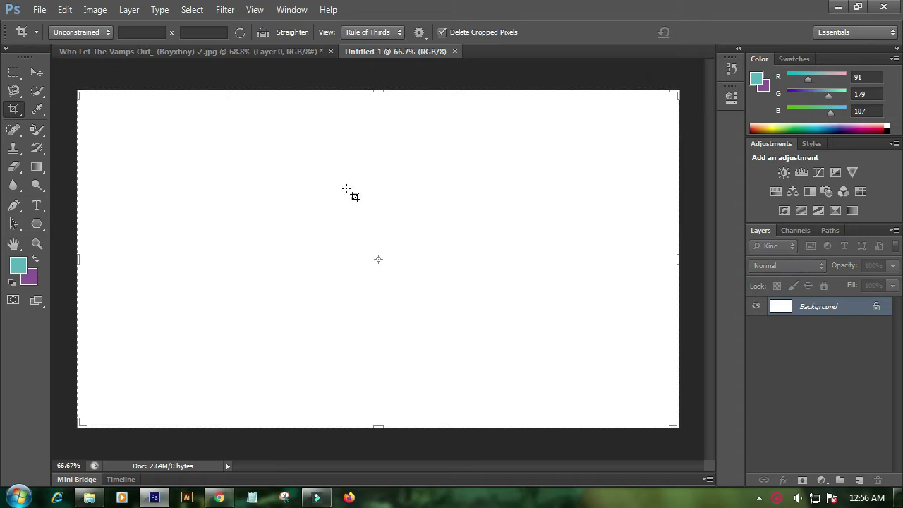
# - Add a Solid Color fill layer in black (000000) above the Background layer
pyautogui.click(821, 480)
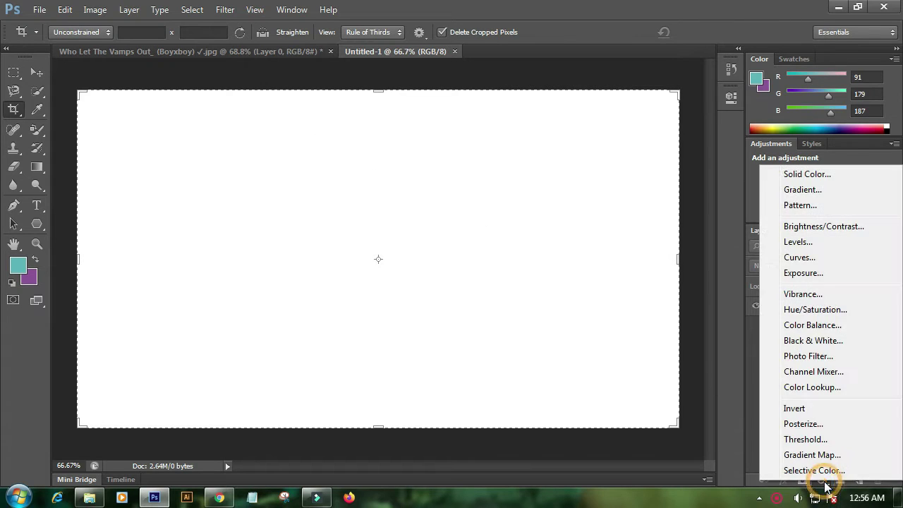
pyautogui.click(833, 179)
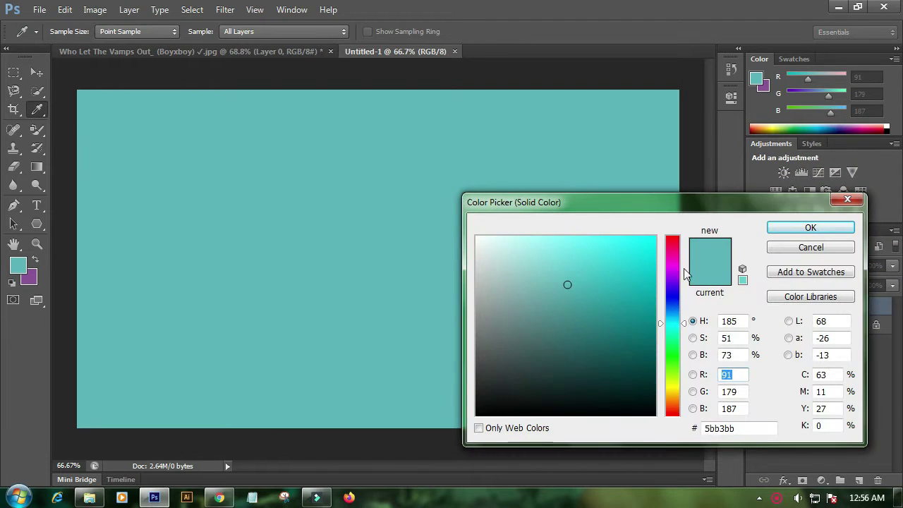
pyautogui.moveTo(622, 369); pyautogui.dragTo(409, 431)
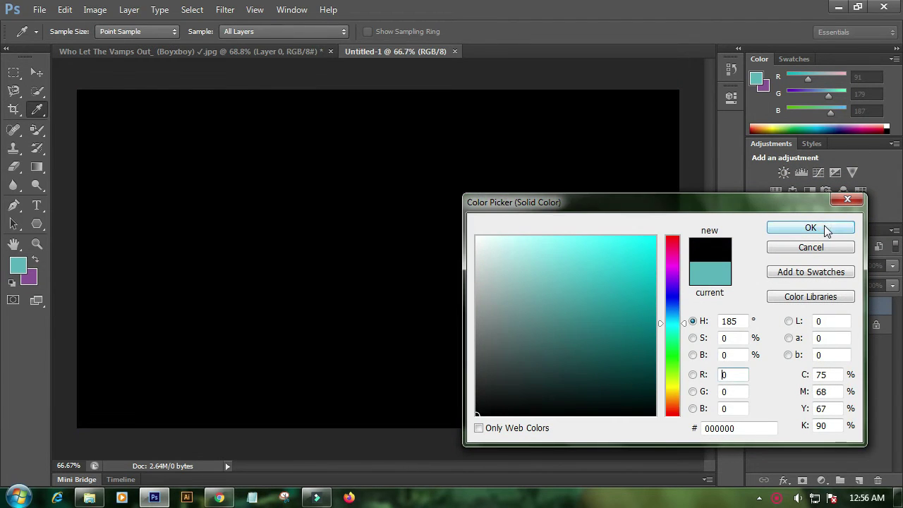
pyautogui.click(818, 227)
pyautogui.press('c')
# - Place the neon triangle image Untitled-1 from the ITS folder into the black document
pyautogui.click(38, 10)
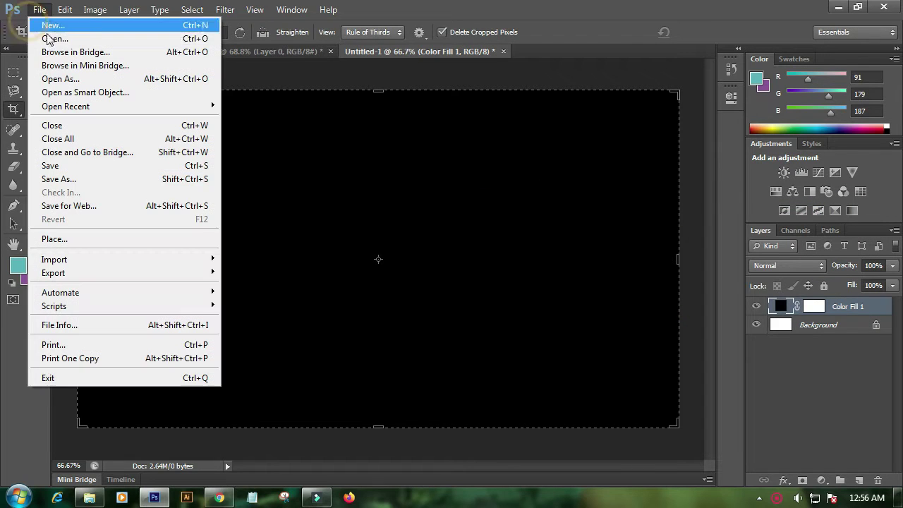
pyautogui.click(89, 498)
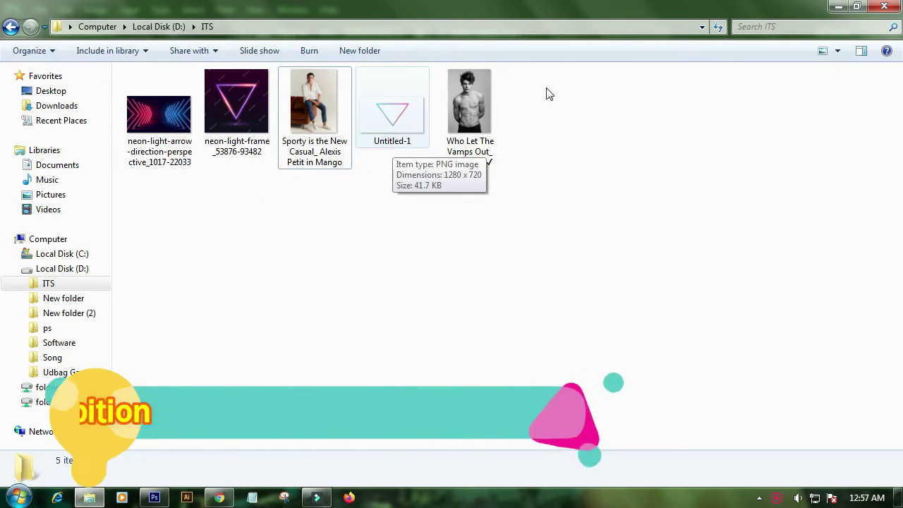
pyautogui.click(862, 7)
pyautogui.moveTo(494, 176); pyautogui.dragTo(629, 286)
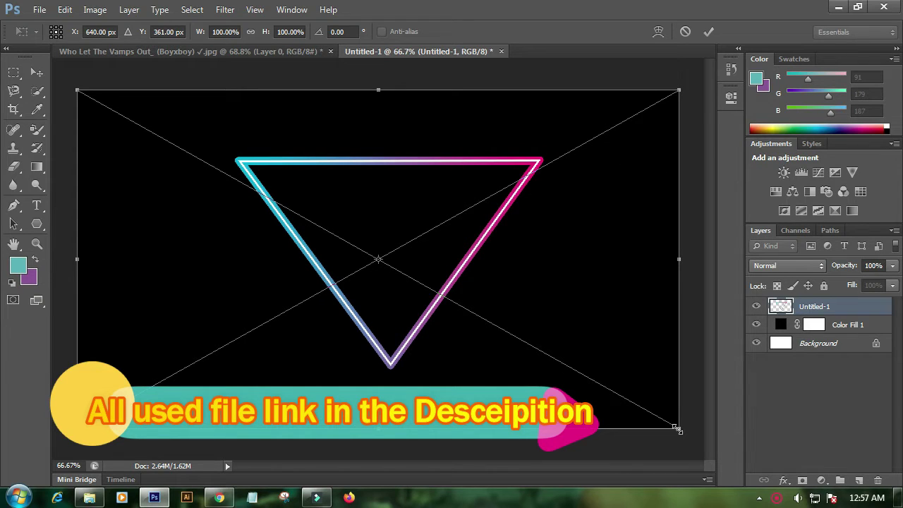
# - Scale the placed triangle to about 79% width and 81% height and center it on the canvas
pyautogui.moveTo(678, 429); pyautogui.dragTo(614, 397)
pyautogui.moveTo(494, 366)
pyautogui.mouseDown()
pyautogui.moveTo(518, 362)
pyautogui.moveTo(507, 363)
pyautogui.mouseUp()
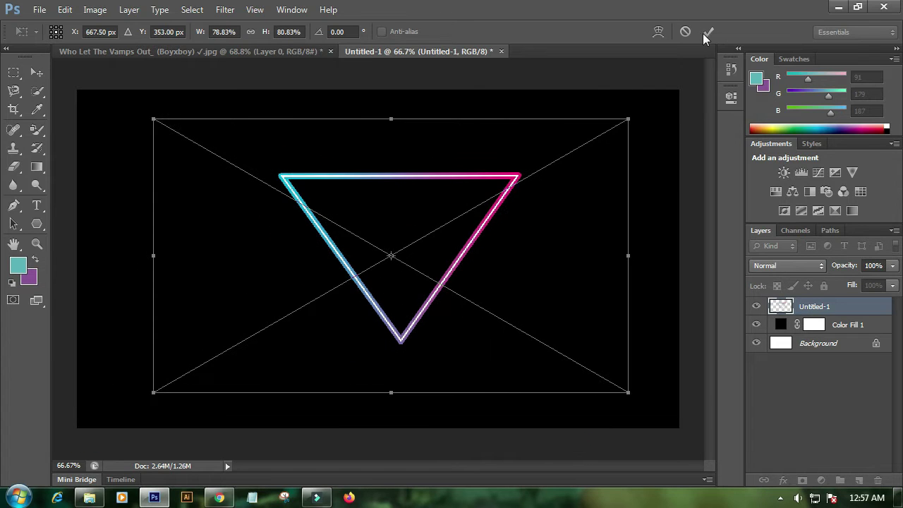
pyautogui.click(707, 32)
pyautogui.press('c')
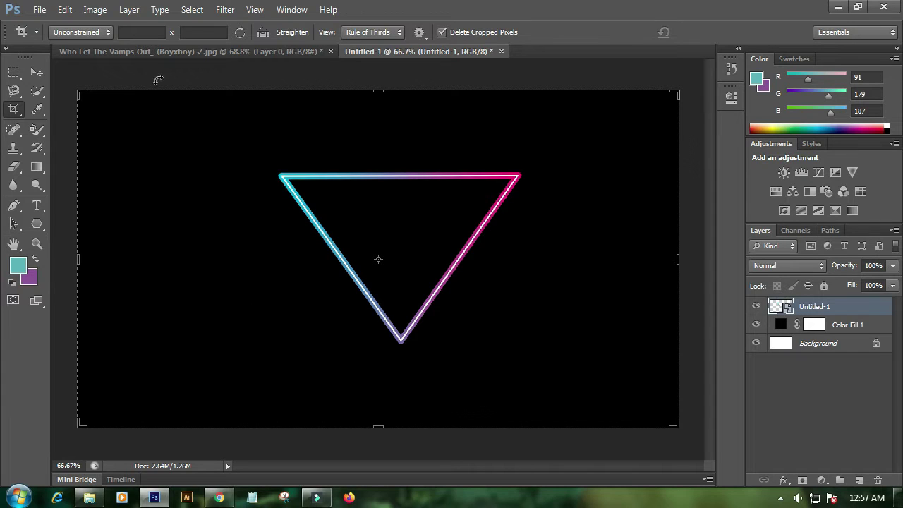
# - Copy the masked cut-out of the man from the other open document into the triangle composition
pyautogui.click(110, 45)
pyautogui.click(41, 73)
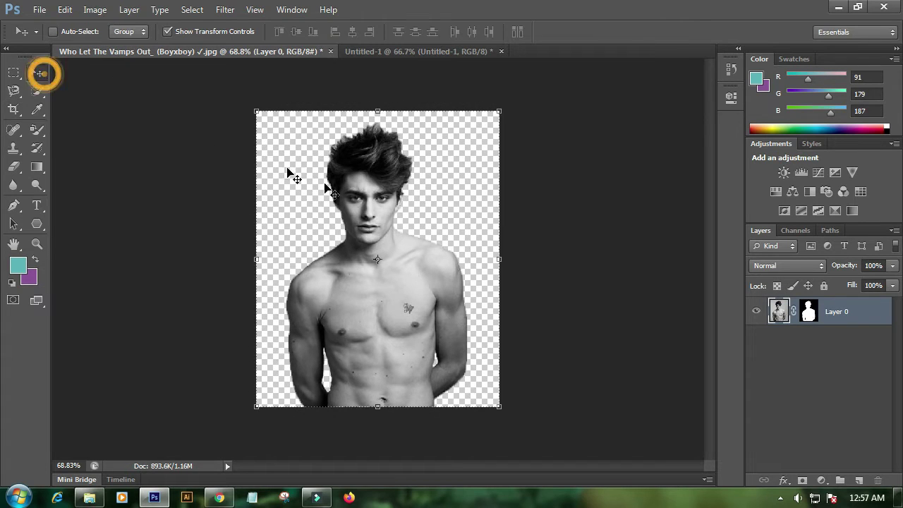
pyautogui.moveTo(406, 319); pyautogui.dragTo(421, 268)
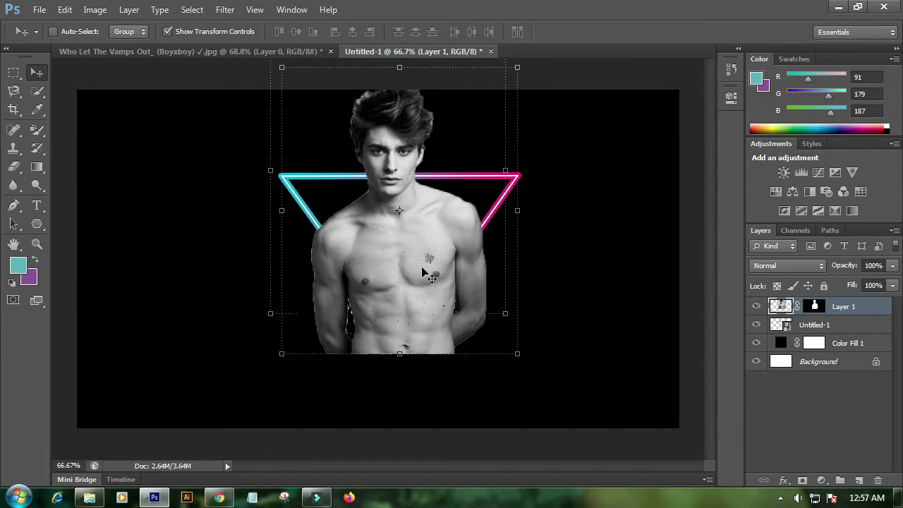
# - Scale the man to about 84% width and 86% height over the triangle, and move his layer below the triangle layer
pyautogui.moveTo(529, 349); pyautogui.dragTo(500, 339)
pyautogui.moveTo(412, 282); pyautogui.dragTo(417, 292)
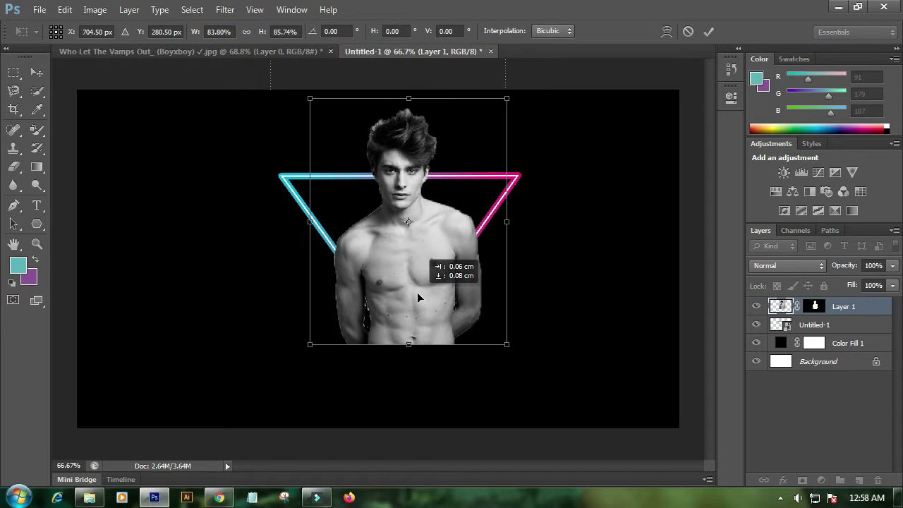
pyautogui.press('Return')
pyautogui.moveTo(844, 313); pyautogui.dragTo(849, 333)
# - Erase the man's arm and torso outside the triangle's pink edge on Layer 1 with a 35 px eraser
pyautogui.scroll(5, 435, 161)
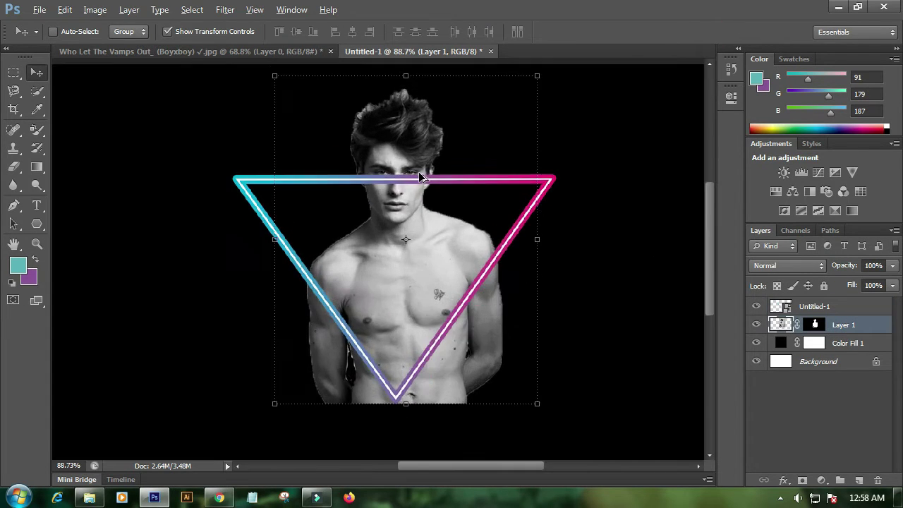
pyautogui.scroll(-4, 419, 190)
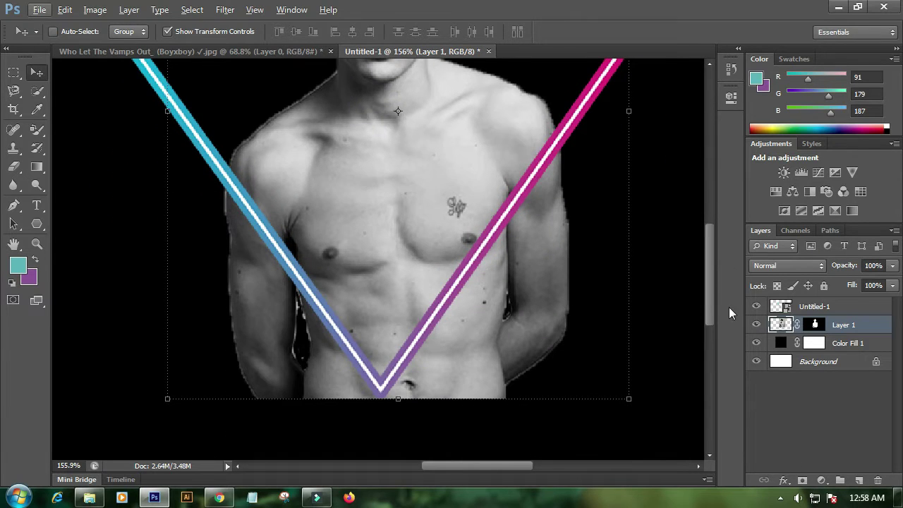
pyautogui.click(13, 167)
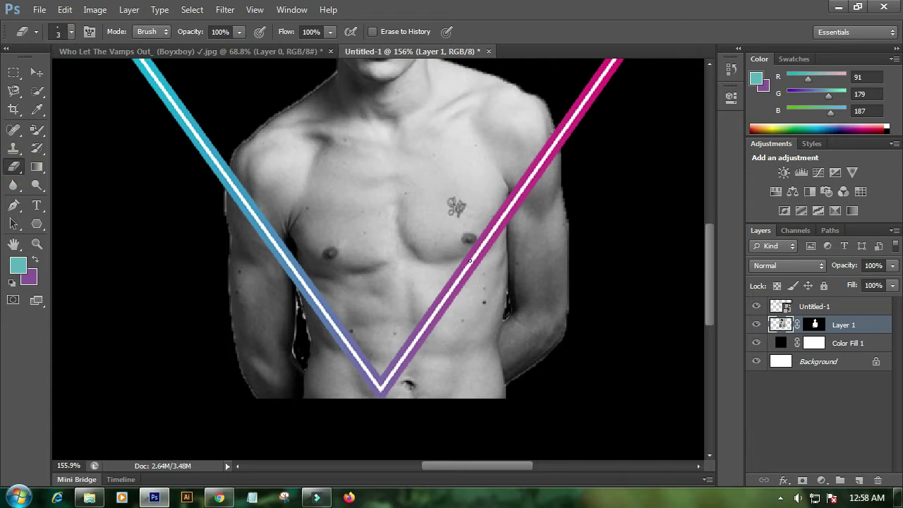
pyautogui.press(']')
pyautogui.press(']')
pyautogui.moveTo(554, 195)
pyautogui.mouseDown()
pyautogui.moveTo(481, 313)
pyautogui.moveTo(524, 299)
pyautogui.moveTo(558, 238)
pyautogui.moveTo(529, 346)
pyautogui.moveTo(534, 383)
pyautogui.moveTo(539, 372)
pyautogui.moveTo(504, 330)
pyautogui.moveTo(530, 294)
pyautogui.moveTo(512, 362)
pyautogui.moveTo(491, 393)
pyautogui.mouseUp()
pyautogui.moveTo(506, 311)
pyautogui.mouseDown()
pyautogui.moveTo(476, 328)
pyautogui.moveTo(440, 378)
pyautogui.moveTo(434, 367)
pyautogui.moveTo(467, 301)
pyautogui.moveTo(440, 356)
pyautogui.moveTo(373, 423)
pyautogui.mouseUp()
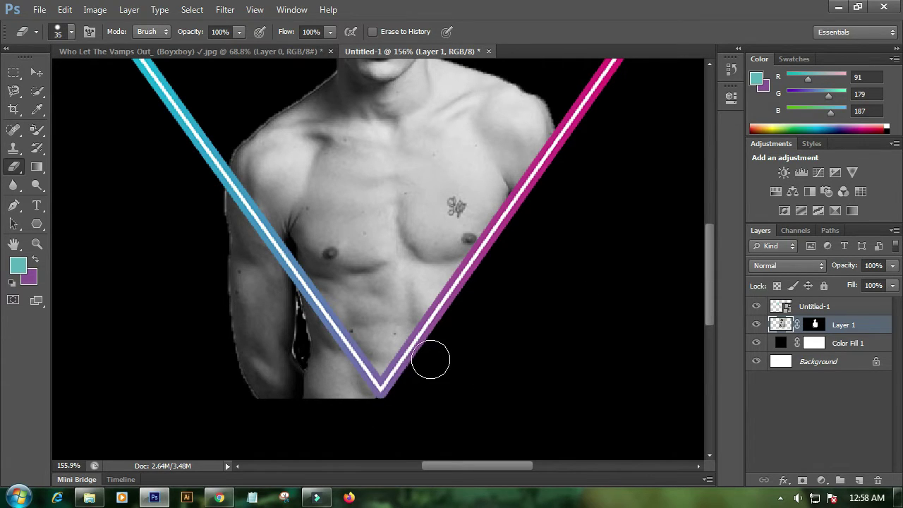
# - Erase the man's arm and torso outside the triangle's blue edge, undoing the stroke that strays near the lower corner
pyautogui.moveTo(207, 233)
pyautogui.mouseDown()
pyautogui.moveTo(222, 197)
pyautogui.moveTo(227, 236)
pyautogui.moveTo(282, 318)
pyautogui.moveTo(269, 268)
pyautogui.moveTo(248, 242)
pyautogui.moveTo(368, 379)
pyautogui.moveTo(376, 399)
pyautogui.mouseUp()
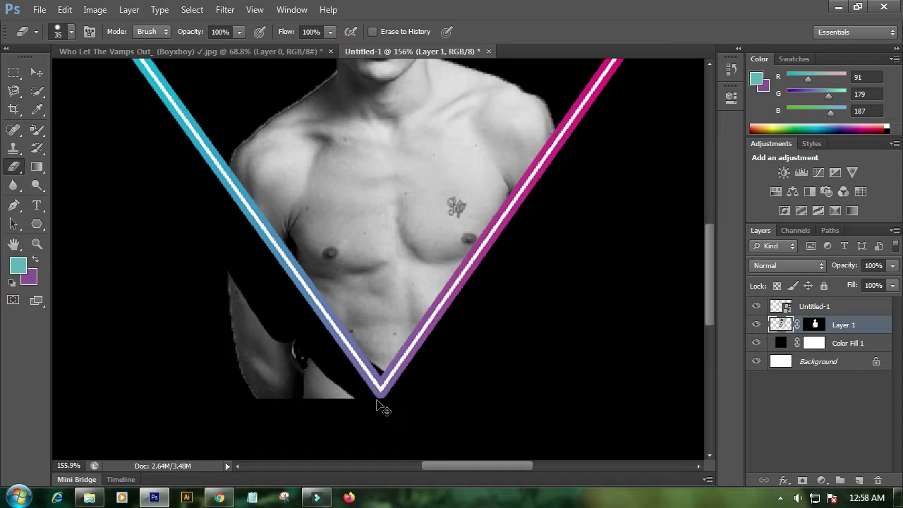
pyautogui.hotkey('ctrl', 'z')
pyautogui.moveTo(343, 362)
pyautogui.mouseDown()
pyautogui.moveTo(376, 404)
pyautogui.moveTo(330, 363)
pyautogui.moveTo(344, 375)
pyautogui.moveTo(317, 371)
pyautogui.moveTo(310, 395)
pyautogui.moveTo(320, 410)
pyautogui.moveTo(336, 400)
pyautogui.moveTo(285, 352)
pyautogui.moveTo(244, 269)
pyautogui.moveTo(263, 404)
pyautogui.moveTo(237, 312)
pyautogui.moveTo(276, 410)
pyautogui.moveTo(292, 413)
pyautogui.moveTo(286, 360)
pyautogui.moveTo(217, 202)
pyautogui.moveTo(380, 418)
pyautogui.mouseUp()
pyautogui.scroll(-5, 380, 418)
pyautogui.scroll(5, 388, 246)
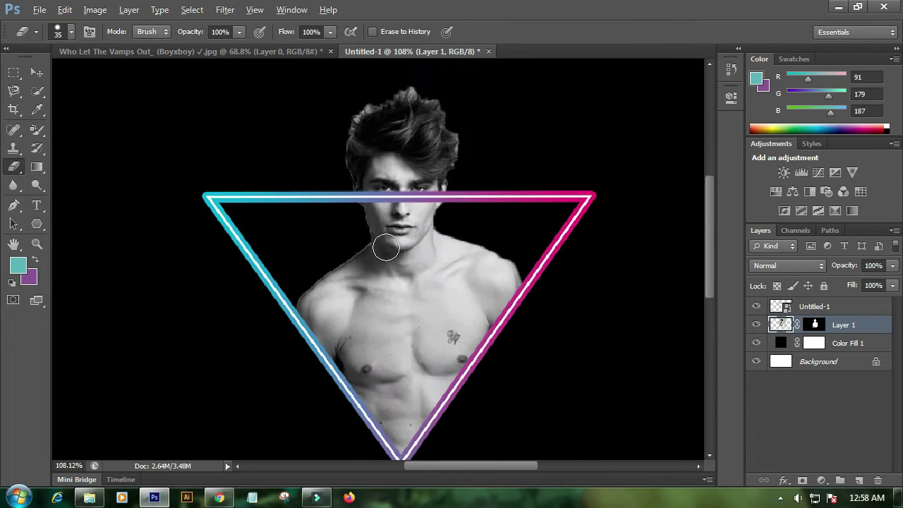
# - Rasterize the triangle layer and erase its horizontal bar where it crosses the man's face, using a 10 px eraser
pyautogui.click(817, 306)
pyautogui.scroll(3, 392, 205)
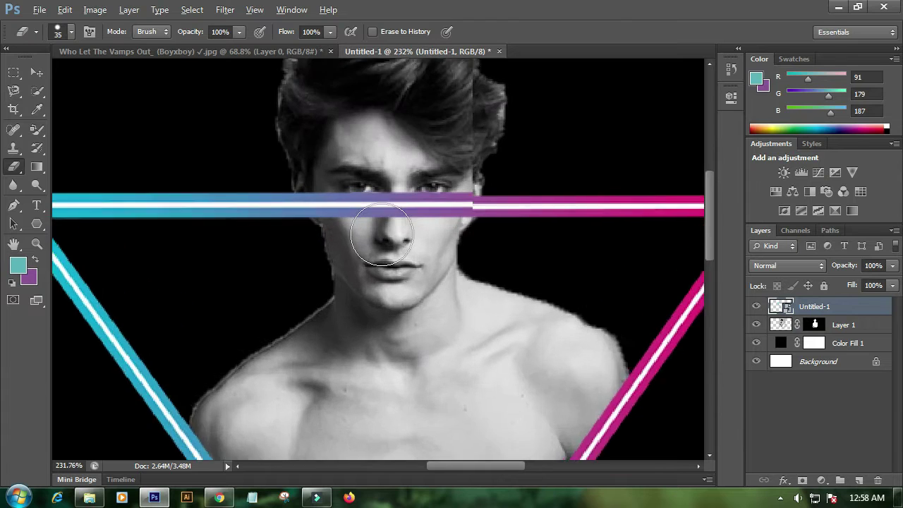
pyautogui.moveTo(396, 199)
pyautogui.mouseDown()
pyautogui.moveTo(404, 220)
pyautogui.moveTo(453, 191)
pyautogui.moveTo(491, 205)
pyautogui.mouseUp()
pyautogui.hotkey('ctrl', 'z')
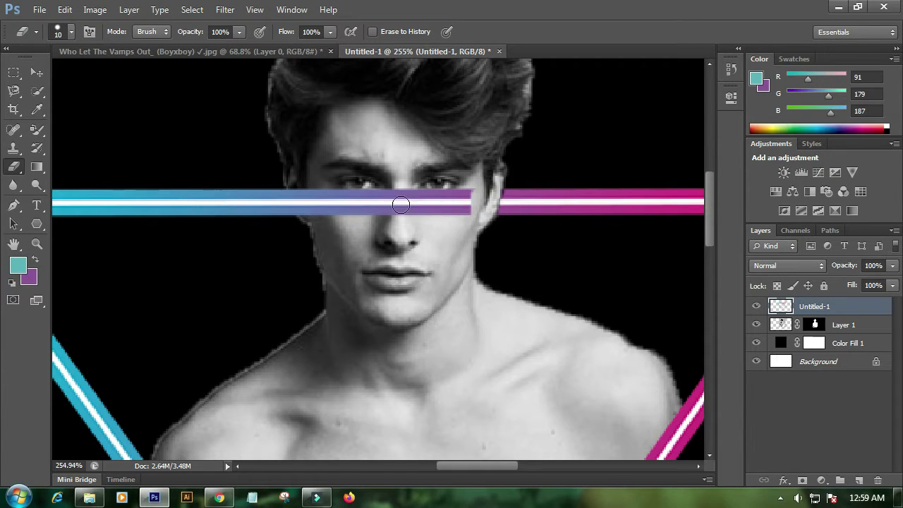
pyautogui.moveTo(434, 200)
pyautogui.mouseDown()
pyautogui.moveTo(395, 182)
pyautogui.moveTo(353, 204)
pyautogui.moveTo(335, 176)
pyautogui.moveTo(306, 212)
pyautogui.moveTo(295, 200)
pyautogui.moveTo(313, 217)
pyautogui.moveTo(295, 194)
pyautogui.moveTo(304, 210)
pyautogui.moveTo(297, 194)
pyautogui.moveTo(300, 206)
pyautogui.moveTo(323, 194)
pyautogui.moveTo(413, 177)
pyautogui.mouseUp()
pyautogui.hotkey('ctrl', 'z')
pyautogui.click(295, 196)
pyautogui.scroll(-1, 455, 199)
pyautogui.scroll(-5, 428, 242)
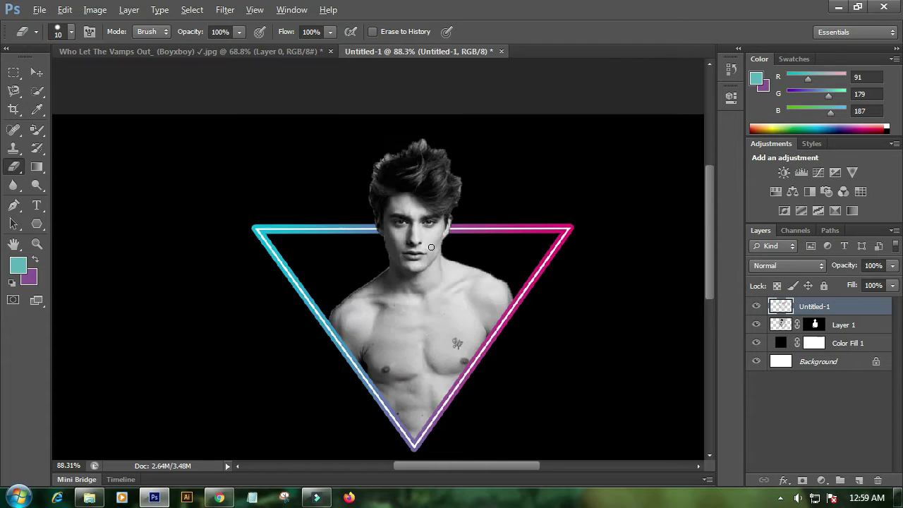
# - Make Layer 1 active and hide the Untitled-1, Color Fill 1 and Background layers
pyautogui.scroll(4, 423, 282)
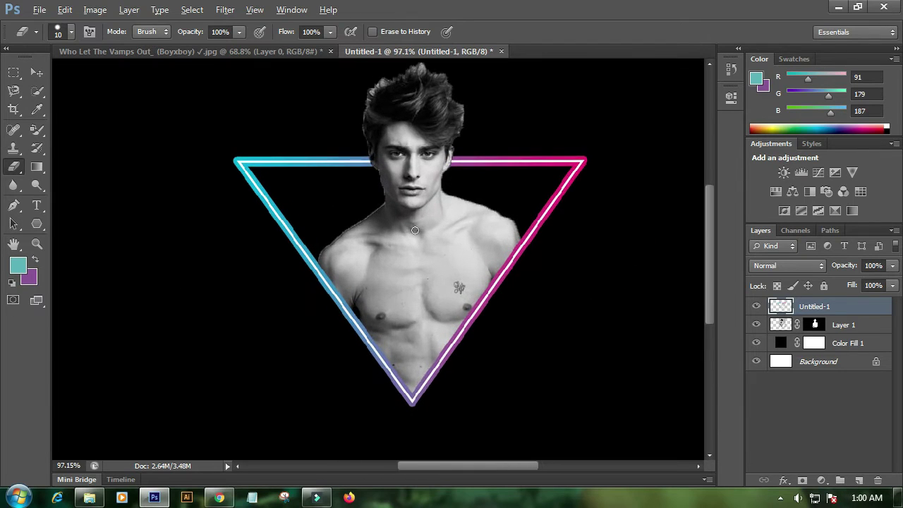
pyautogui.scroll(2, 444, 252)
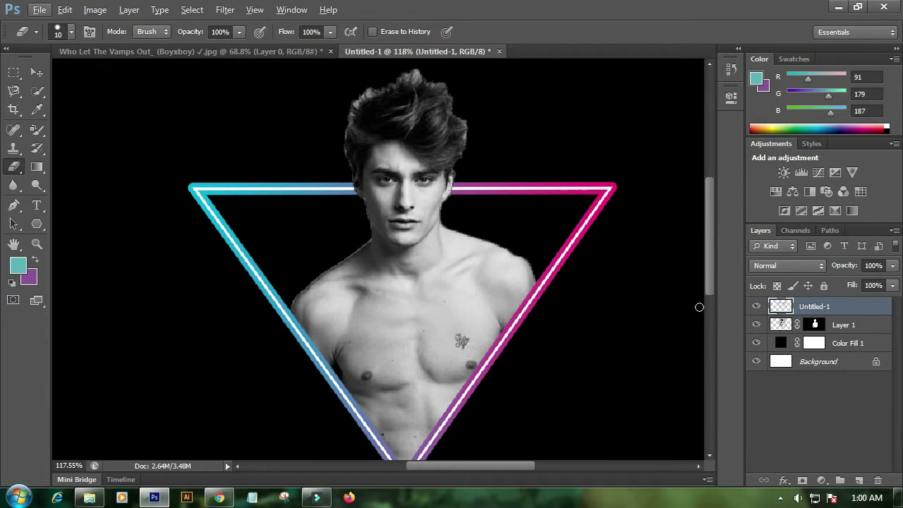
pyautogui.click(855, 325)
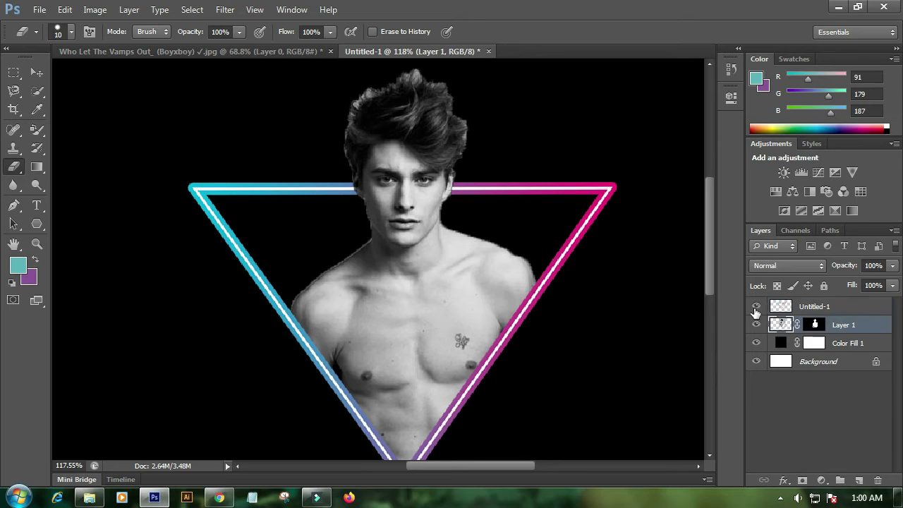
pyautogui.click(756, 308)
pyautogui.click(756, 343)
pyautogui.click(756, 361)
# - Select the man's figure with a 50 px Quick Selection brush, subtracting the empty area beside the hair
pyautogui.click(37, 90)
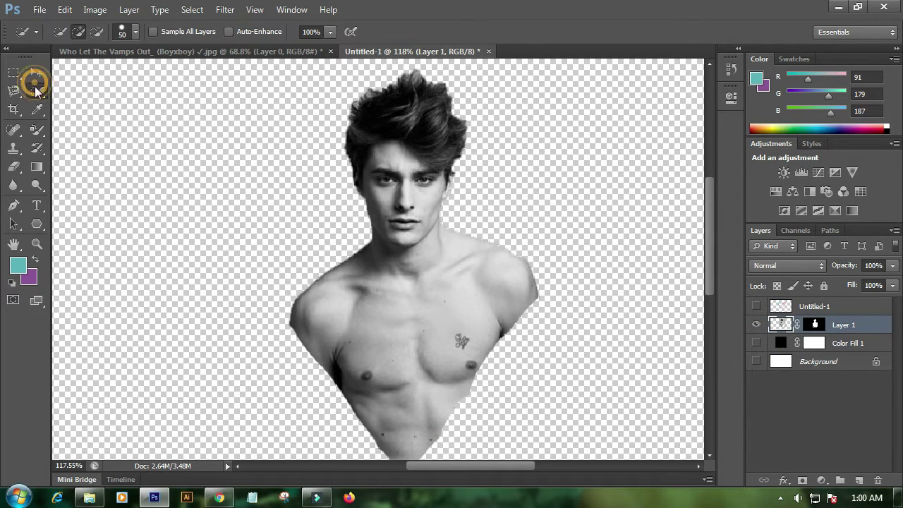
pyautogui.moveTo(396, 176); pyautogui.dragTo(398, 387)
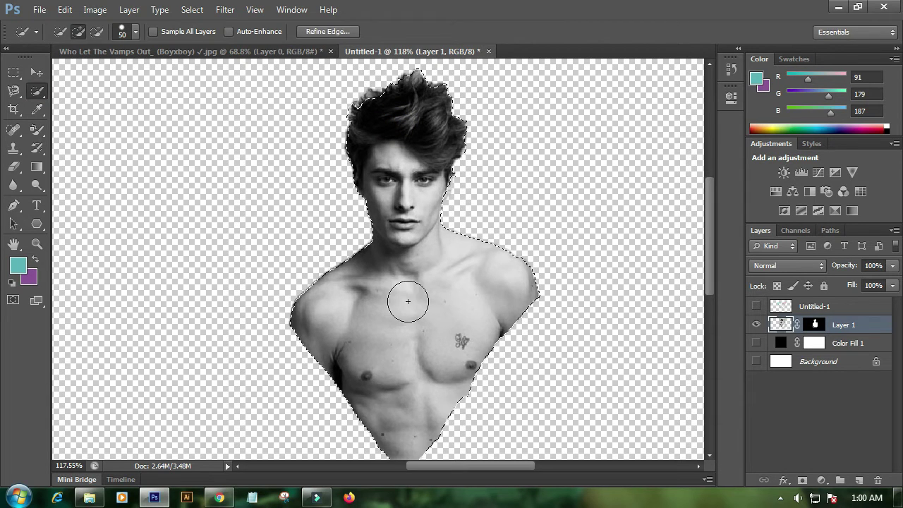
pyautogui.scroll(1, 407, 299)
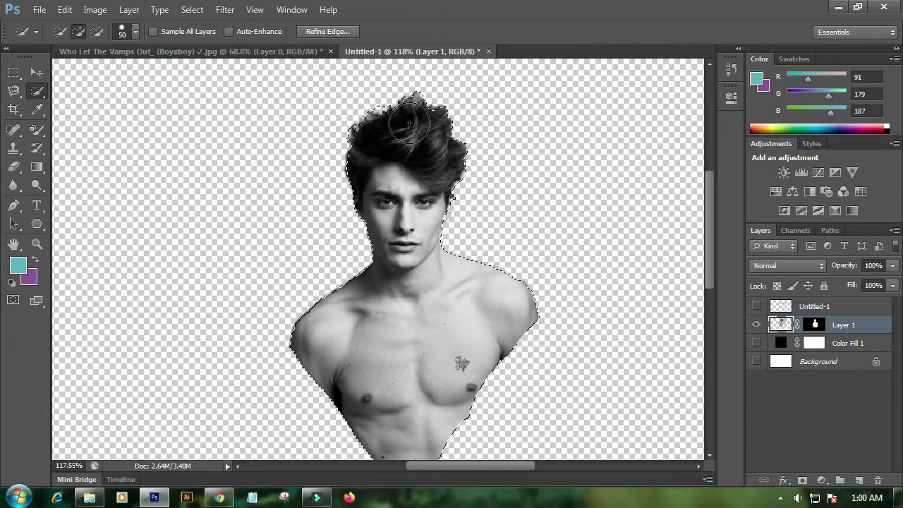
pyautogui.press('alt')
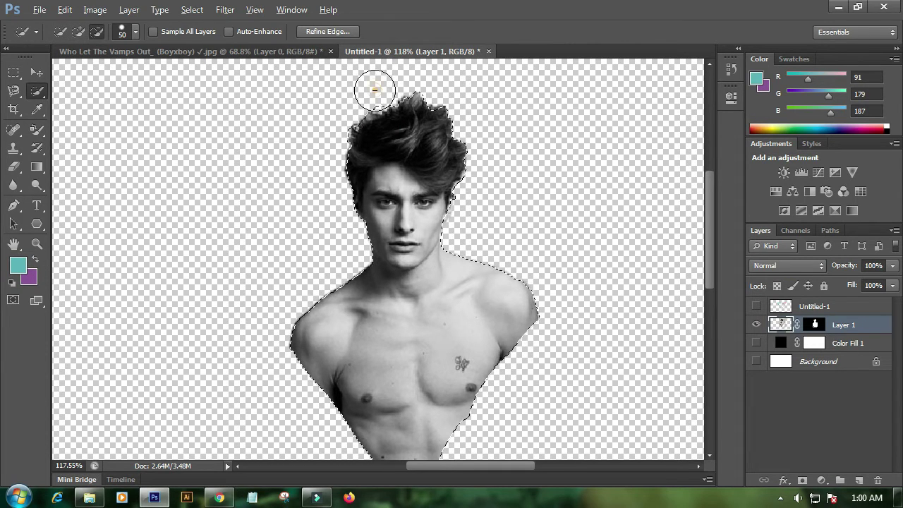
pyautogui.keyDown('alt'); pyautogui.click(374, 89); pyautogui.keyUp('alt')
pyautogui.click(756, 307)
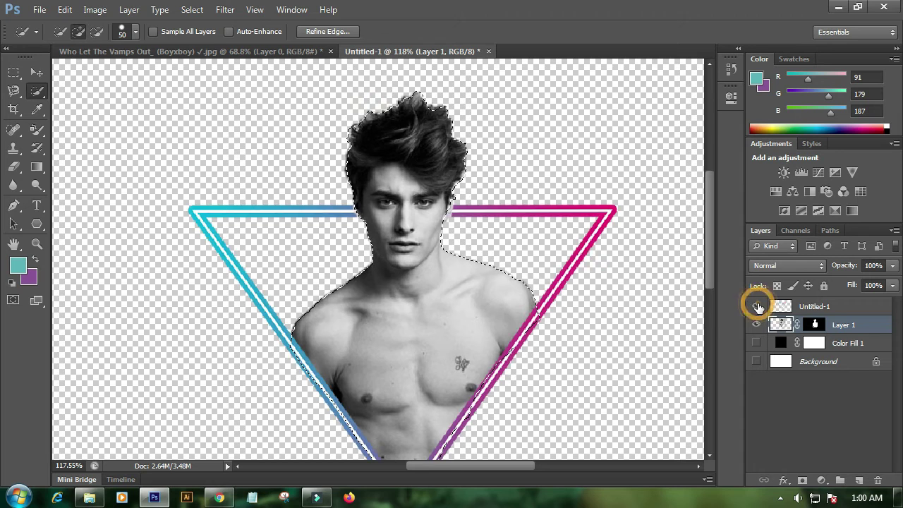
pyautogui.scroll(-2, 432, 304)
pyautogui.scroll(1, 430, 300)
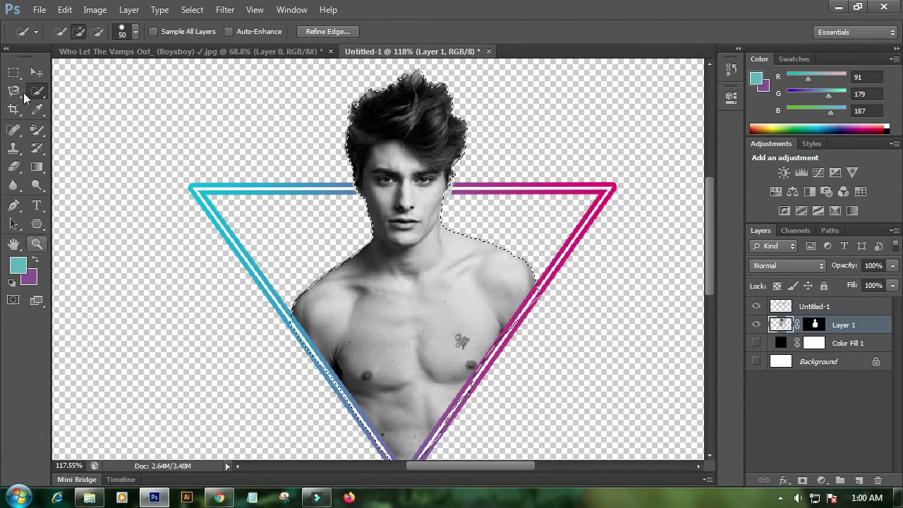
pyautogui.click(38, 173)
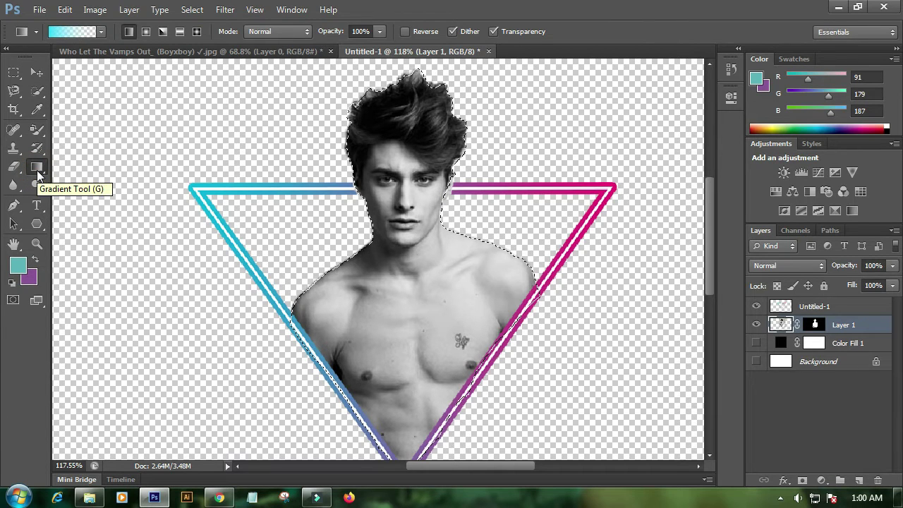
pyautogui.click(37, 91)
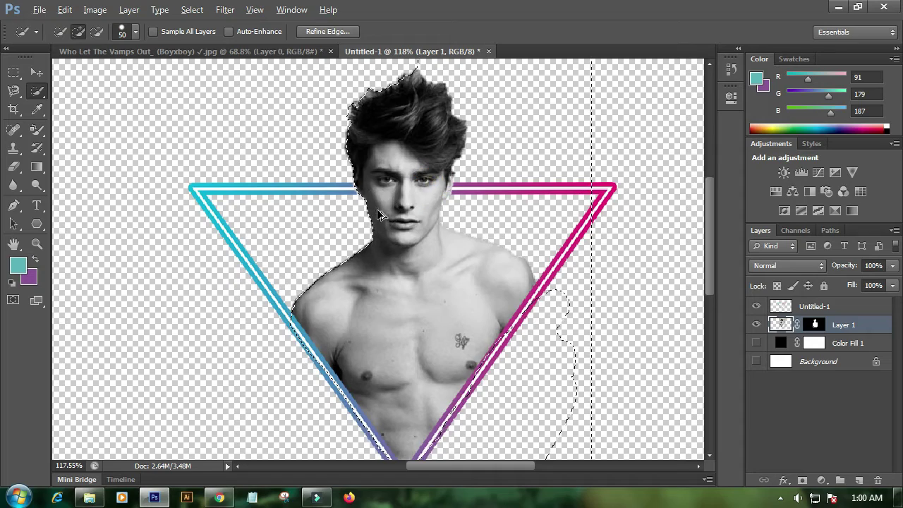
pyautogui.click(756, 306)
# - Add the man's ear beside the hair to the selection with a 9 px Quick Selection brush
pyautogui.scroll(8, 504, 242)
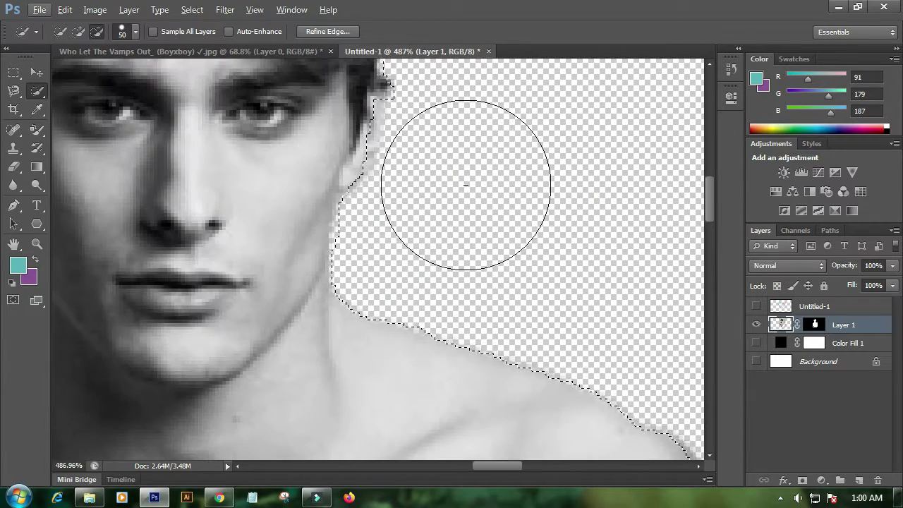
pyautogui.press('[')
pyautogui.press('[')
pyautogui.press('[')
pyautogui.press('[')
pyautogui.press('[')
pyautogui.click(370, 119)
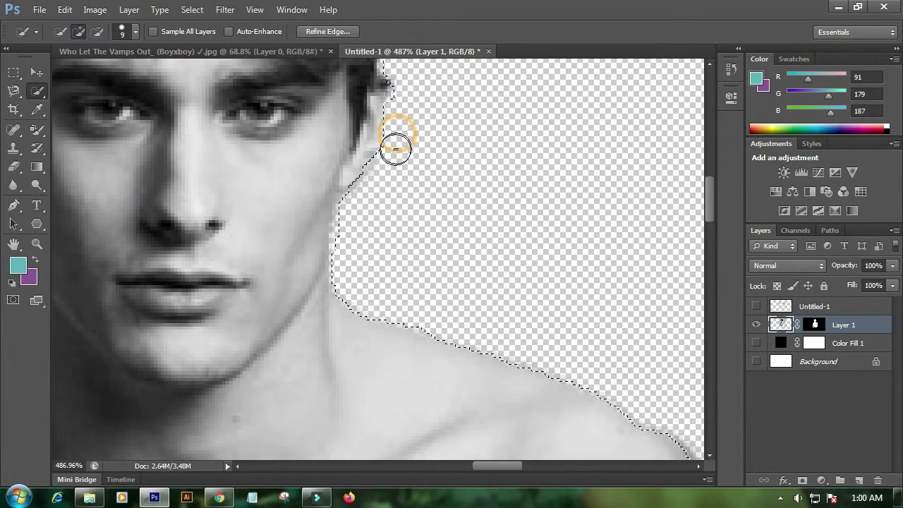
pyautogui.press('alt')
pyautogui.scroll(5, 395, 148)
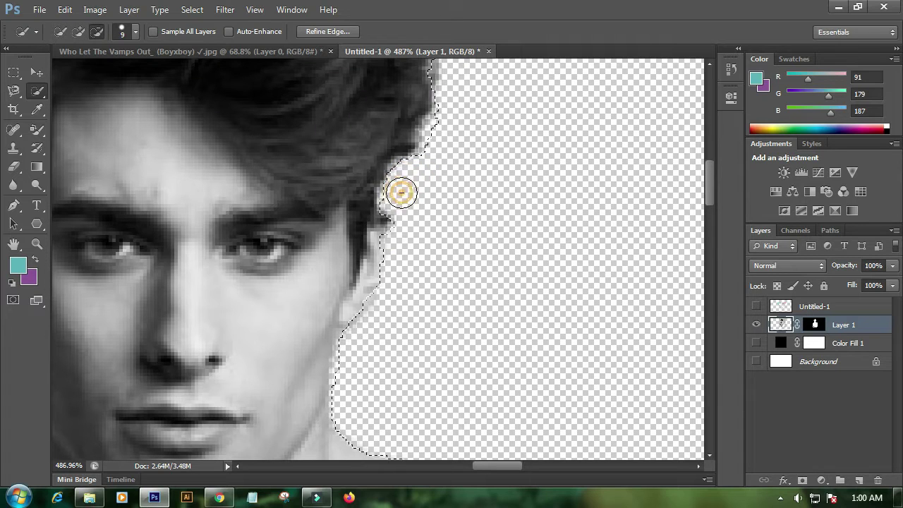
# - Refine the selection along the hair outline with the 9 px Quick Selection brush and check the torso outline
pyautogui.scroll(4, 423, 212)
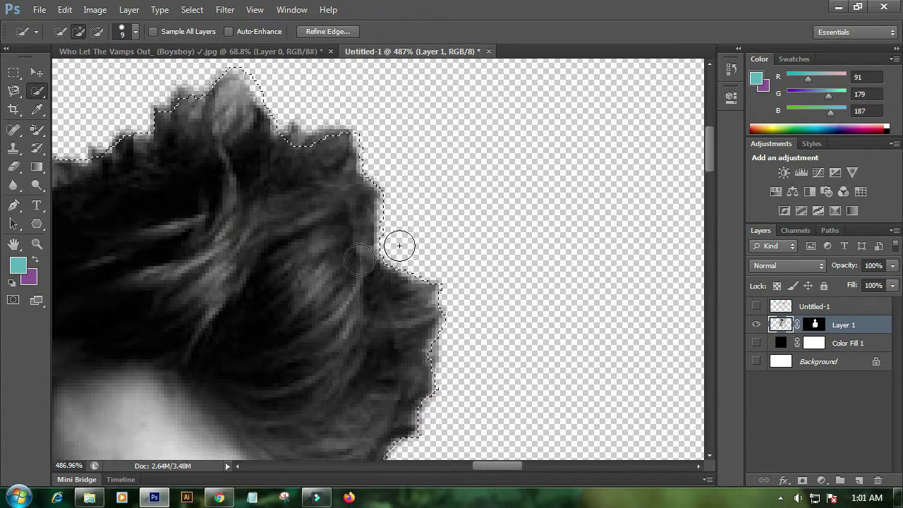
pyautogui.click(372, 204)
pyautogui.click(262, 127)
pyautogui.scroll(-2, 235, 181)
pyautogui.scroll(-4, 236, 180)
pyautogui.scroll(5, 133, 230)
pyautogui.click(132, 205)
pyautogui.scroll(-10, 205, 268)
pyautogui.scroll(4, 398, 351)
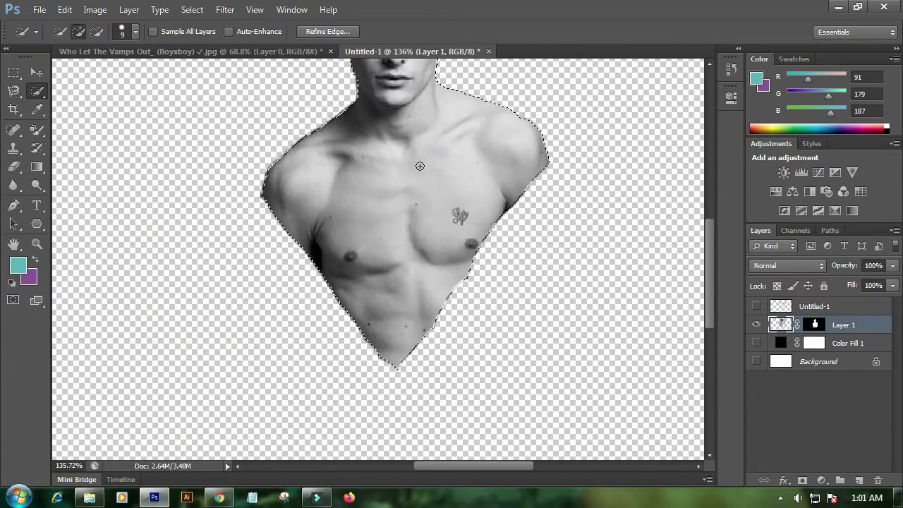
pyautogui.scroll(-2, 425, 163)
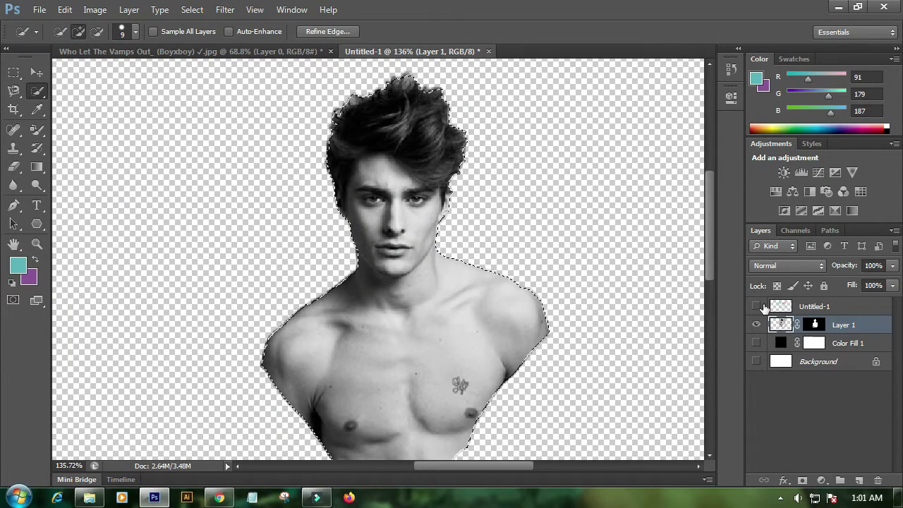
# - Show the Untitled-1 triangle layer and set the gradient's starting colour to the cyan sampled from the triangle's blue side
pyautogui.click(757, 307)
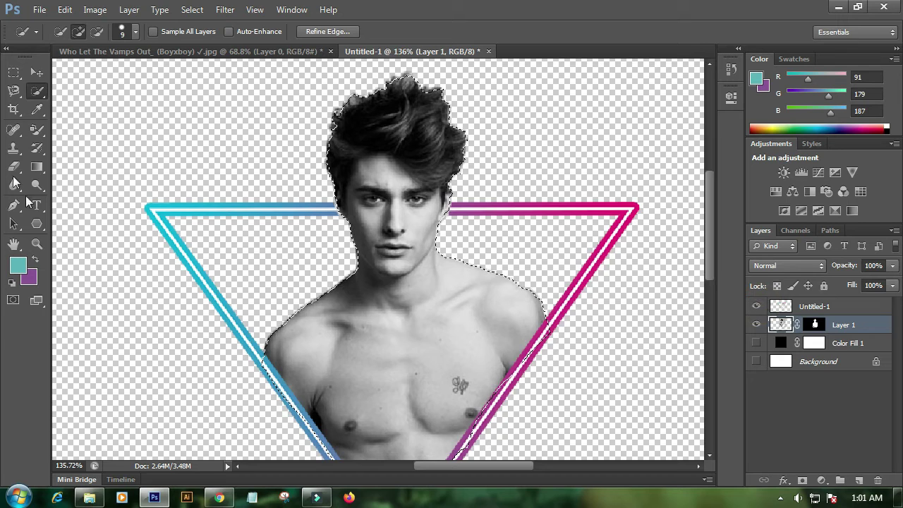
pyautogui.click(37, 167)
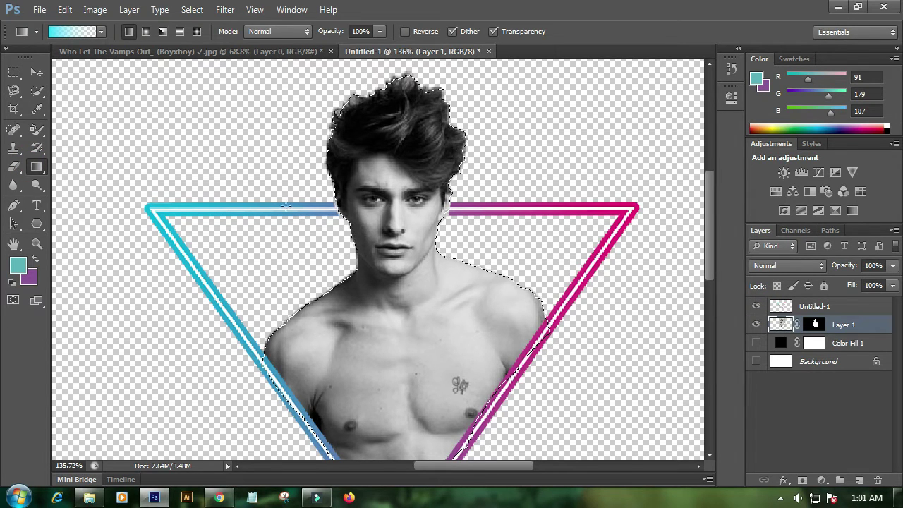
pyautogui.click(73, 31)
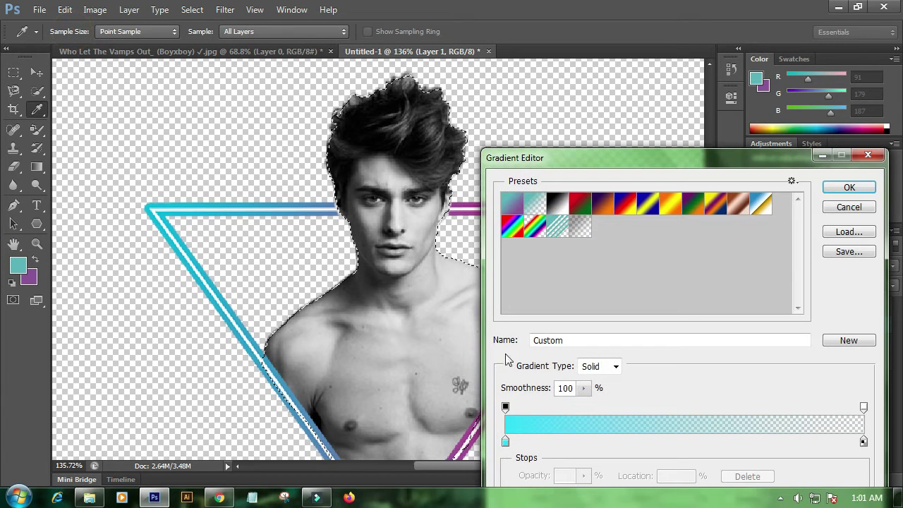
pyautogui.click(505, 442)
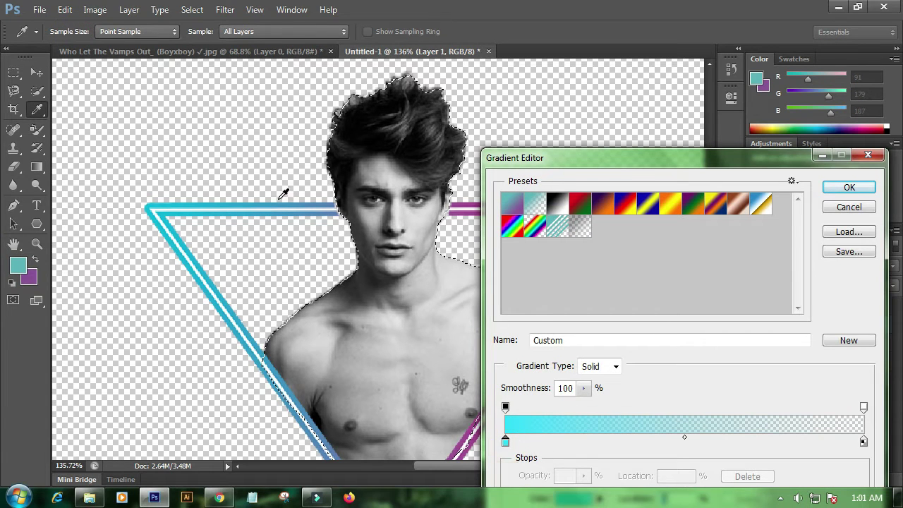
pyautogui.click(203, 203)
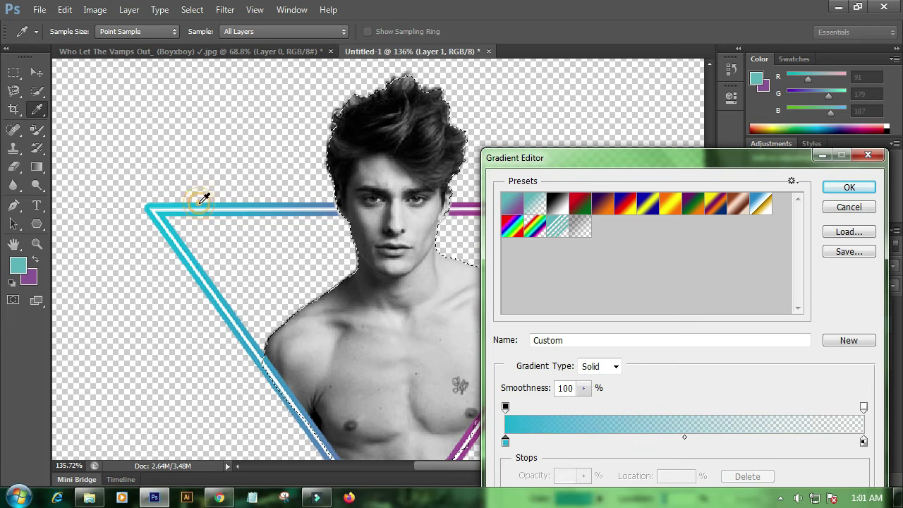
pyautogui.click(854, 189)
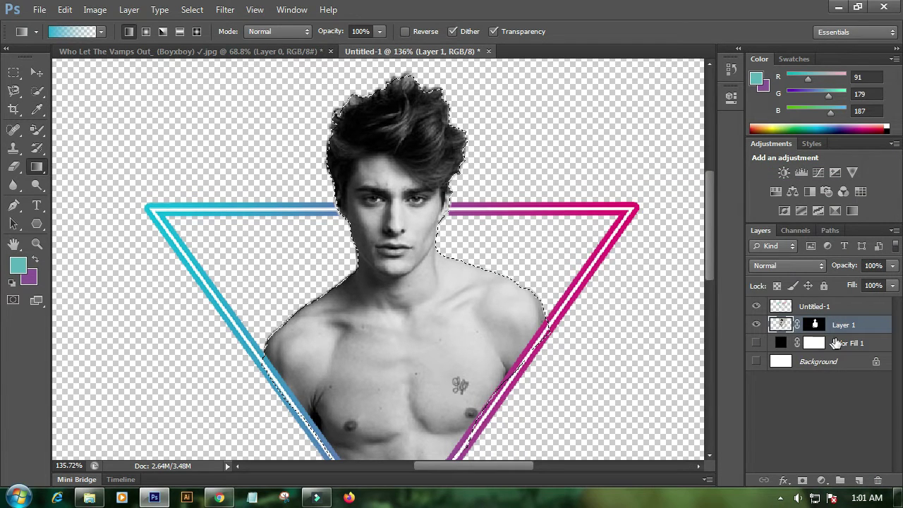
# - Add a new layer above Untitled-1 and fill the selected figure with the cyan-to-transparent gradient, starting from the triangle's blue side
pyautogui.click(844, 308)
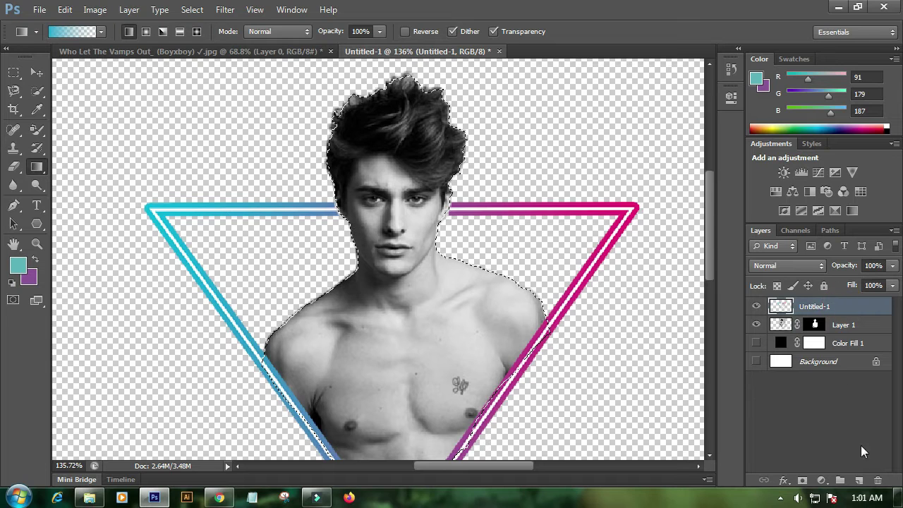
pyautogui.click(859, 480)
pyautogui.moveTo(211, 308); pyautogui.dragTo(531, 324)
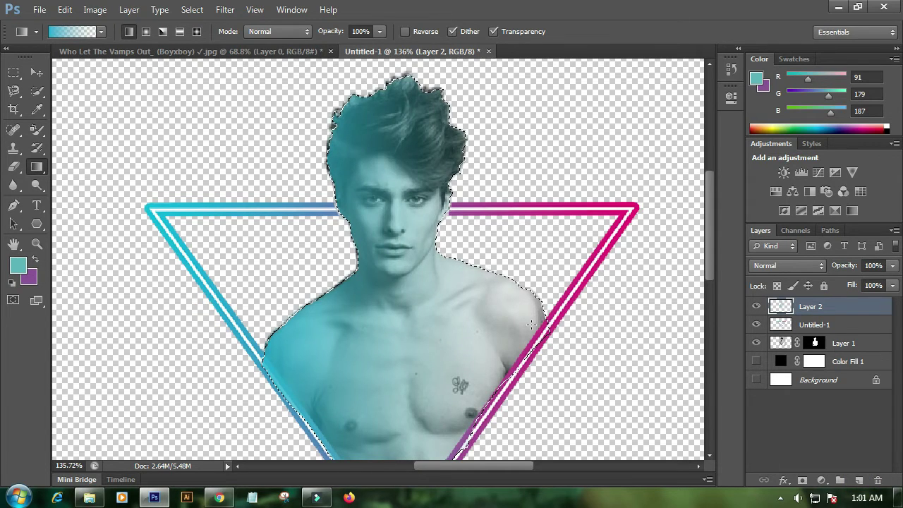
pyautogui.scroll(-1, 478, 322)
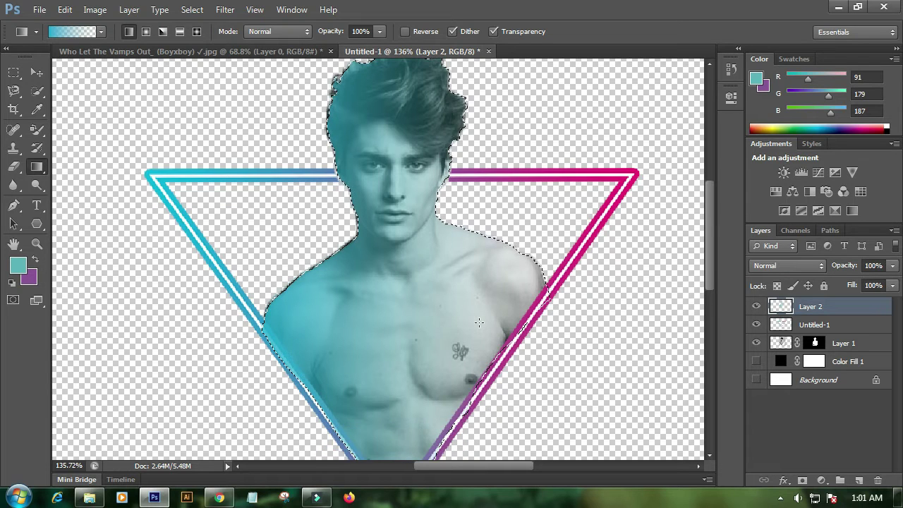
# - Add another layer on top and set the gradient's starting colour to the pink sampled from the triangle's upper corner
pyautogui.click(859, 480)
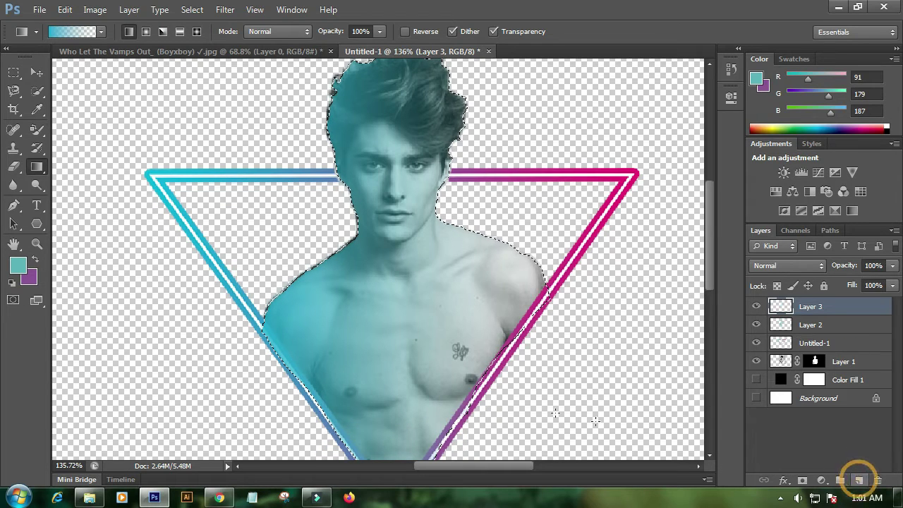
pyautogui.click(72, 31)
pyautogui.moveTo(565, 160); pyautogui.dragTo(307, 214)
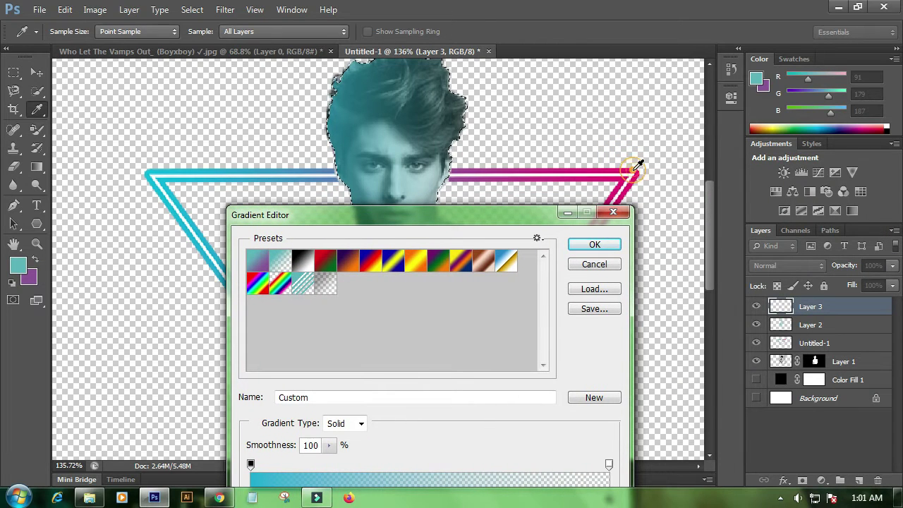
pyautogui.scroll(-1, 610, 282)
pyautogui.moveTo(406, 216); pyautogui.dragTo(328, 143)
pyautogui.click(173, 426)
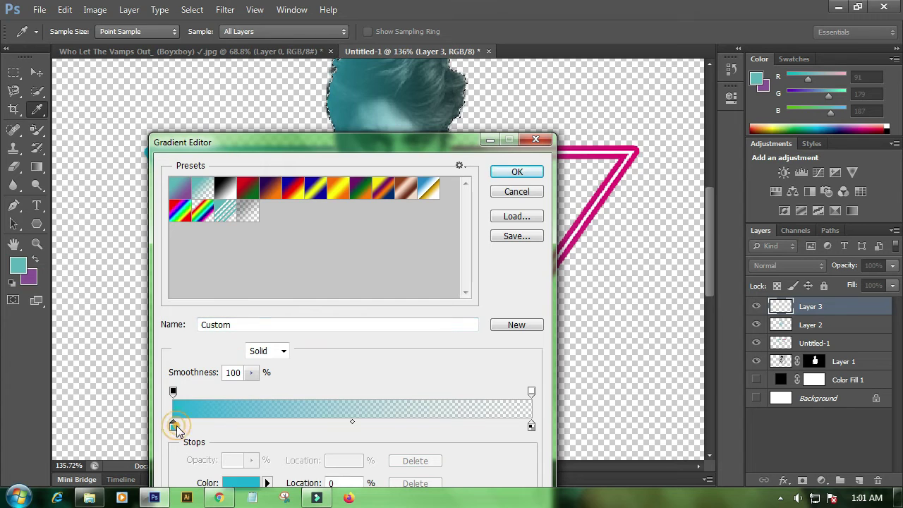
pyautogui.doubleClick(175, 428)
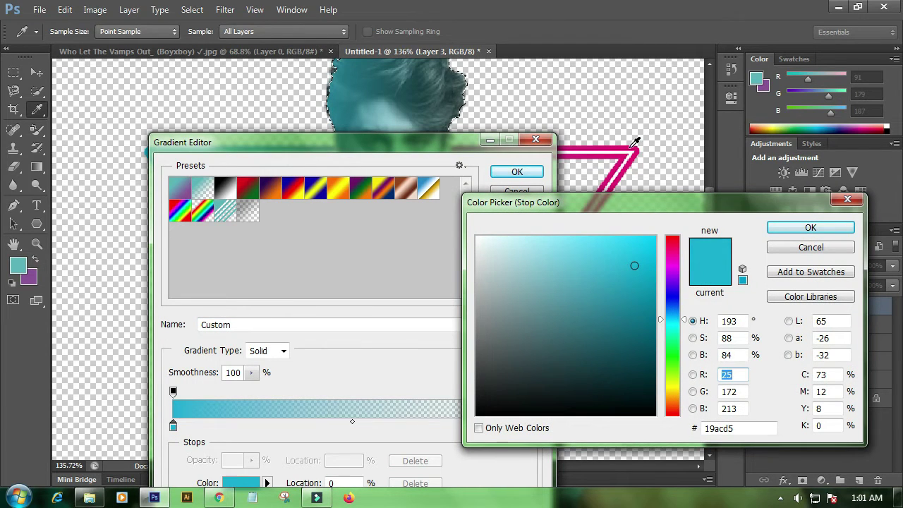
pyautogui.click(634, 146)
pyautogui.click(810, 227)
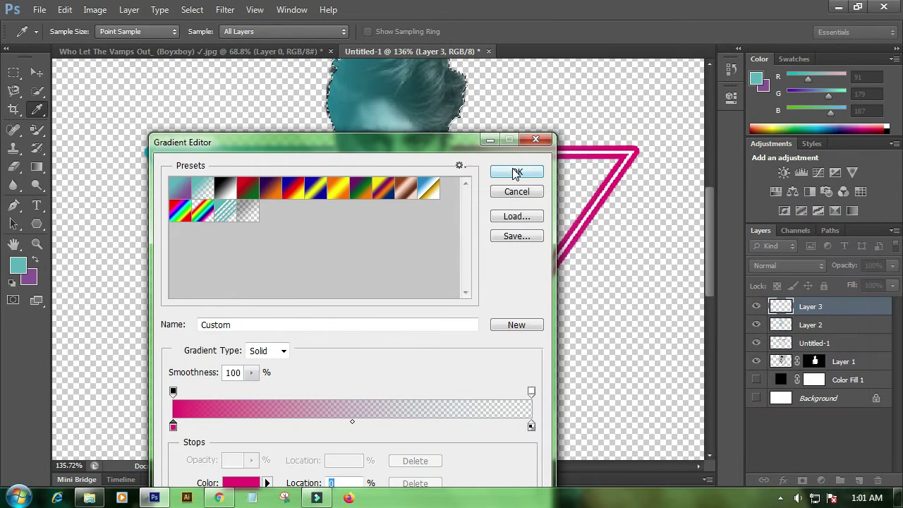
pyautogui.click(516, 173)
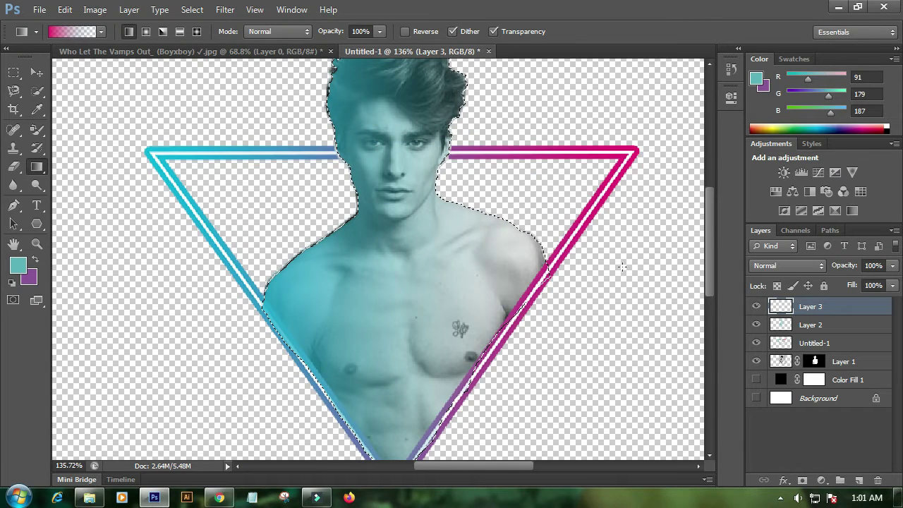
# - Try pink-to-transparent gradients of various lengths across the figure from the triangle's pink side on Layer 3, undoing each attempt
pyautogui.moveTo(644, 252); pyautogui.dragTo(278, 241)
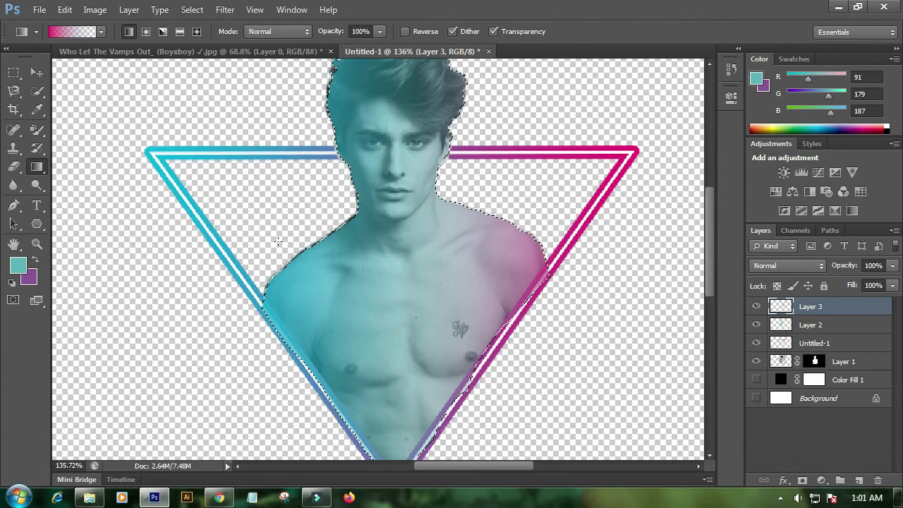
pyautogui.hotkey('ctrl', 'z')
pyautogui.moveTo(623, 239); pyautogui.dragTo(248, 237)
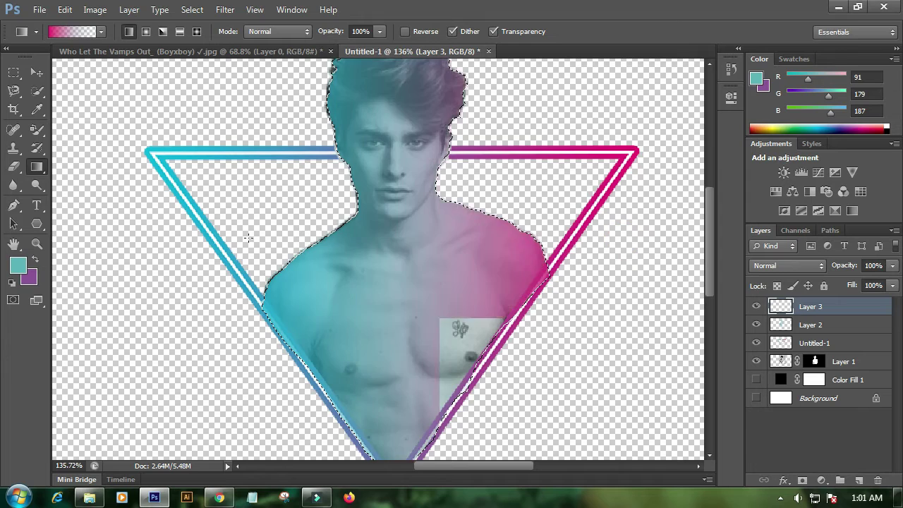
pyautogui.hotkey('ctrl', 'z')
pyautogui.scroll(1, 299, 280)
pyautogui.moveTo(623, 266); pyautogui.dragTo(311, 267)
pyautogui.hotkey('ctrl', 'z')
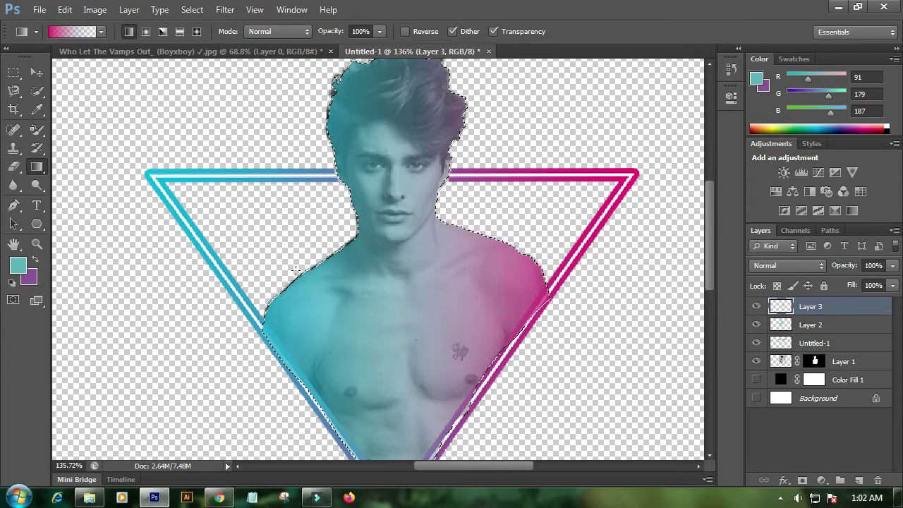
pyautogui.moveTo(568, 256); pyautogui.dragTo(304, 275)
pyautogui.hotkey('ctrl', 'z')
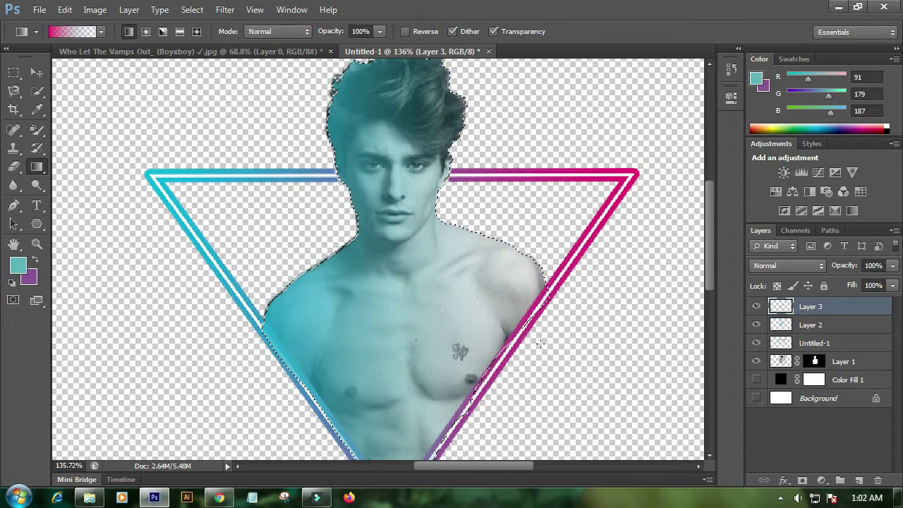
pyautogui.moveTo(532, 327); pyautogui.dragTo(294, 335)
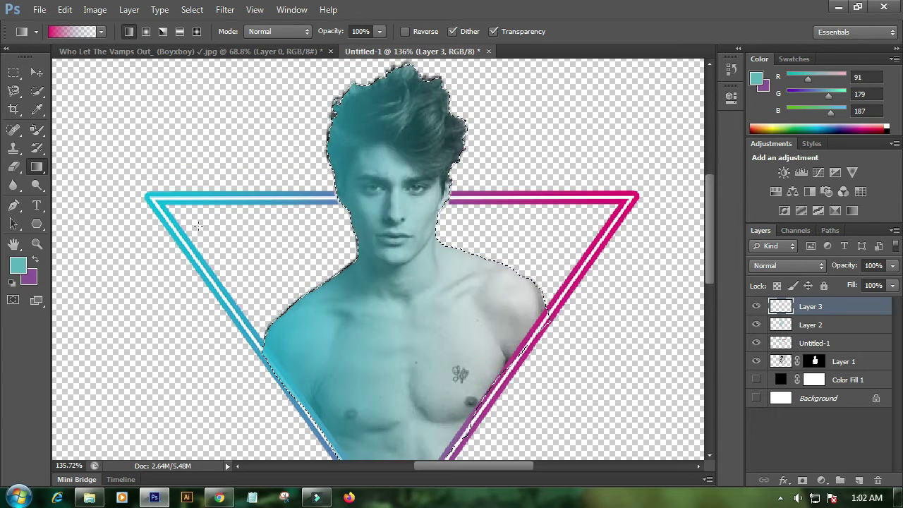
pyautogui.hotkey('ctrl', 'z')
pyautogui.hotkey('ctrl', 'z')
pyautogui.hotkey('ctrl', 'z')
pyautogui.hotkey('ctrl', 'z')
pyautogui.moveTo(378, 252); pyautogui.dragTo(331, 252)
pyautogui.hotkey('ctrl', 'z')
pyautogui.moveTo(557, 275); pyautogui.dragTo(334, 278)
pyautogui.hotkey('ctrl', 'z')
pyautogui.moveTo(628, 333); pyautogui.dragTo(305, 313)
pyautogui.hotkey('ctrl', 'z')
pyautogui.moveTo(552, 315); pyautogui.dragTo(434, 297)
pyautogui.hotkey('ctrl', 'z')
pyautogui.moveTo(544, 257); pyautogui.dragTo(339, 265)
pyautogui.hotkey('ctrl', 'z')
pyautogui.moveTo(469, 240); pyautogui.dragTo(395, 241)
pyautogui.hotkey('ctrl', 'z')
pyautogui.hotkey('ctrl', 'z')
pyautogui.hotkey('ctrl', 'z')
pyautogui.moveTo(509, 234); pyautogui.dragTo(377, 248)
pyautogui.hotkey('ctrl', 'z')
pyautogui.moveTo(519, 238); pyautogui.dragTo(265, 247)
pyautogui.hotkey('ctrl', 'z')
pyautogui.moveTo(670, 299); pyautogui.dragTo(353, 233)
pyautogui.hotkey('ctrl', 'z')
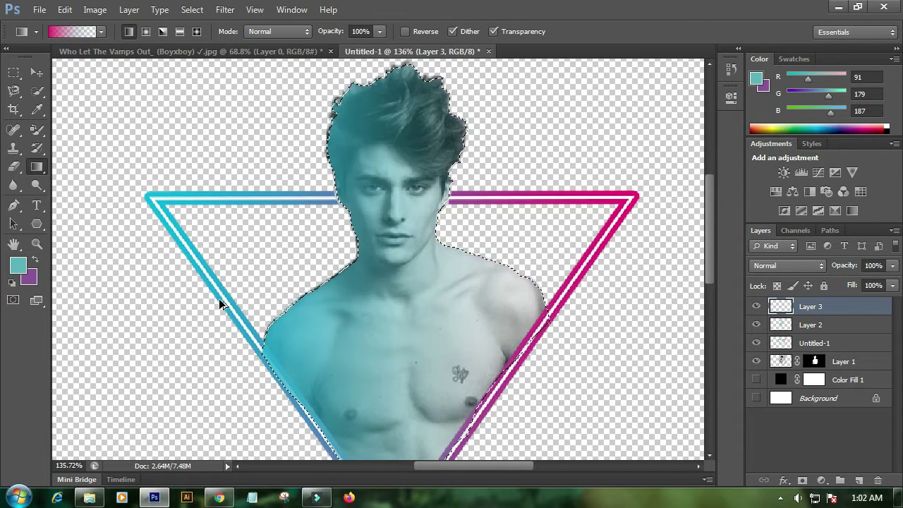
pyautogui.moveTo(296, 274); pyautogui.dragTo(296, 274)
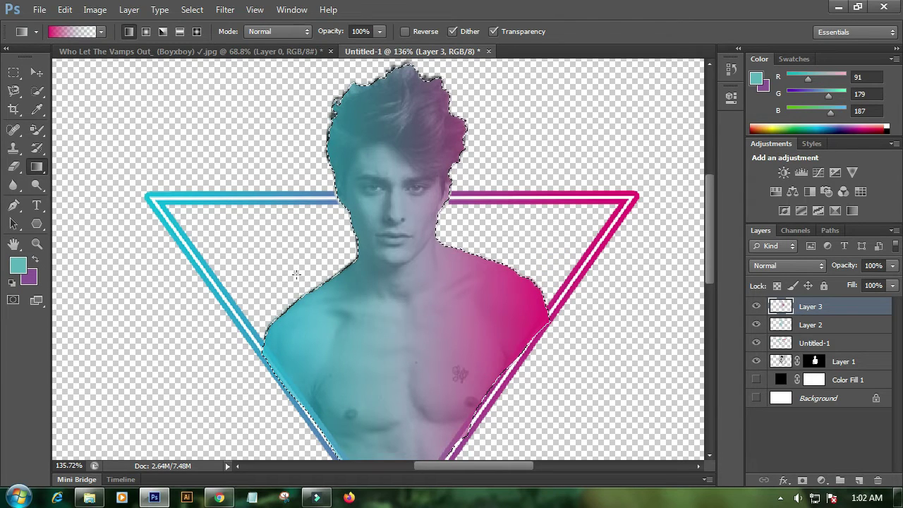
pyautogui.scroll(-3, 297, 273)
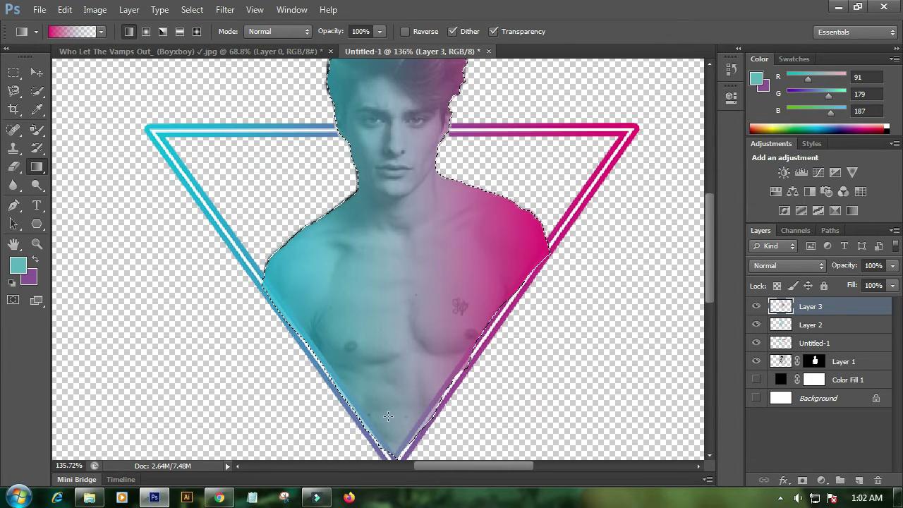
pyautogui.hotkey('ctrl', 'z')
pyautogui.hotkey('ctrl', 'alt', 'z')
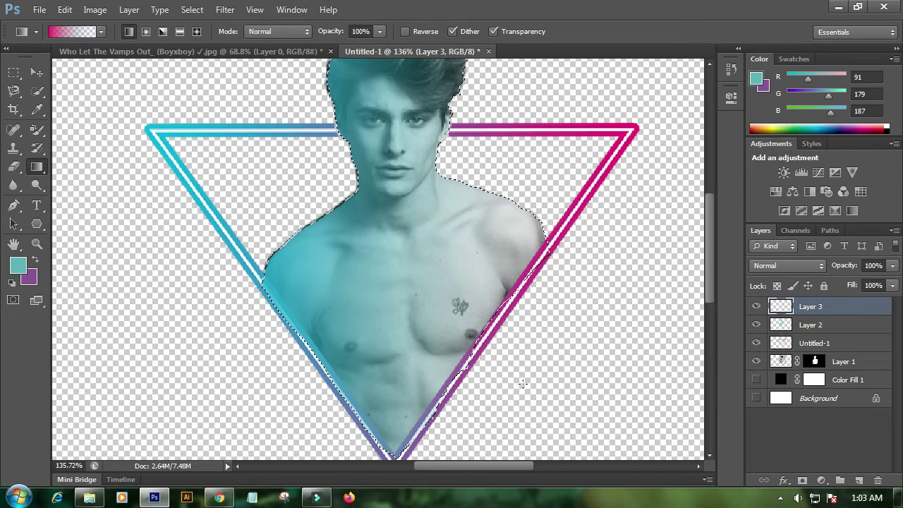
# - Fill the selected figure on Layer 3 with the pink-to-transparent gradient, fading from the pink-side shoulder toward the blue side
pyautogui.moveTo(316, 321); pyautogui.dragTo(474, 321)
pyautogui.scroll(4, 372, 346)
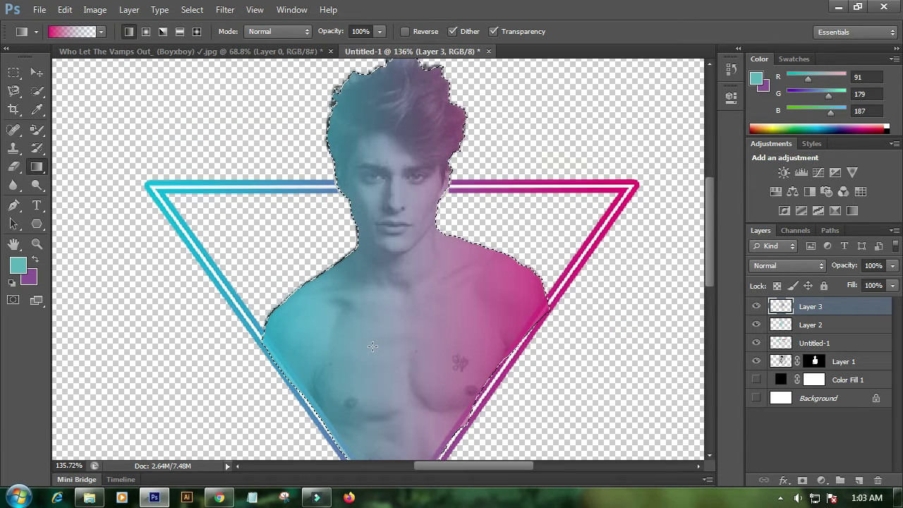
pyautogui.scroll(-2, 373, 347)
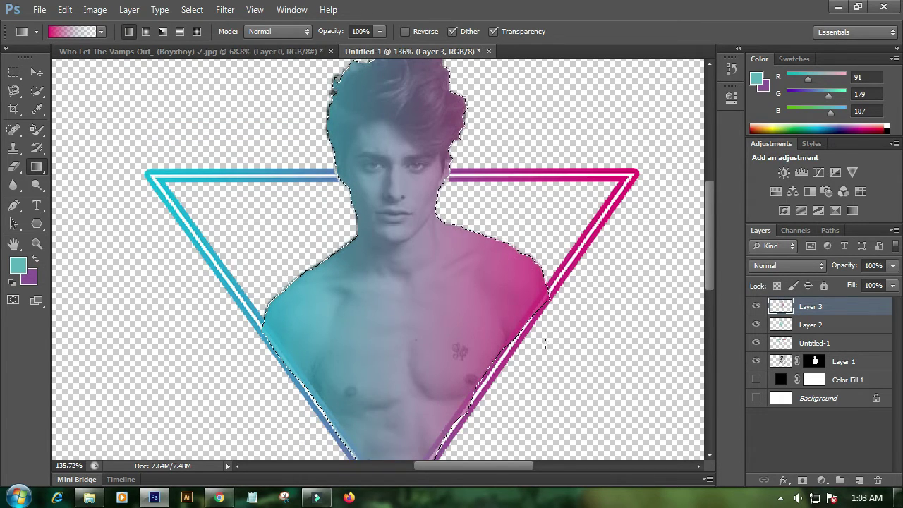
# - Set the blend mode of Layer 2, the cyan gradient layer, to Soft Light
pyautogui.click(823, 324)
pyautogui.click(807, 268)
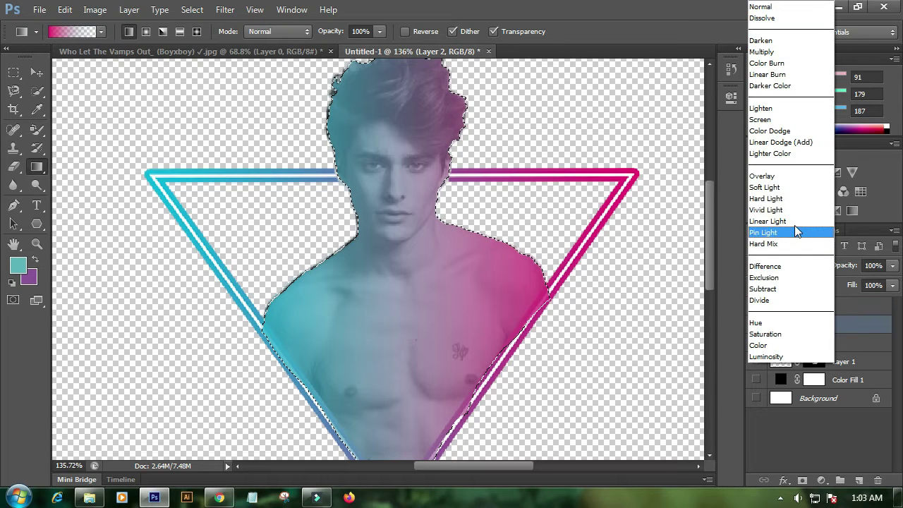
pyautogui.click(790, 189)
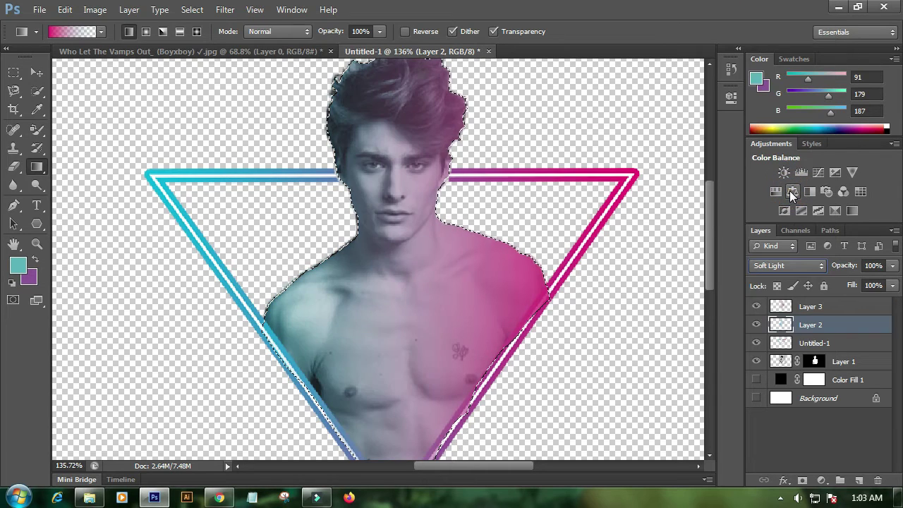
# - Set the blend mode of Layer 3, the pink gradient layer, to Linear Light after comparing it with Soft Light and Pin Light
pyautogui.click(808, 306)
pyautogui.click(791, 265)
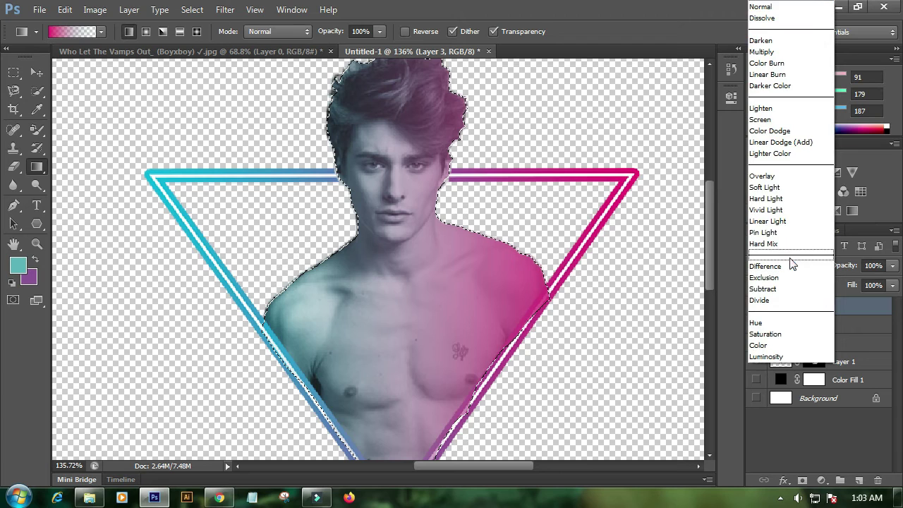
pyautogui.click(769, 187)
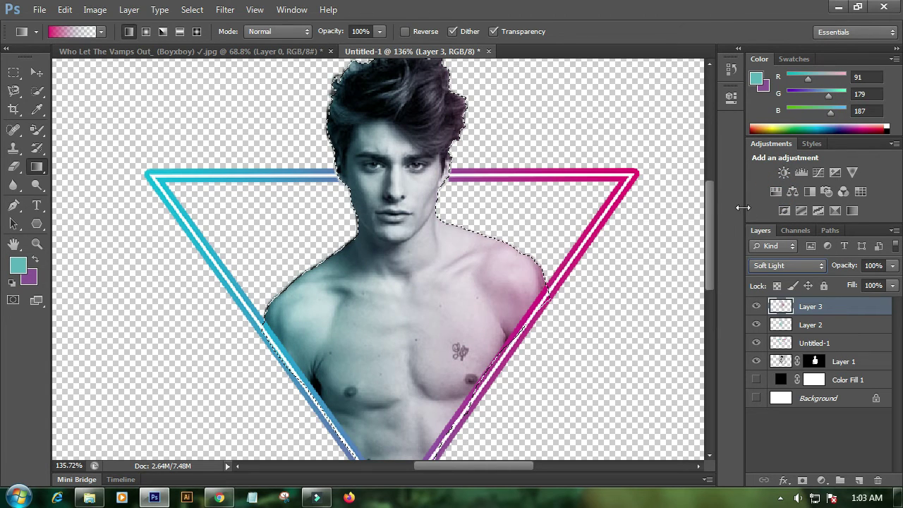
pyautogui.press('Down')
pyautogui.press('Down')
pyautogui.press('Down')
pyautogui.press('Down')
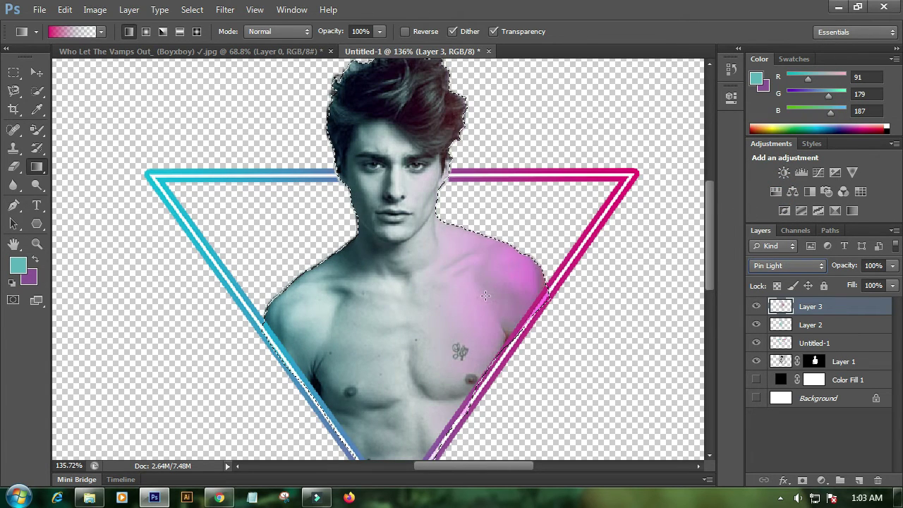
pyautogui.press('Up')
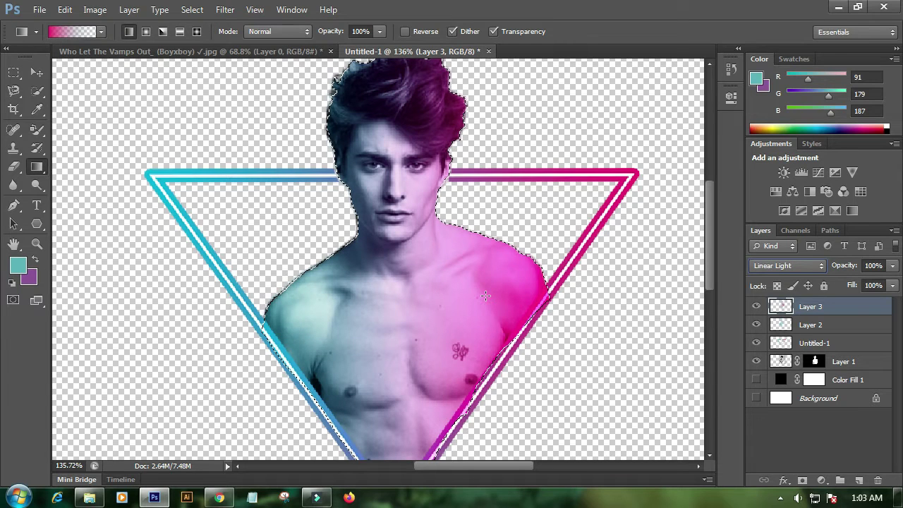
pyautogui.click(804, 434)
# - Try the Linear Light blend mode on Layer 2, the cyan gradient layer, and return it to Soft Light
pyautogui.click(814, 326)
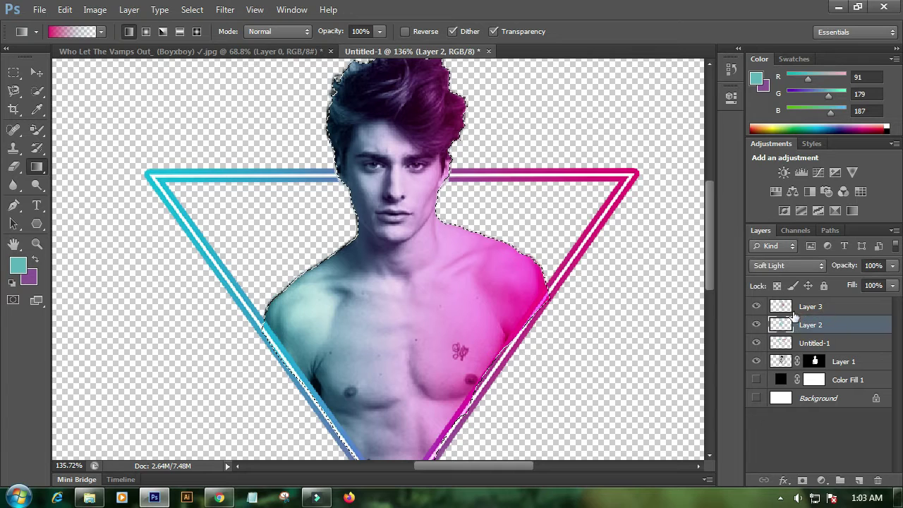
pyautogui.click(787, 266)
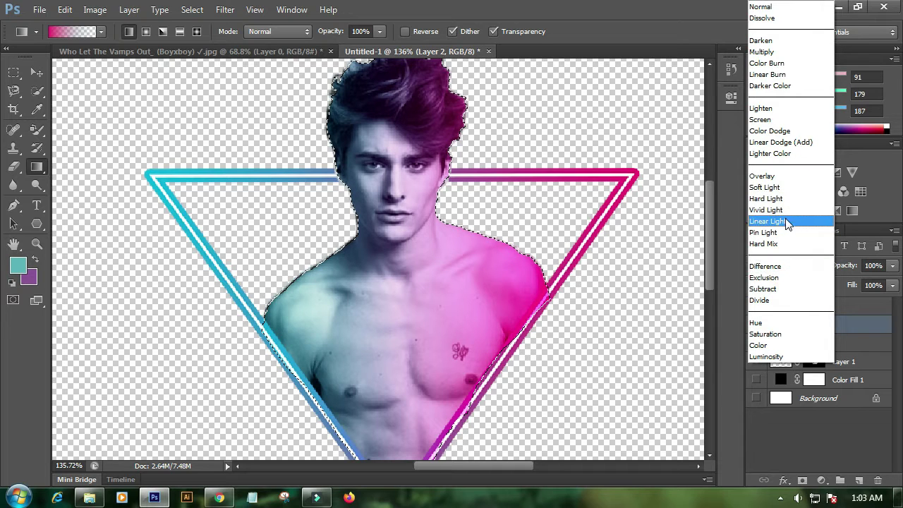
pyautogui.click(788, 221)
pyautogui.click(794, 268)
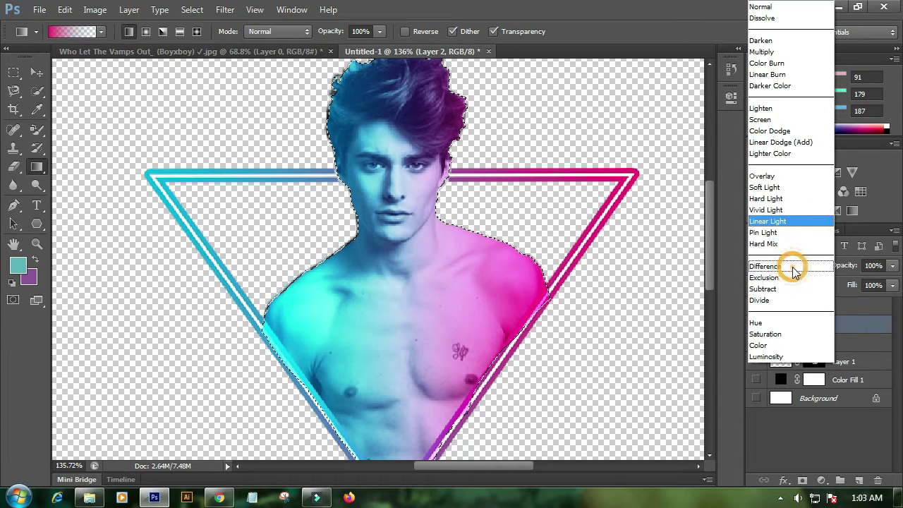
pyautogui.click(766, 187)
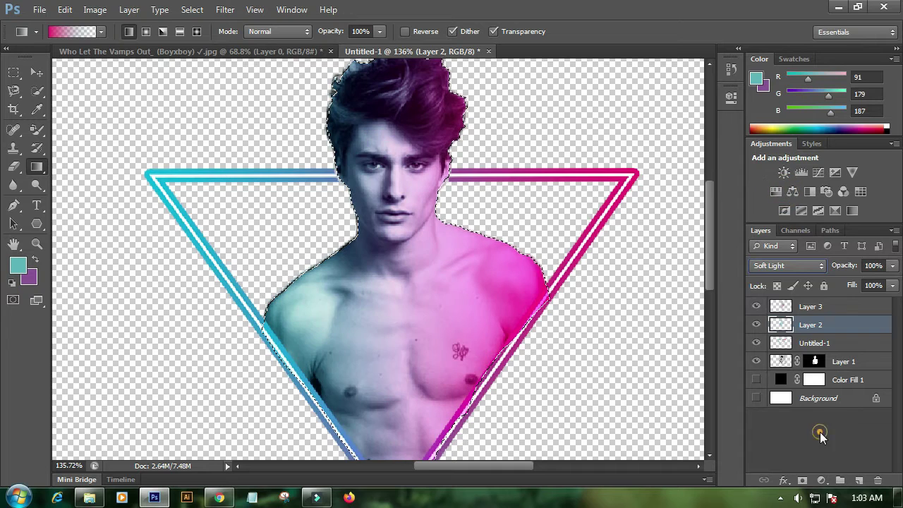
pyautogui.click(819, 435)
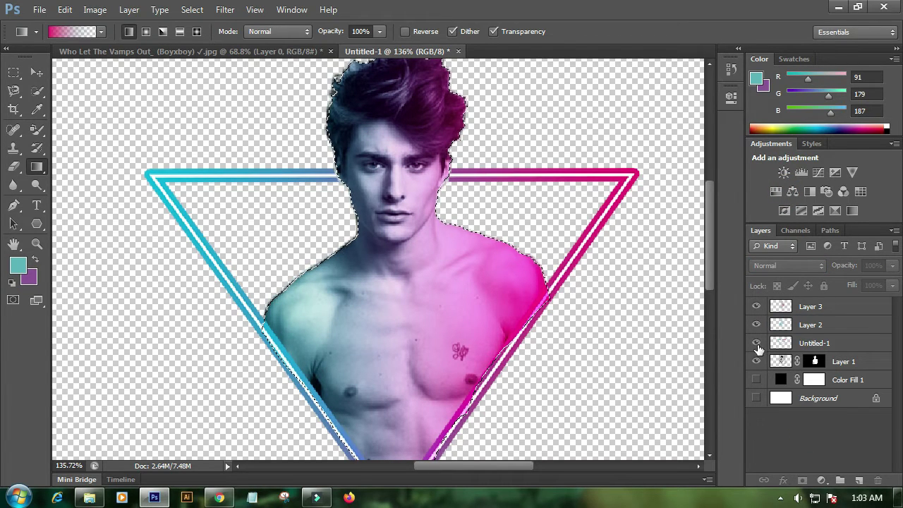
# - Show the Color Fill 1 and Background layers and clear the selection around the figure
pyautogui.click(756, 380)
pyautogui.click(756, 398)
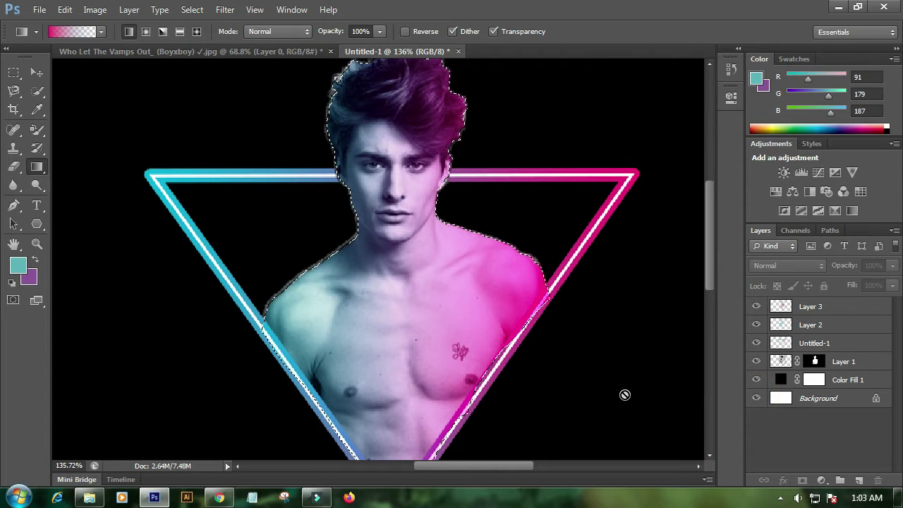
pyautogui.click(781, 443)
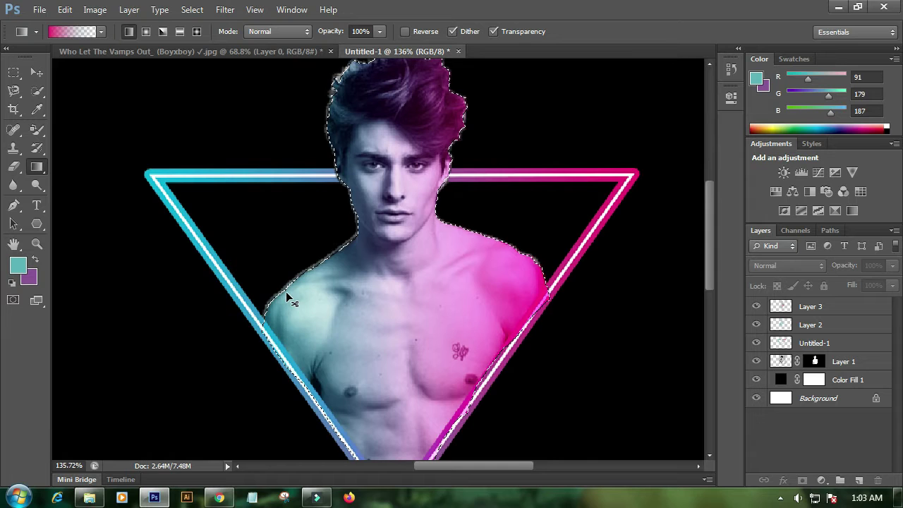
pyautogui.hotkey('ctrl', 'd')
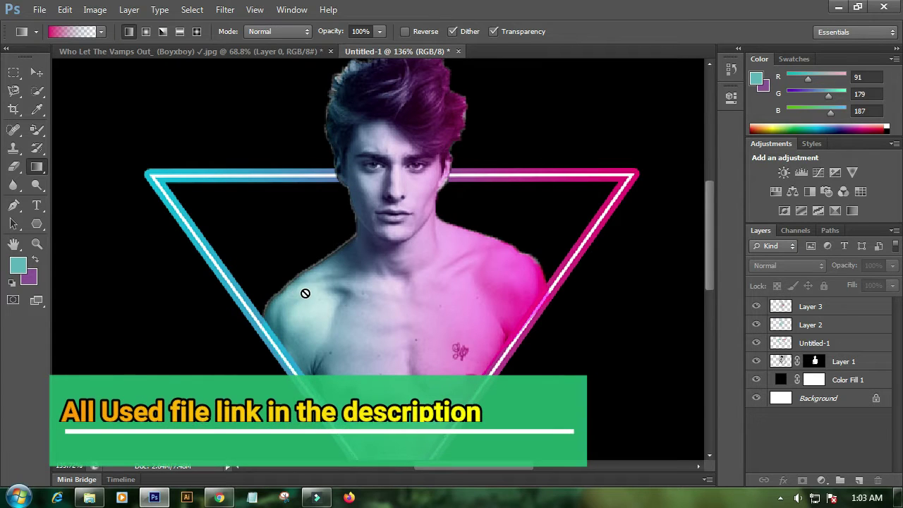
# - Try recolouring the grey edge where the neck meets the blue-side shoulder on Layer 1 with the Color Replacement tool, and undo the stroke
pyautogui.press('alt')
pyautogui.press('alt')
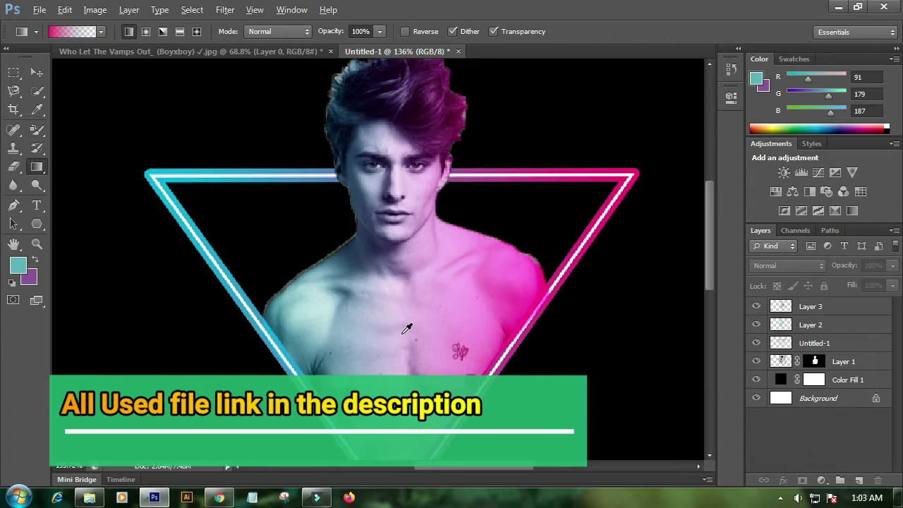
pyautogui.click(23, 328)
pyautogui.keyDown('alt'); pyautogui.click(425, 203); pyautogui.keyUp('alt')
pyautogui.scroll(-4, 402, 191)
pyautogui.scroll(8, 385, 182)
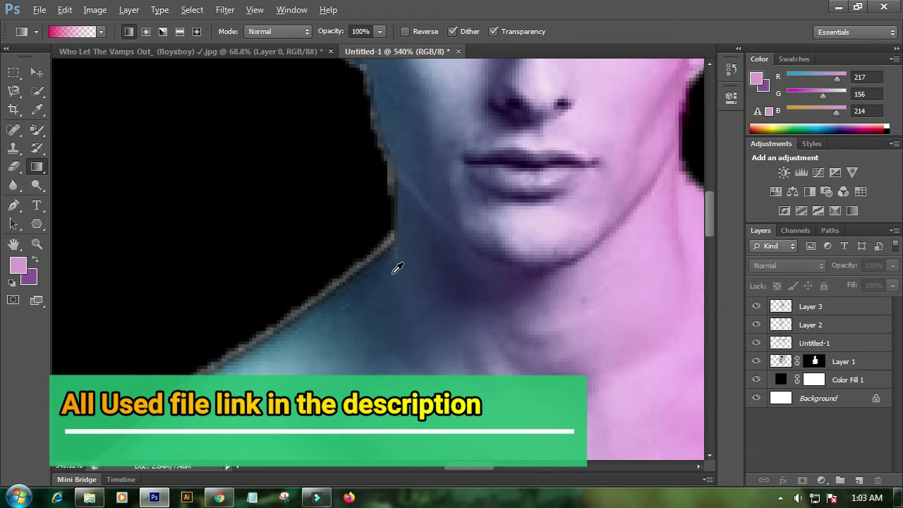
pyautogui.scroll(-3, 385, 273)
pyautogui.scroll(2, 254, 278)
pyautogui.scroll(-3, 228, 279)
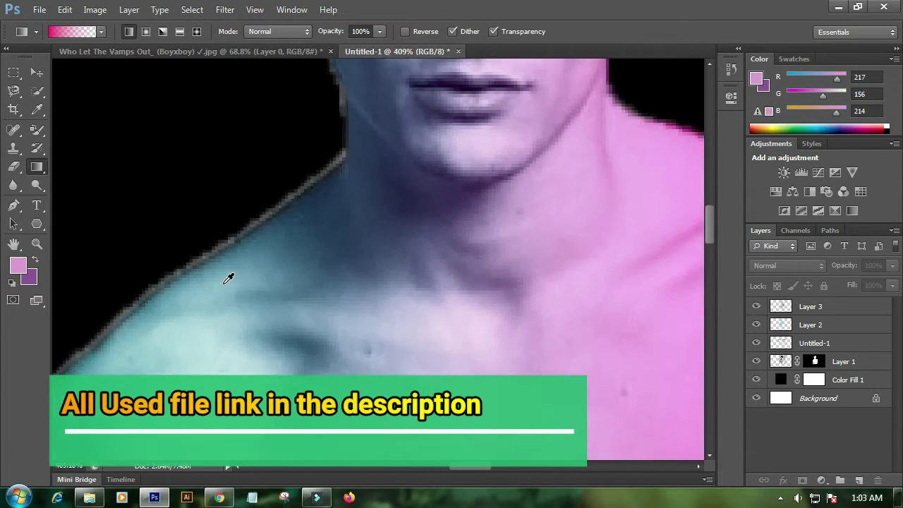
pyautogui.scroll(-2, 228, 278)
pyautogui.rightClick(37, 130)
pyautogui.click(113, 153)
pyautogui.keyDown('alt'); pyautogui.click(247, 256); pyautogui.keyUp('alt')
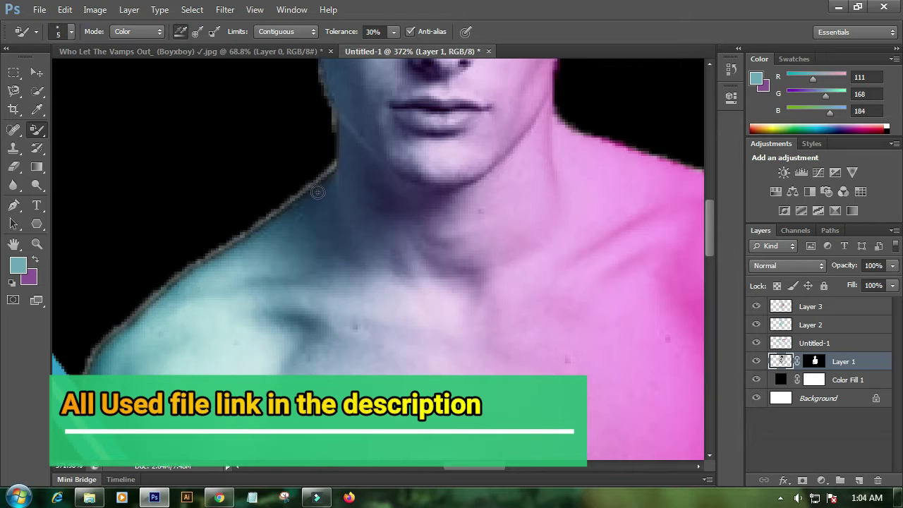
pyautogui.scroll(4, 320, 191)
pyautogui.moveTo(340, 172); pyautogui.dragTo(339, 160)
pyautogui.hotkey('ctrl', 'z')
pyautogui.click(818, 445)
# - Add a new layer and brush over the grey fringe from the neck along the blue-side shoulder with blue tones sampled from the skin
pyautogui.rightClick(37, 130)
pyautogui.click(85, 132)
pyautogui.click(859, 479)
pyautogui.keyDown('alt'); pyautogui.click(261, 296); pyautogui.keyUp('alt')
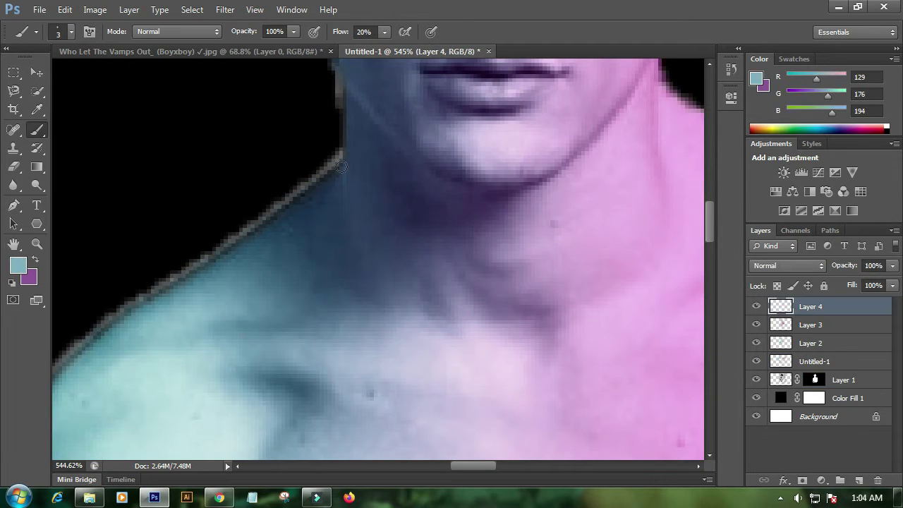
pyautogui.keyDown('alt'); pyautogui.click(341, 166); pyautogui.keyUp('alt')
pyautogui.scroll(-1, 274, 213)
pyautogui.keyDown('alt'); pyautogui.click(264, 189); pyautogui.keyUp('alt')
pyautogui.scroll(-1, 229, 206)
pyautogui.keyDown('alt'); pyautogui.click(211, 212); pyautogui.keyUp('alt')
pyautogui.moveTo(264, 188)
pyautogui.mouseDown()
pyautogui.moveTo(219, 213)
pyautogui.moveTo(228, 181)
pyautogui.moveTo(138, 224)
pyautogui.mouseUp()
pyautogui.moveTo(78, 361); pyautogui.dragTo(213, 314)
pyautogui.keyDown('alt'); pyautogui.click(214, 314); pyautogui.keyUp('alt')
pyautogui.moveTo(224, 224); pyautogui.dragTo(300, 176)
# - Cover the remaining light fringe on the outer blue-side shoulder with sampled teal tones on Layer 4
pyautogui.scroll(1, 310, 173)
pyautogui.keyDown('alt'); pyautogui.click(415, 157); pyautogui.keyUp('alt')
pyautogui.moveTo(410, 143); pyautogui.dragTo(339, 202)
pyautogui.scroll(4, 127, 371)
pyautogui.keyDown('alt'); pyautogui.click(210, 266); pyautogui.keyUp('alt')
pyautogui.moveTo(239, 240)
pyautogui.mouseDown()
pyautogui.moveTo(133, 359)
pyautogui.moveTo(97, 437)
pyautogui.mouseUp()
pyautogui.scroll(3, 528, 251)
pyautogui.hscroll(10, 528, 252)
pyautogui.scroll(-18, 649, 218)
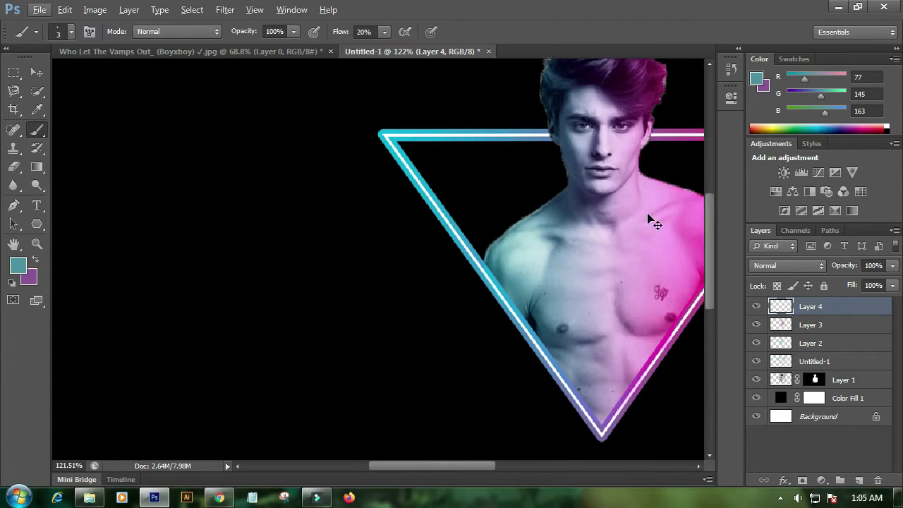
# - Add another layer and brush sampled pink over the grey fringe along the pink-side shoulder
pyautogui.scroll(8, 655, 229)
pyautogui.hscroll(3, 658, 236)
pyautogui.click(859, 480)
pyautogui.scroll(7, 599, 205)
pyautogui.keyDown('alt'); pyautogui.click(596, 236); pyautogui.keyUp('alt')
pyautogui.moveTo(603, 218); pyautogui.dragTo(549, 192)
pyautogui.scroll(6, 324, 134)
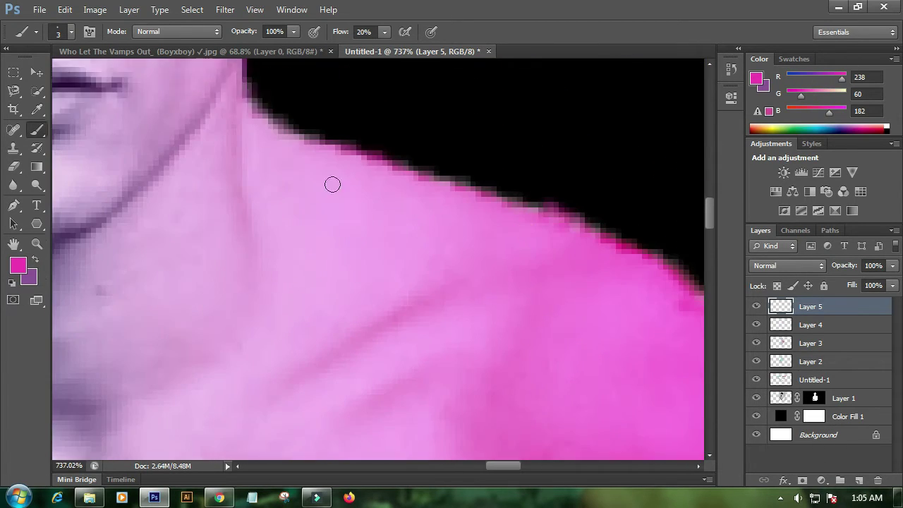
pyautogui.scroll(-4, 556, 212)
pyautogui.scroll(3, 494, 170)
pyautogui.scroll(8, 448, 136)
pyautogui.moveTo(425, 132); pyautogui.dragTo(356, 206)
pyautogui.scroll(2, 395, 135)
pyautogui.scroll(-1, 423, 130)
pyautogui.scroll(-20, 427, 129)
# - Paint over the grey fringe along the pink side of the hair with sampled magenta and purple tones on Layer 5
pyautogui.scroll(19, 445, 143)
pyautogui.keyDown('alt'); pyautogui.click(458, 198); pyautogui.keyUp('alt')
pyautogui.moveTo(477, 196); pyautogui.dragTo(471, 262)
pyautogui.scroll(-4, 470, 261)
pyautogui.keyDown('alt'); pyautogui.click(415, 238); pyautogui.keyUp('alt')
pyautogui.moveTo(417, 247)
pyautogui.mouseDown()
pyautogui.moveTo(396, 360)
pyautogui.moveTo(398, 319)
pyautogui.mouseUp()
pyautogui.scroll(7, 398, 318)
pyautogui.keyDown('alt'); pyautogui.click(403, 188); pyautogui.keyUp('alt')
pyautogui.scroll(7, 395, 177)
pyautogui.moveTo(333, 145); pyautogui.dragTo(280, 177)
pyautogui.keyDown('alt'); pyautogui.click(327, 172); pyautogui.keyUp('alt')
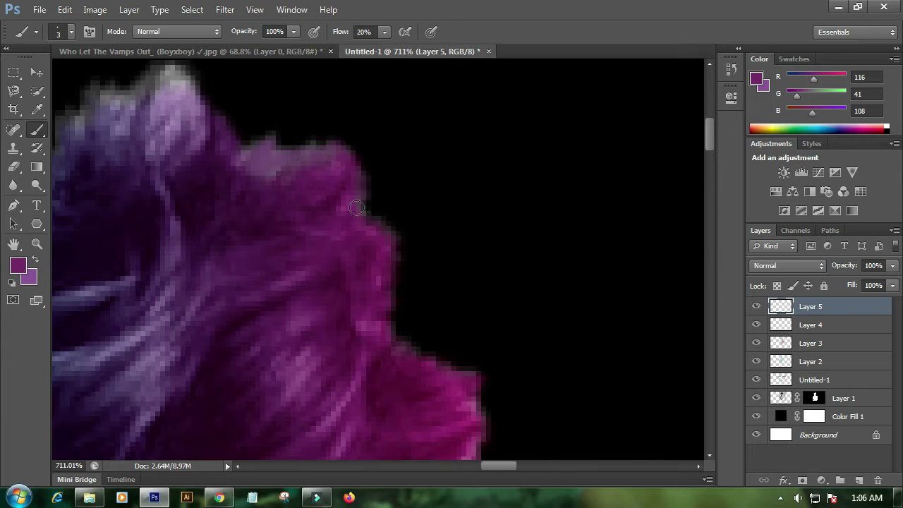
pyautogui.scroll(-4, 381, 212)
pyautogui.keyDown('alt'); pyautogui.click(408, 200); pyautogui.keyUp('alt')
pyautogui.scroll(-7, 423, 261)
# - Cover the pale fringe along the top of the hair toward its blue side with colours sampled from the adjacent strands
pyautogui.scroll(6, 338, 276)
pyautogui.keyDown('alt'); pyautogui.click(504, 153); pyautogui.keyUp('alt')
pyautogui.keyDown('alt'); pyautogui.click(451, 189); pyautogui.keyUp('alt')
pyautogui.keyDown('alt'); pyautogui.click(349, 225); pyautogui.keyUp('alt')
pyautogui.keyDown('alt'); pyautogui.click(361, 223); pyautogui.keyUp('alt')
pyautogui.moveTo(304, 255); pyautogui.dragTo(312, 264)
pyautogui.keyDown('alt'); pyautogui.click(307, 256); pyautogui.keyUp('alt')
pyautogui.moveTo(342, 214); pyautogui.dragTo(301, 245)
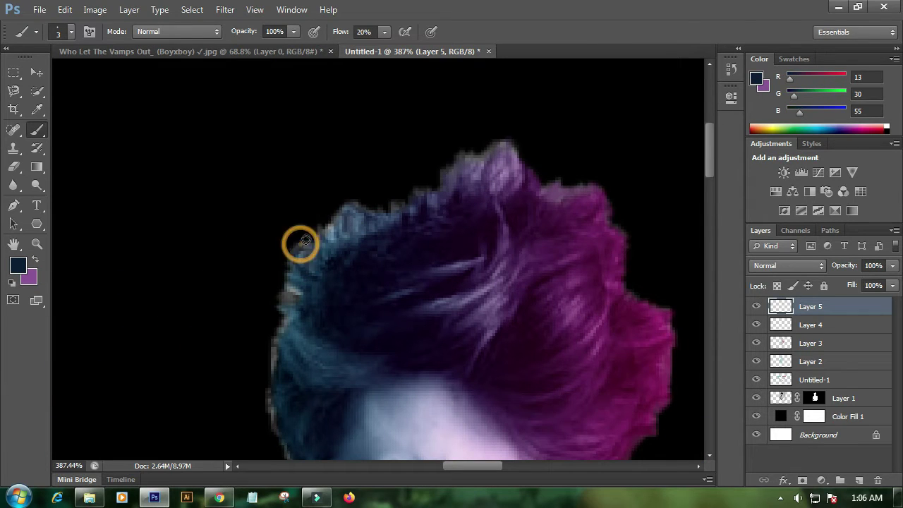
# - Paint over the remaining pale spots on the hair's crown and down its blue-side edge with matching sampled colours
pyautogui.scroll(-2, 299, 248)
pyautogui.keyDown('alt'); pyautogui.click(307, 217); pyautogui.keyUp('alt')
pyautogui.keyDown('alt'); pyautogui.click(396, 148); pyautogui.keyUp('alt')
pyautogui.keyDown('alt'); pyautogui.click(488, 96); pyautogui.keyUp('alt')
pyautogui.keyDown('alt'); pyautogui.click(550, 119); pyautogui.keyUp('alt')
pyautogui.keyDown('alt'); pyautogui.click(510, 93); pyautogui.keyUp('alt')
pyautogui.keyDown('alt'); pyautogui.click(296, 244); pyautogui.keyUp('alt')
pyautogui.scroll(-1, 282, 237)
pyautogui.scroll(-2, 289, 205)
pyautogui.keyDown('alt'); pyautogui.click(273, 250); pyautogui.keyUp('alt')
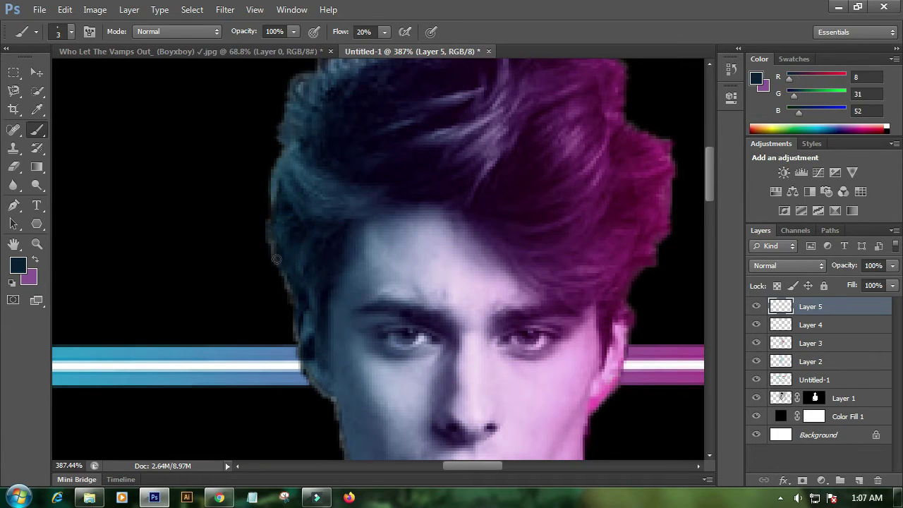
# - Brush sampled dark blue over the light edge of the blue-side jaw and neck down to the shoulder
pyautogui.scroll(2, 303, 303)
pyautogui.scroll(-3, 380, 256)
pyautogui.keyDown('alt'); pyautogui.click(395, 220); pyautogui.keyUp('alt')
pyautogui.scroll(1, 451, 268)
pyautogui.keyDown('alt'); pyautogui.click(468, 111); pyautogui.keyUp('alt')
pyautogui.scroll(-1, 438, 138)
pyautogui.keyDown('alt'); pyautogui.click(462, 150); pyautogui.keyUp('alt')
pyautogui.moveTo(447, 141); pyautogui.dragTo(477, 258)
pyautogui.scroll(-4, 483, 282)
pyautogui.keyDown('alt'); pyautogui.click(493, 292); pyautogui.keyUp('alt')
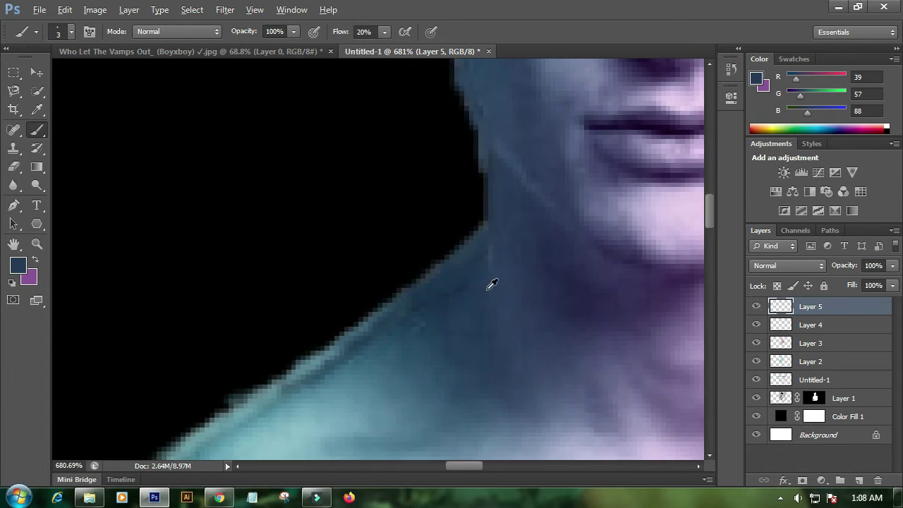
# - Touch up the top hair outline on Layer 5 with sampled purple and blue-grey strokes
pyautogui.scroll(-8, 510, 357)
pyautogui.scroll(5, 508, 304)
pyautogui.scroll(2, 533, 176)
pyautogui.keyDown('alt'); pyautogui.click(487, 130); pyautogui.keyUp('alt')
pyautogui.moveTo(461, 154); pyautogui.dragTo(446, 129)
pyautogui.keyDown('alt'); pyautogui.click(338, 185); pyautogui.keyUp('alt')
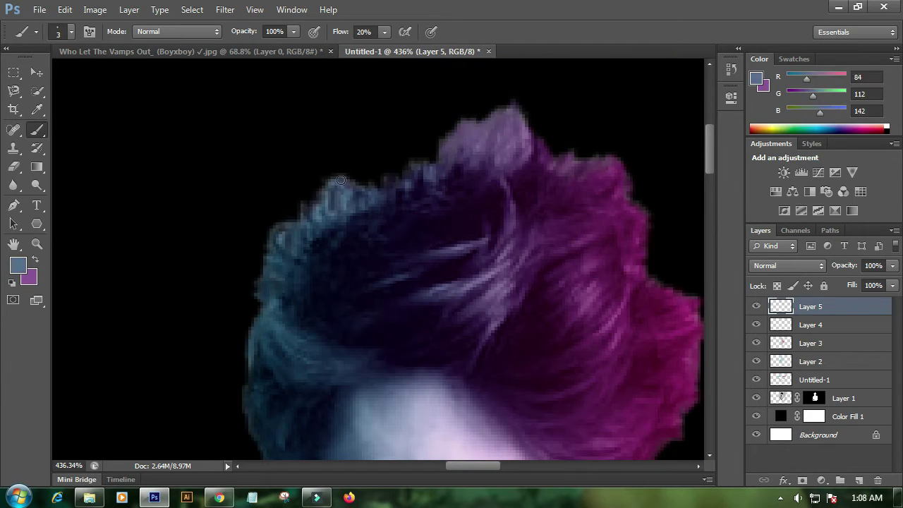
pyautogui.moveTo(341, 188); pyautogui.dragTo(384, 192)
pyautogui.keyDown('alt'); pyautogui.click(420, 177); pyautogui.keyUp('alt')
pyautogui.scroll(-2, 591, 213)
pyautogui.scroll(3, 597, 208)
pyautogui.keyDown('alt'); pyautogui.click(607, 229); pyautogui.keyUp('alt')
# - Erase the stray paint around the pink-side ear on Layer 5 with the Eraser
pyautogui.scroll(-4, 568, 282)
pyautogui.scroll(8, 508, 282)
pyautogui.click(14, 168)
pyautogui.moveTo(509, 131); pyautogui.dragTo(502, 161)
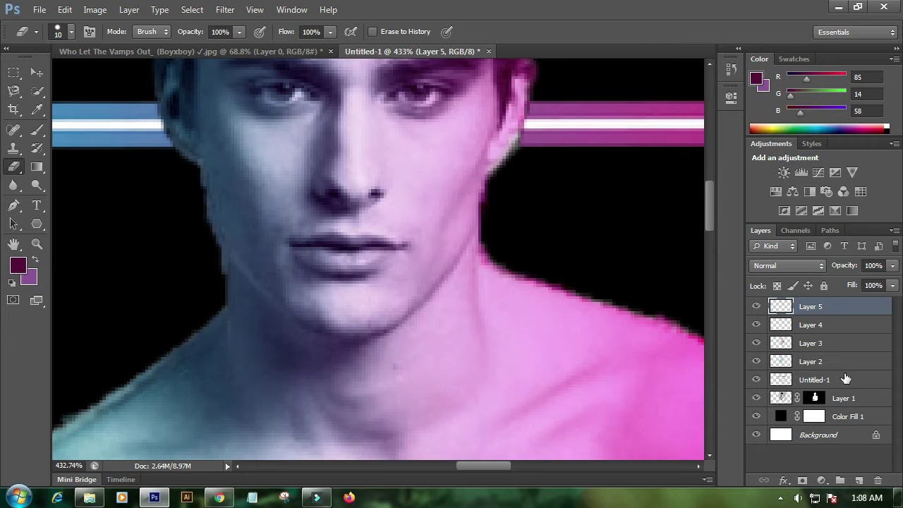
# - Add another layer and brush the pale edge of the pink-side ear and jaw with light pink sampled from the skin
pyautogui.click(858, 480)
pyautogui.scroll(-6, 559, 265)
pyautogui.scroll(6, 474, 269)
pyautogui.keyDown('alt'); pyautogui.click(423, 226); pyautogui.keyUp('alt')
pyautogui.click(431, 237)
pyautogui.hotkey('ctrl', 'z')
pyautogui.rightClick(36, 130)
pyautogui.click(77, 131)
pyautogui.keyDown('alt'); pyautogui.click(423, 219); pyautogui.keyUp('alt')
pyautogui.moveTo(432, 230); pyautogui.dragTo(380, 315)
pyautogui.scroll(-15, 425, 241)
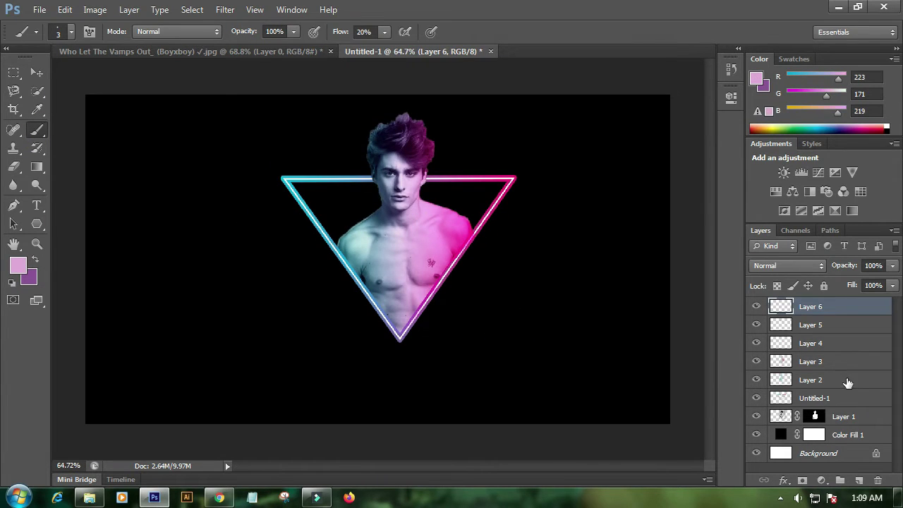
pyautogui.click(821, 469)
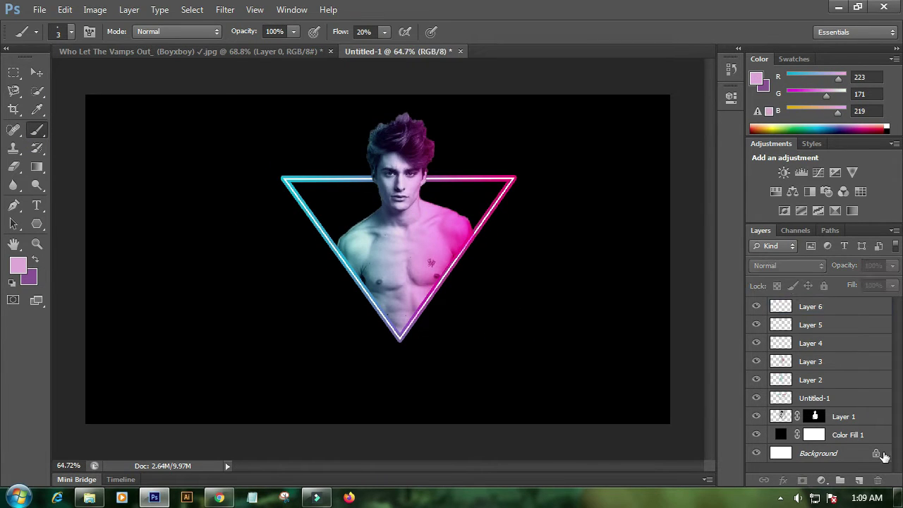
# - Keep the Color Fill 1 layer black and add a Gradient fill layer directly above it
pyautogui.doubleClick(779, 437)
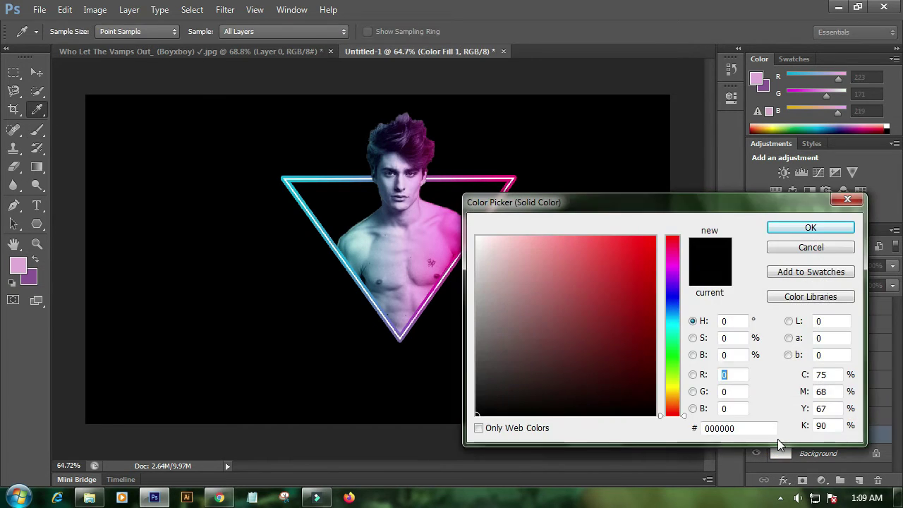
pyautogui.click(810, 227)
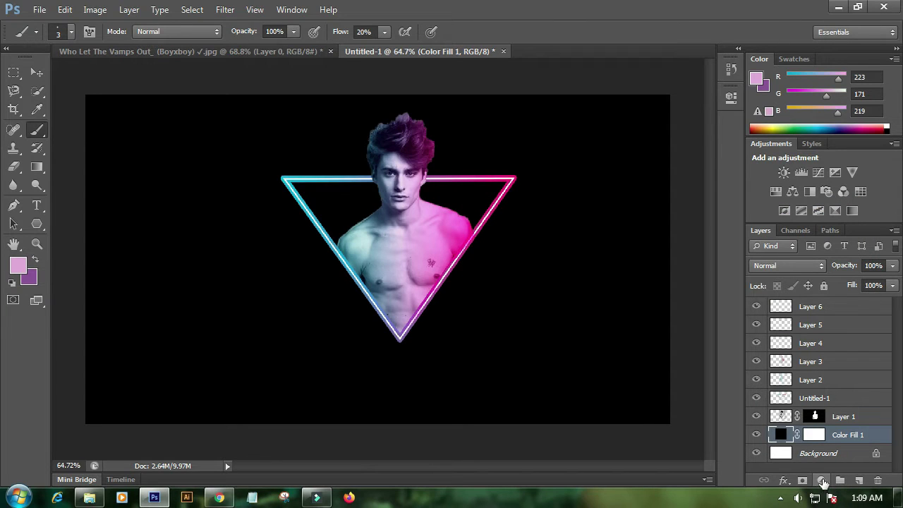
pyautogui.click(822, 481)
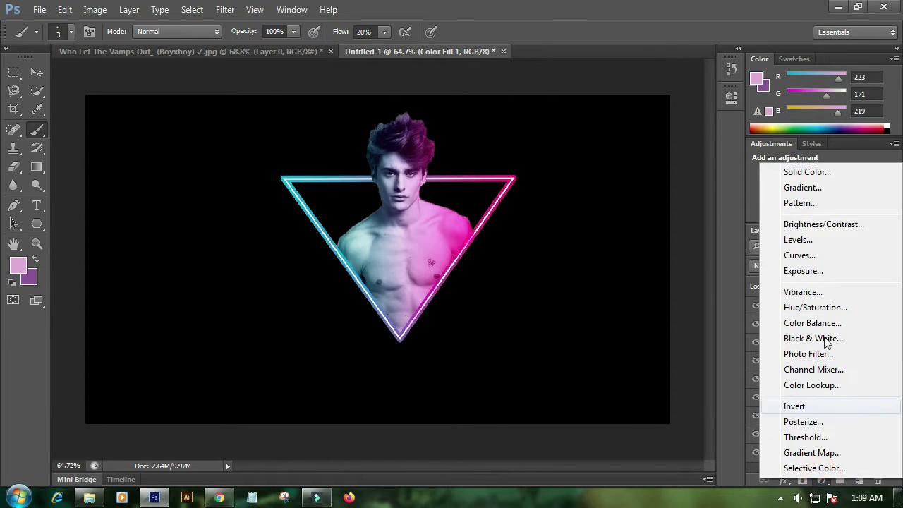
pyautogui.click(827, 192)
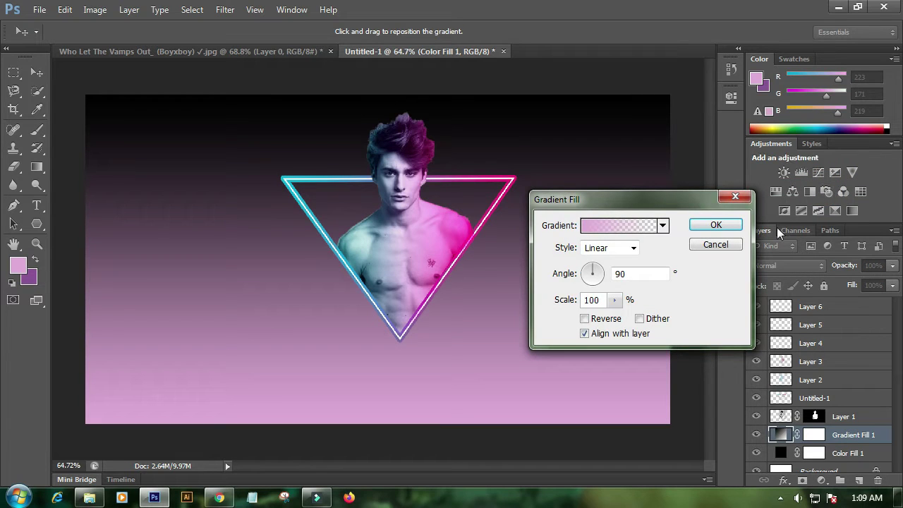
# - Base the fill's gradient on the black-to-white preset and set its starting colour stop to dark purple #641269
pyautogui.click(608, 225)
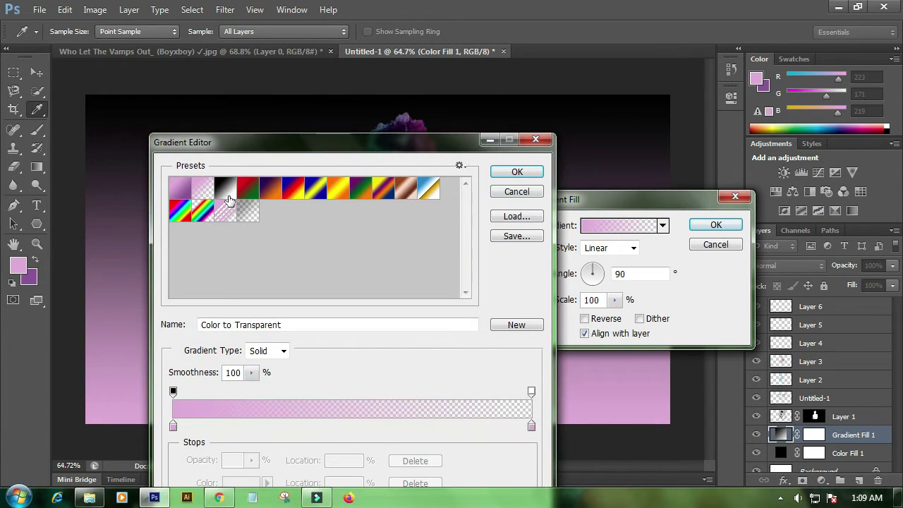
pyautogui.click(225, 188)
pyautogui.click(172, 425)
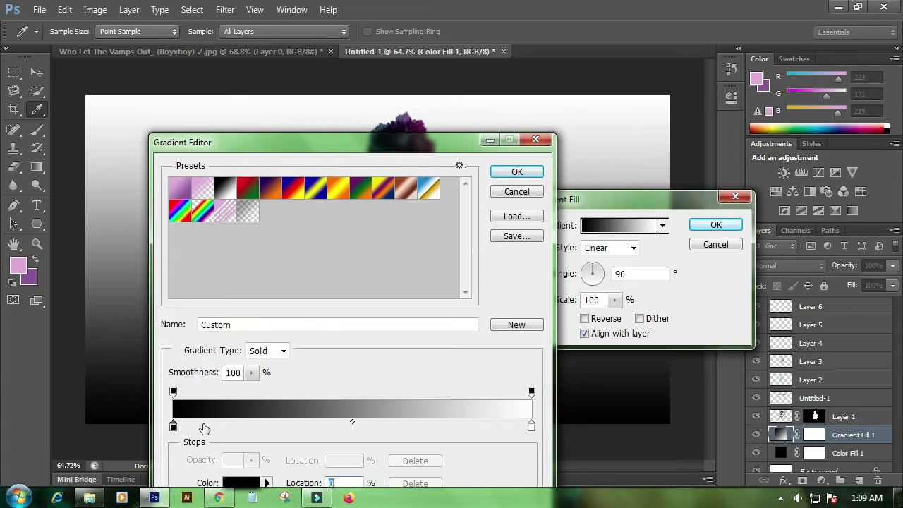
pyautogui.click(239, 483)
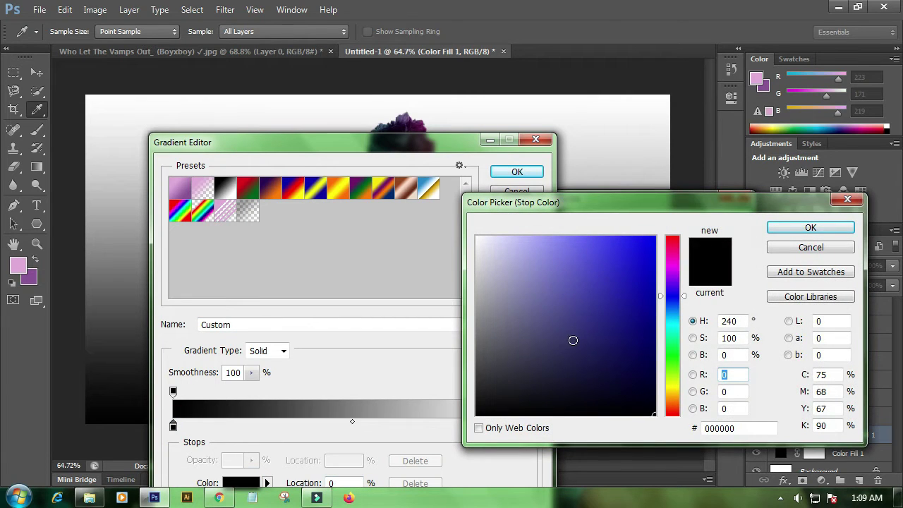
pyautogui.moveTo(677, 274); pyautogui.dragTo(670, 268)
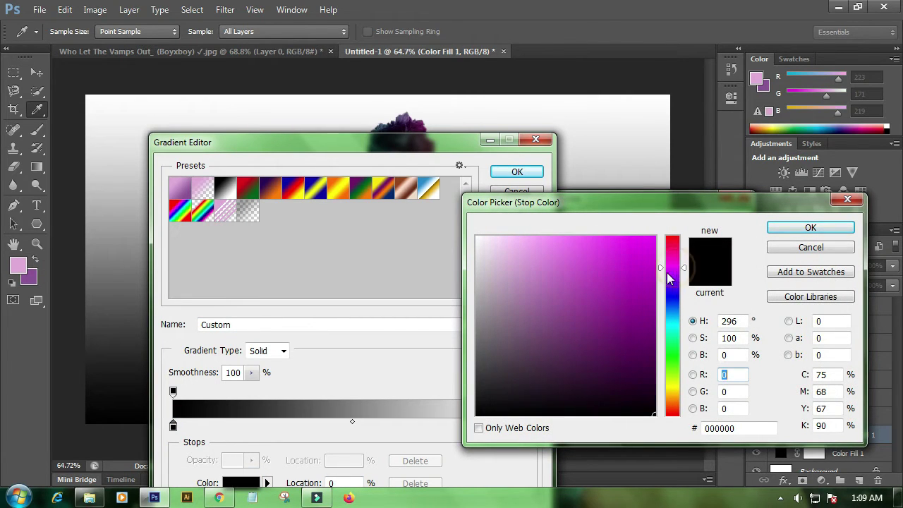
pyautogui.moveTo(625, 328); pyautogui.dragTo(625, 341)
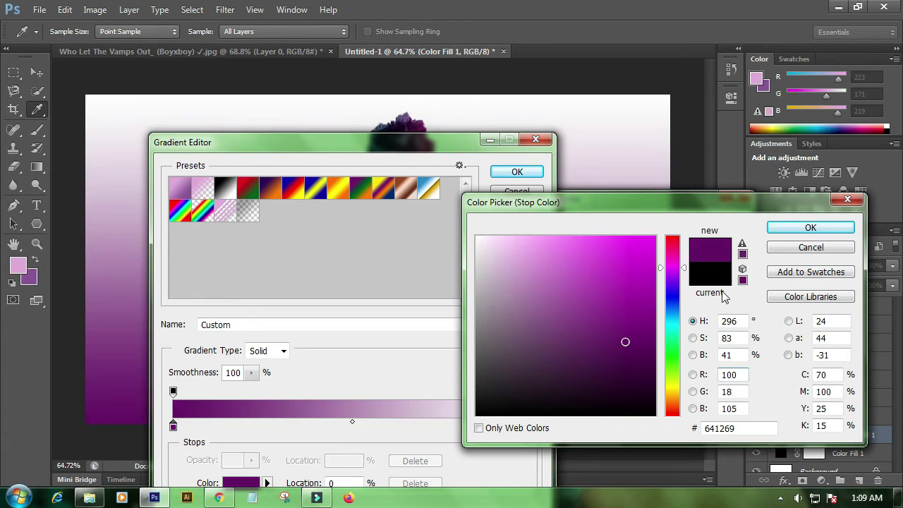
pyautogui.click(793, 228)
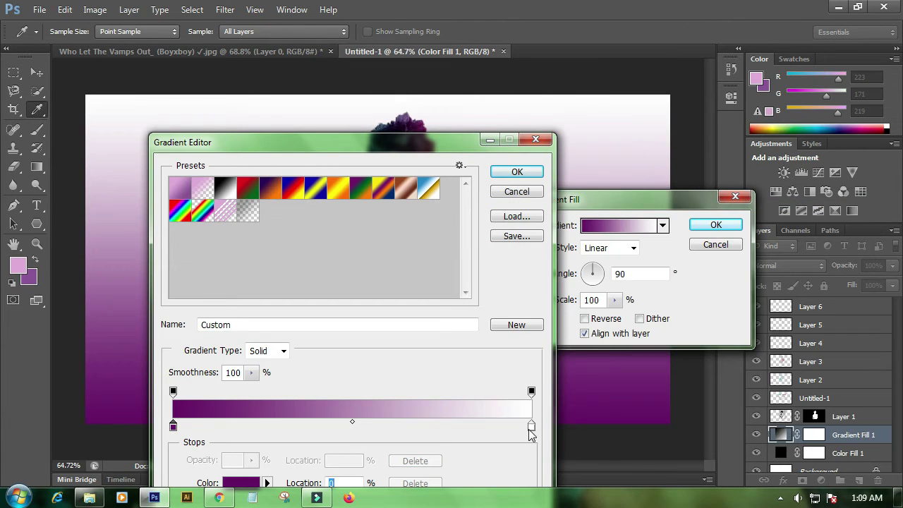
# - Set the gradient's end colour stop to black, 000000
pyautogui.doubleClick(532, 427)
pyautogui.click(532, 428)
pyautogui.click(559, 375)
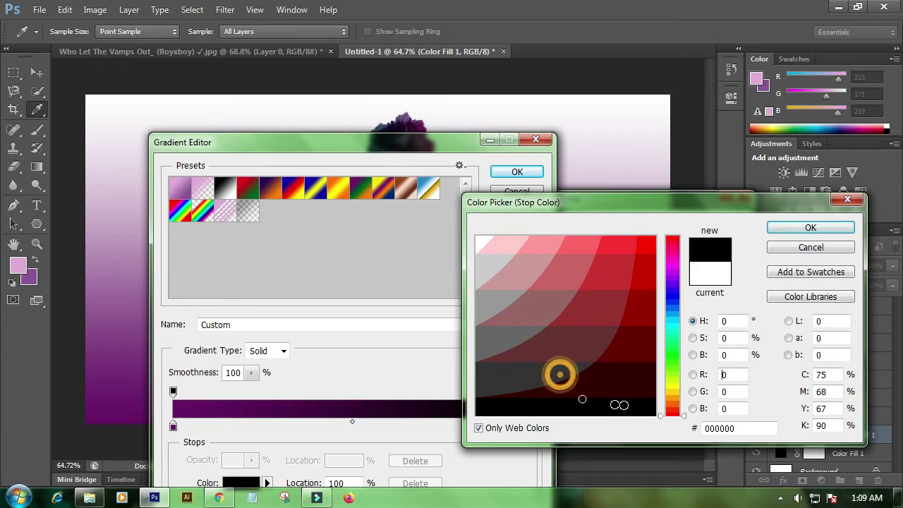
pyautogui.click(797, 229)
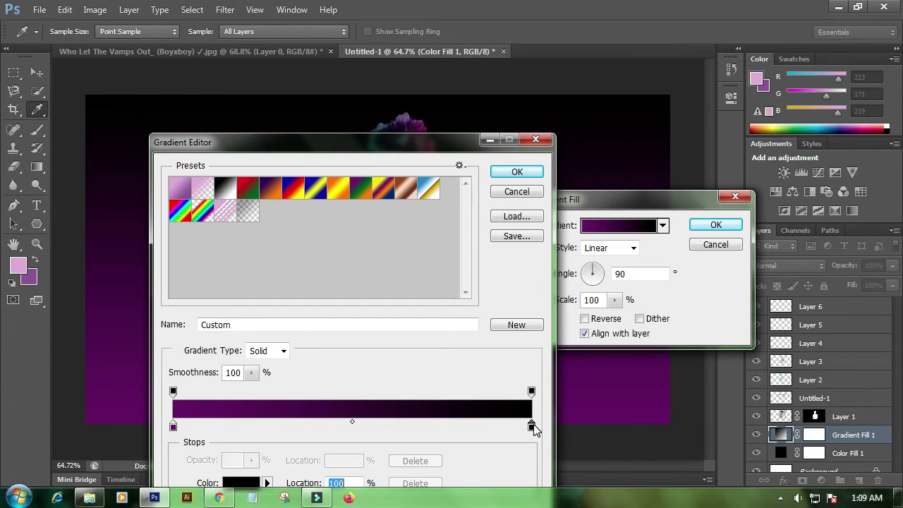
# - Move the black stop to 46% and place a dark purple stop at 98%, accepting the edited gradient
pyautogui.moveTo(531, 427); pyautogui.dragTo(343, 443)
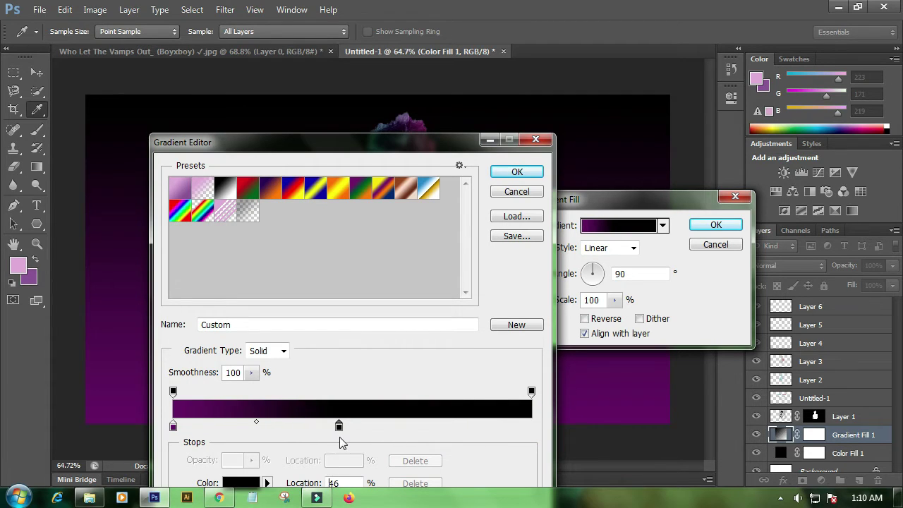
pyautogui.moveTo(172, 427); pyautogui.dragTo(525, 427)
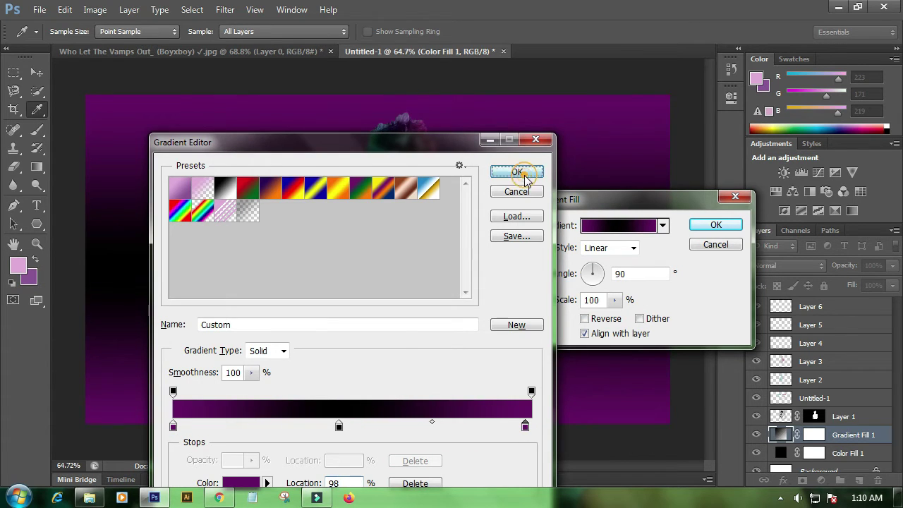
pyautogui.click(519, 173)
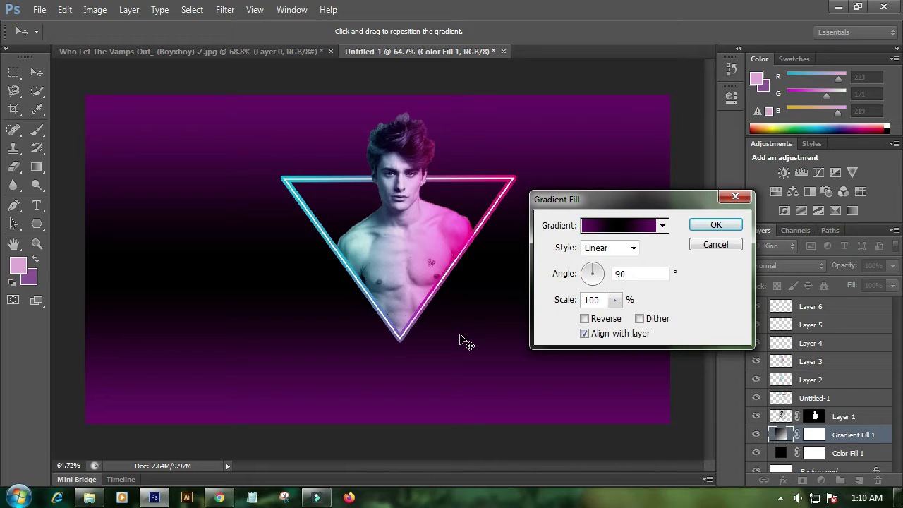
# - Rotate the linear gradient fill to 57.99° and scale it to 199%, accepting the fill settings
pyautogui.moveTo(589, 275)
pyautogui.mouseDown()
pyautogui.moveTo(596, 266)
pyautogui.moveTo(589, 271)
pyautogui.moveTo(586, 258)
pyautogui.moveTo(595, 264)
pyautogui.mouseUp()
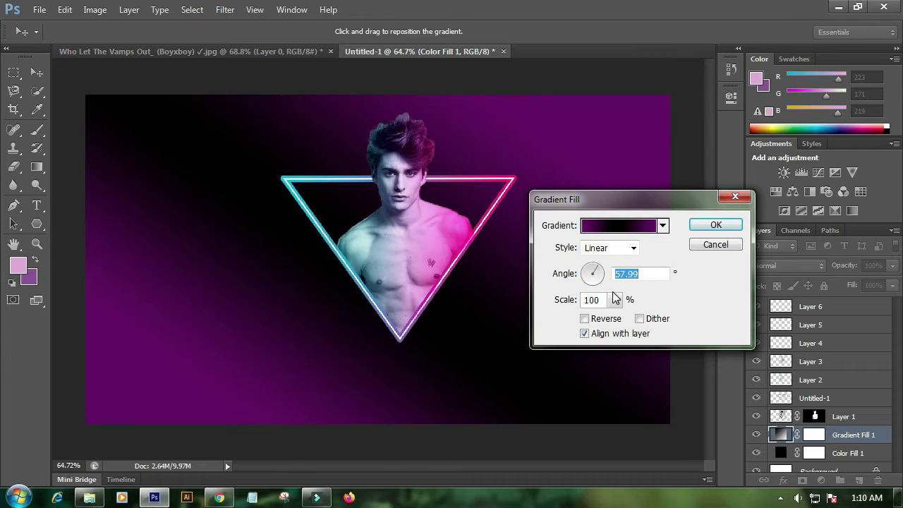
pyautogui.click(614, 300)
pyautogui.moveTo(615, 315); pyautogui.dragTo(622, 318)
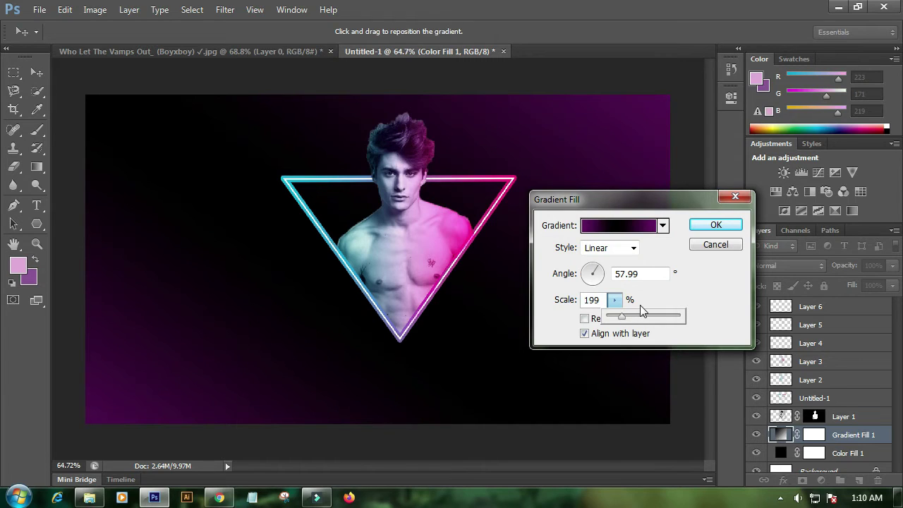
pyautogui.click(711, 224)
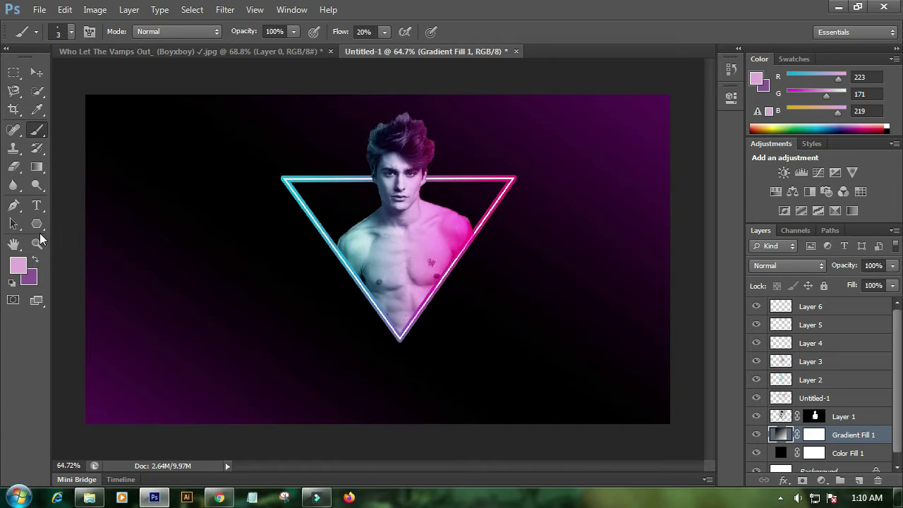
# - Choose the Brush tool with a soft round tip at 0% hardness
pyautogui.rightClick(35, 137)
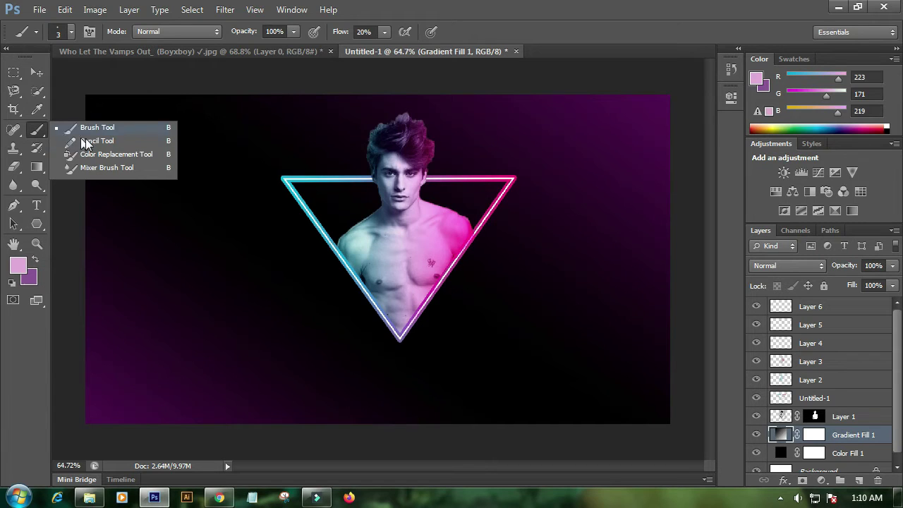
pyautogui.click(89, 131)
pyautogui.click(71, 32)
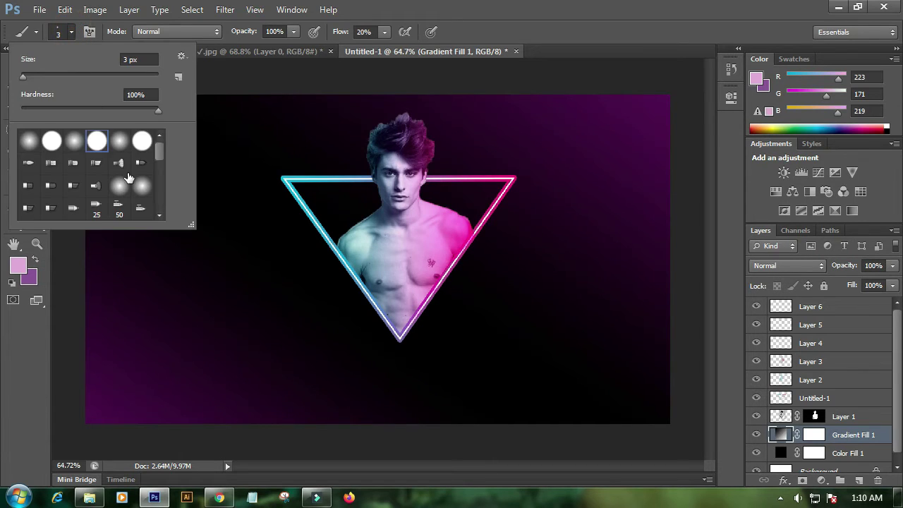
pyautogui.click(117, 186)
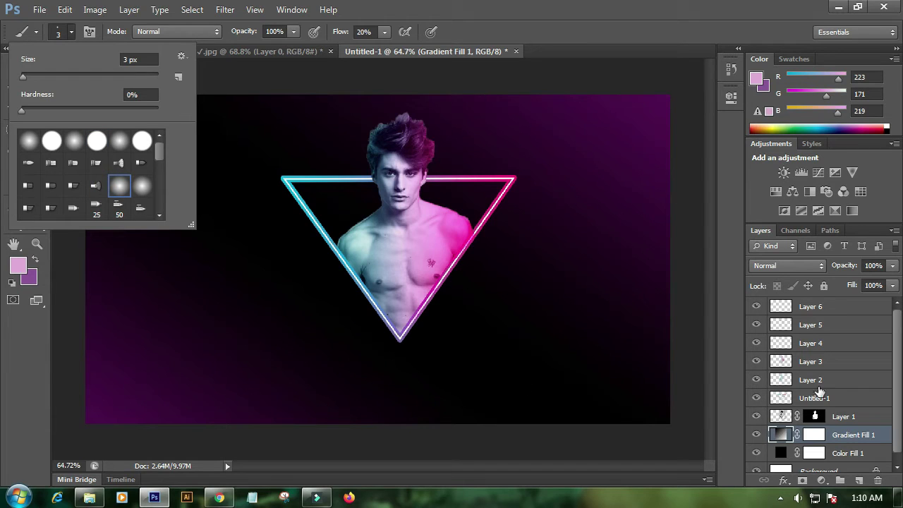
# - Add a new layer above Layer 6 and enlarge the brush to 45 px
pyautogui.click(854, 305)
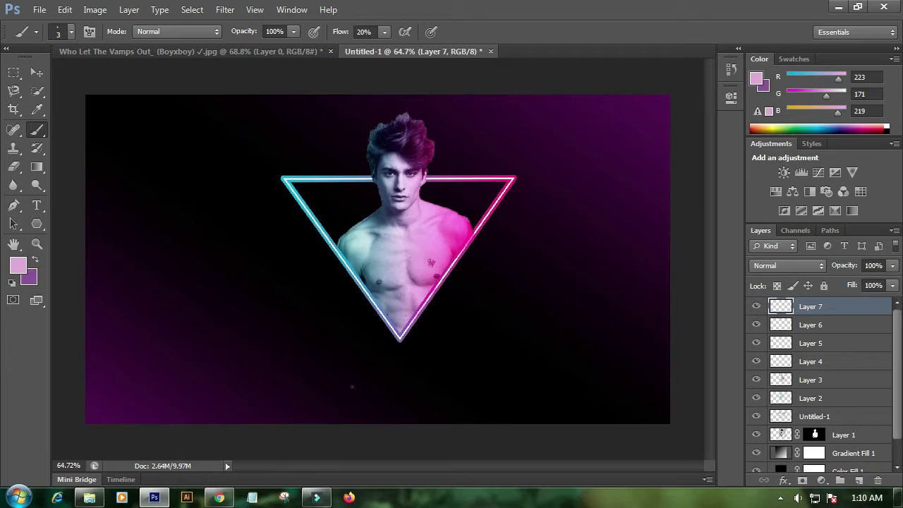
pyautogui.press(']')
pyautogui.press(']')
pyautogui.press(']')
pyautogui.press(']')
pyautogui.press(']')
pyautogui.press(']')
pyautogui.press(']')
pyautogui.press(']')
pyautogui.press(']')
pyautogui.press(']')
pyautogui.press(']')
pyautogui.press(']')
pyautogui.press(']')
# - Try a soft light-pink brush stroke below the triangle and undo it together with the new layer
pyautogui.moveTo(383, 380)
pyautogui.mouseDown()
pyautogui.moveTo(426, 388)
pyautogui.moveTo(399, 385)
pyautogui.mouseUp()
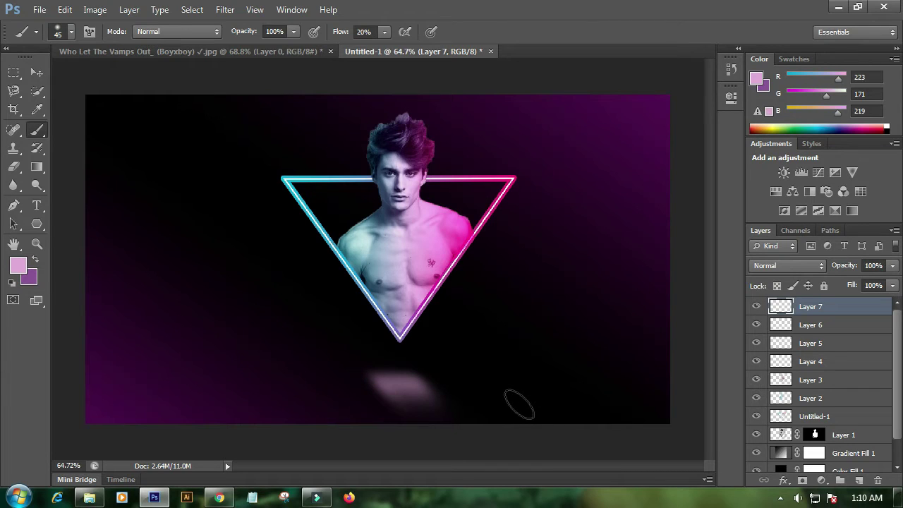
pyautogui.hotkey('ctrl', 'alt', 'z')
pyautogui.hotkey('ctrl', 'alt', 'z')
pyautogui.hotkey('ctrl', 'alt', 'z')
pyautogui.hotkey('ctrl', 'alt', 'z')
pyautogui.hotkey('ctrl', 'alt', 'z')
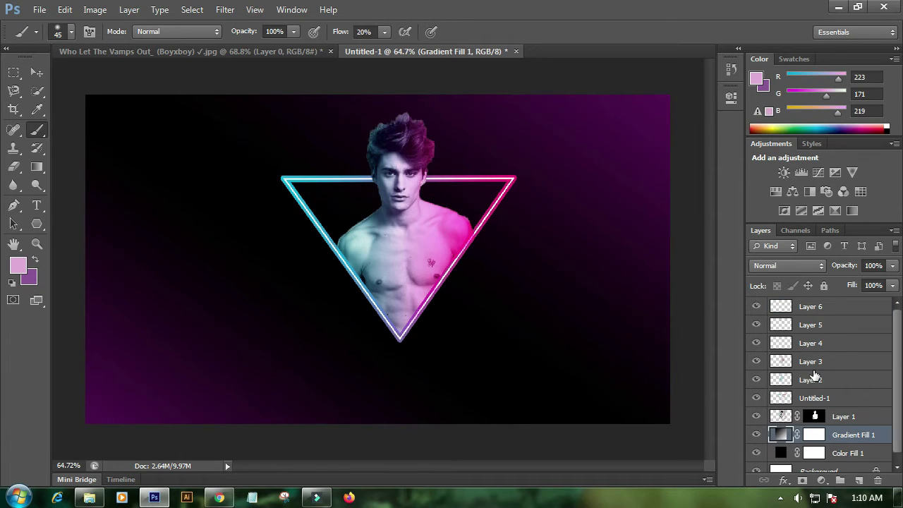
# - Add a new layer above Layer 6 and switch the 45 px brush to a hard round tip with 100% hardness
pyautogui.click(863, 311)
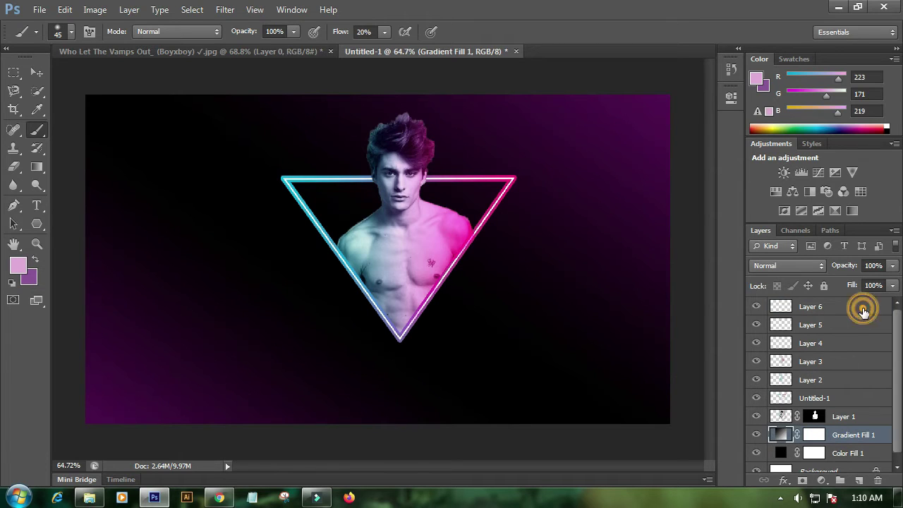
pyautogui.click(855, 483)
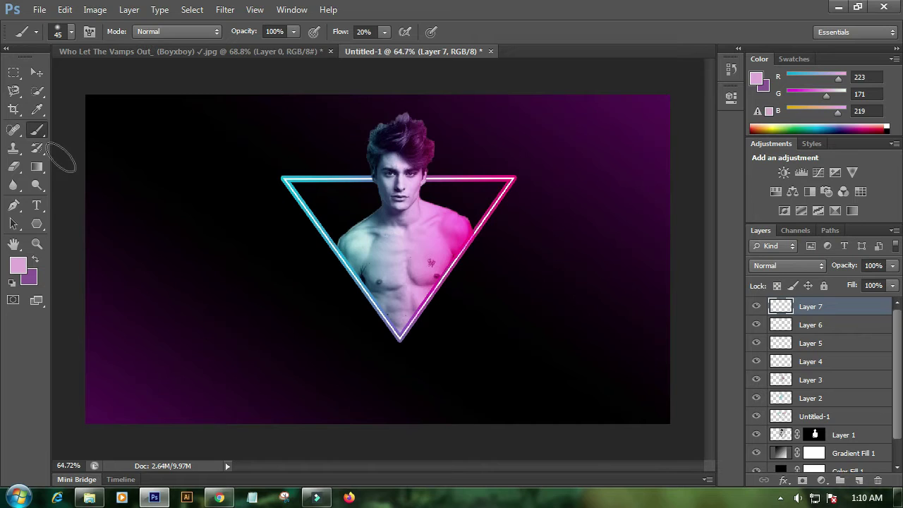
pyautogui.click(68, 31)
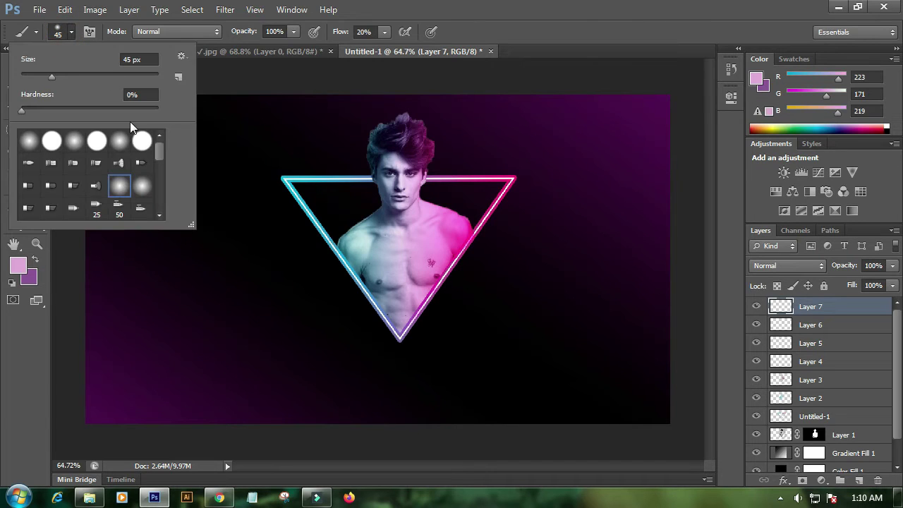
pyautogui.click(137, 141)
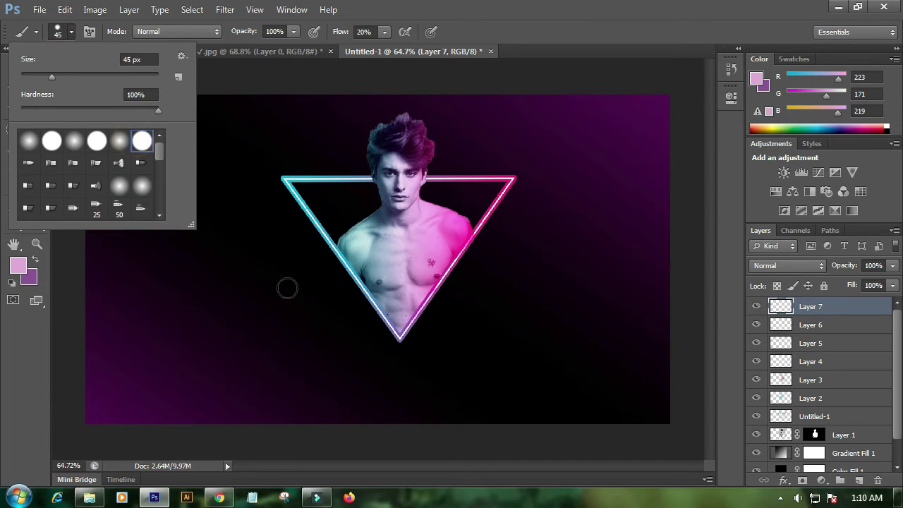
pyautogui.click(397, 376)
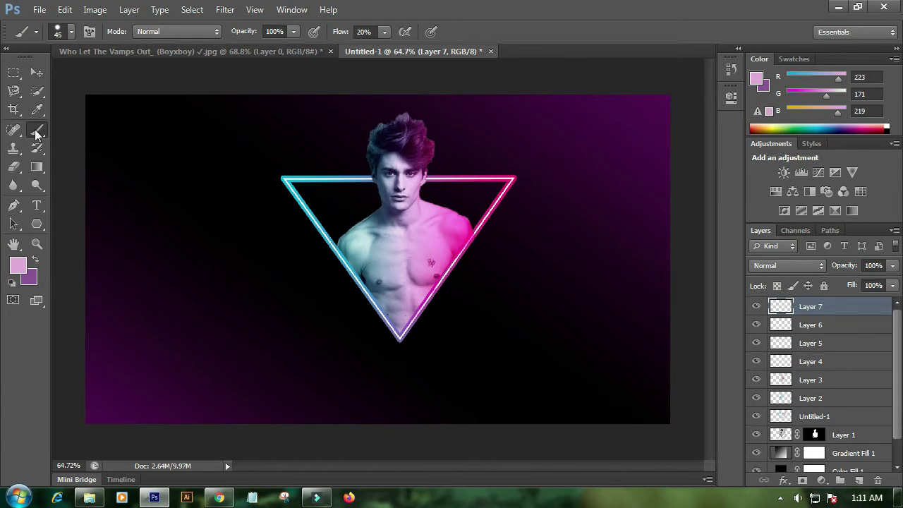
# - Set the foreground colour to blue-violet #6666cc by sampling near the triangle's lower tip
pyautogui.click(17, 265)
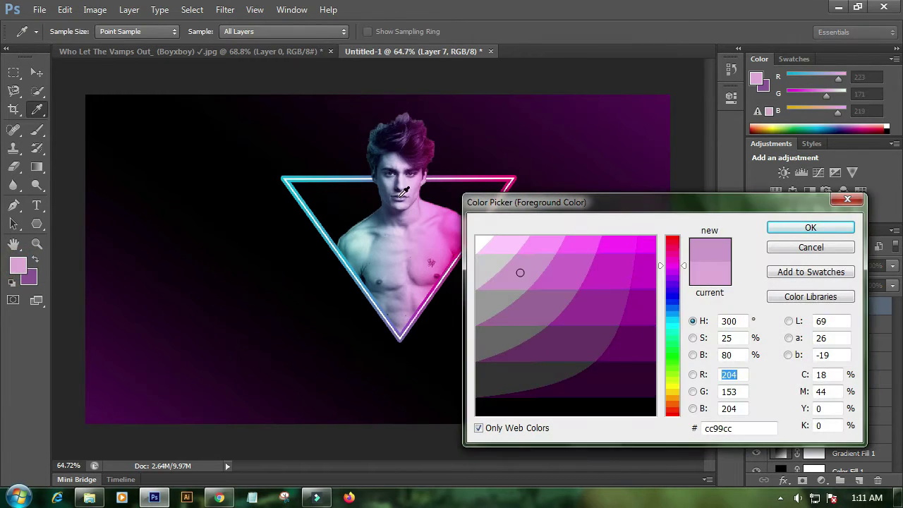
pyautogui.click(477, 239)
pyautogui.moveTo(579, 272); pyautogui.dragTo(623, 298)
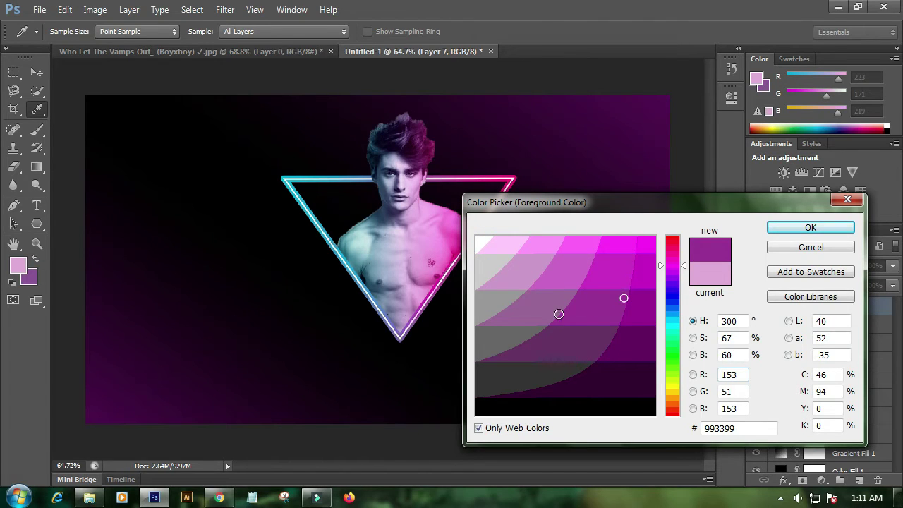
pyautogui.click(386, 321)
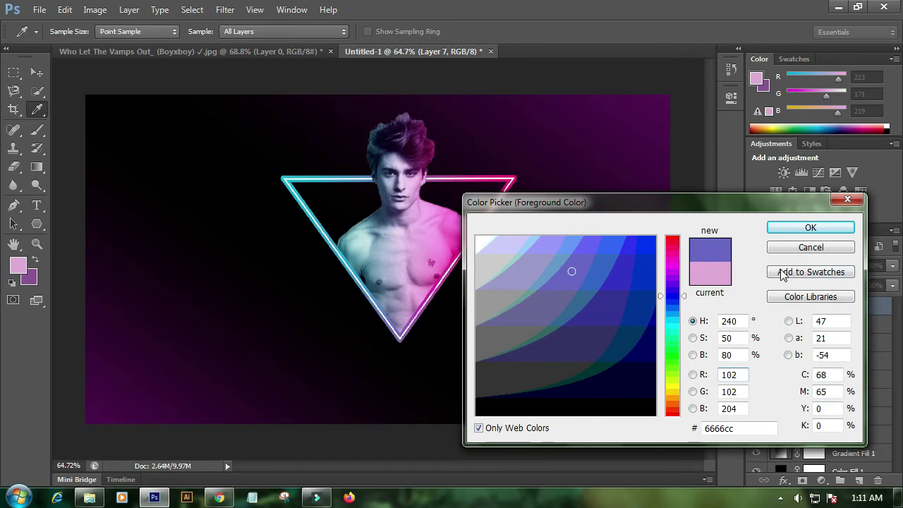
pyautogui.click(804, 227)
# - Try blue-violet brush dabs at 20% flow below the triangle's tip, undoing each one
pyautogui.press('b')
pyautogui.moveTo(394, 381); pyautogui.dragTo(404, 381)
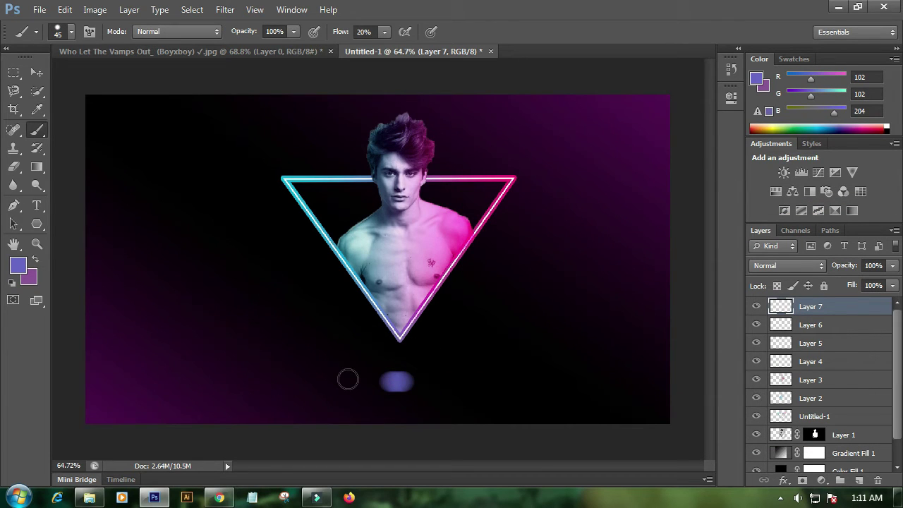
pyautogui.hotkey('ctrl', 'z')
pyautogui.click(398, 385)
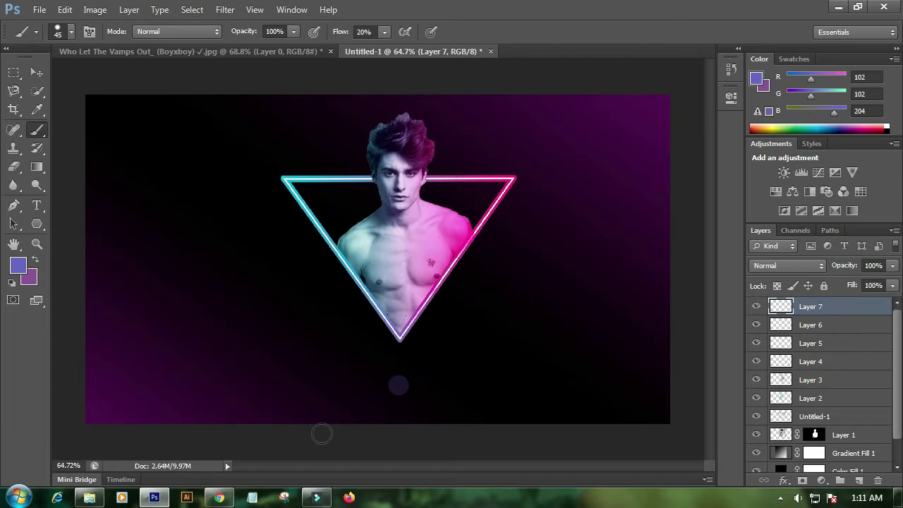
pyautogui.hotkey('ctrl', 'z')
pyautogui.click(391, 383)
pyautogui.hotkey('ctrl', 'z')
pyautogui.click(400, 382)
pyautogui.hotkey('ctrl', 'z')
# - Raise the brush flow to 100% and stamp a single solid 45 px blue-violet dot below the triangle's tip
pyautogui.moveTo(341, 31); pyautogui.dragTo(459, 39)
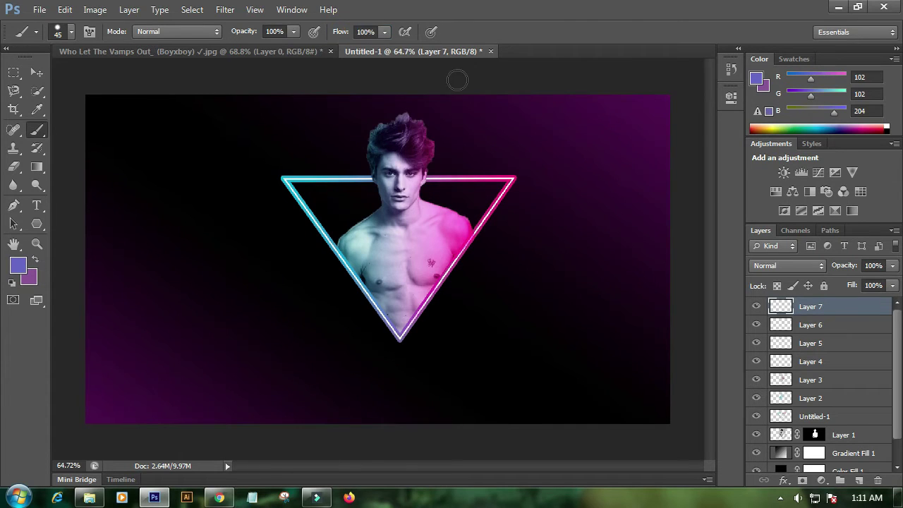
pyautogui.click(399, 381)
pyautogui.hotkey('ctrl', 'z')
pyautogui.click(396, 378)
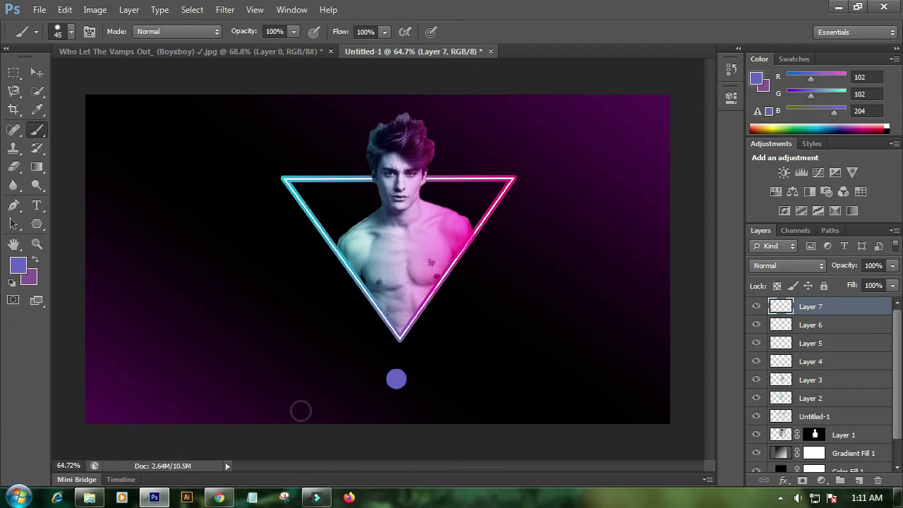
# - Transform the dot into a flat ellipse, 197.92% wide and 29.17% high, centred just below the triangle's tip
pyautogui.click(37, 73)
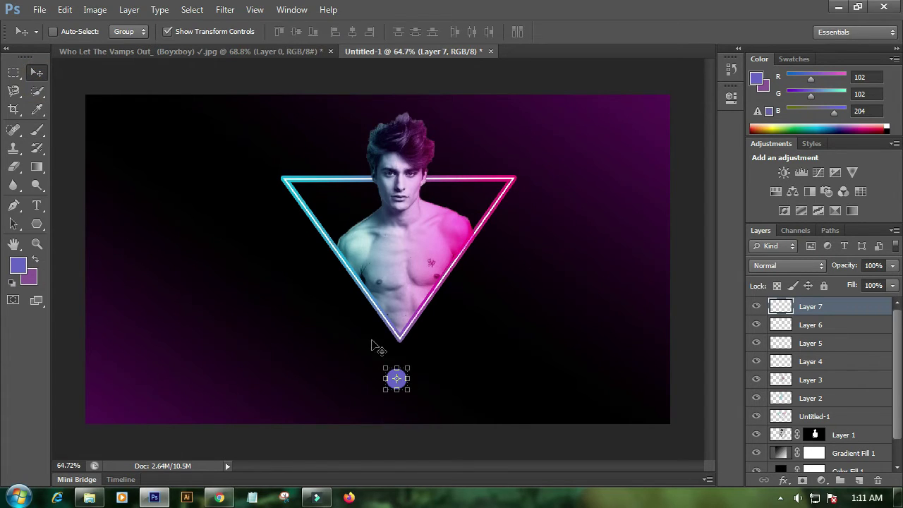
pyautogui.moveTo(408, 390)
pyautogui.mouseDown()
pyautogui.moveTo(425, 385)
pyautogui.moveTo(413, 382)
pyautogui.moveTo(412, 362)
pyautogui.mouseUp()
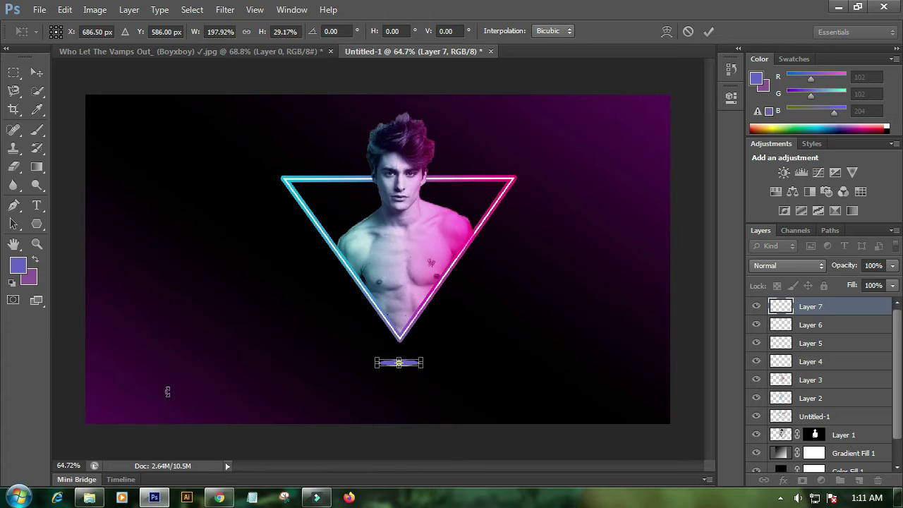
pyautogui.click(708, 31)
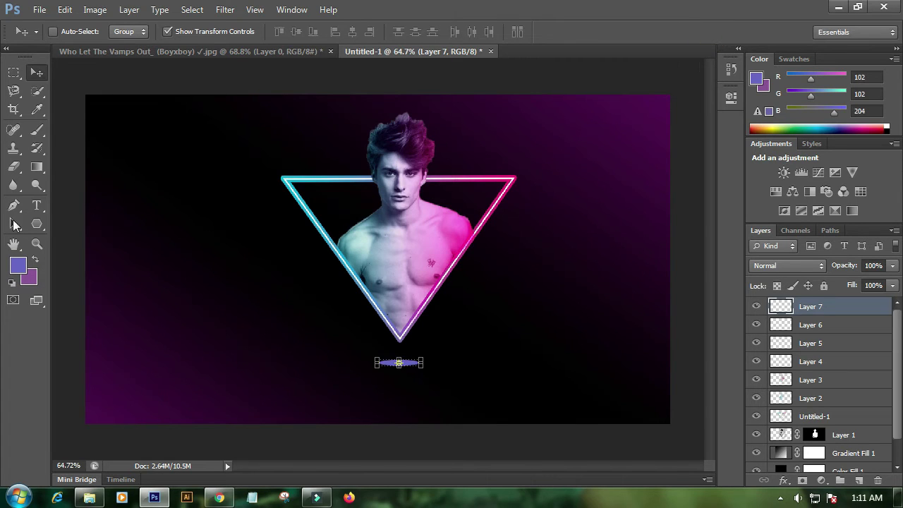
# - Set the foreground colour to white by sampling the bright core of the triangle's upper edge
pyautogui.click(15, 73)
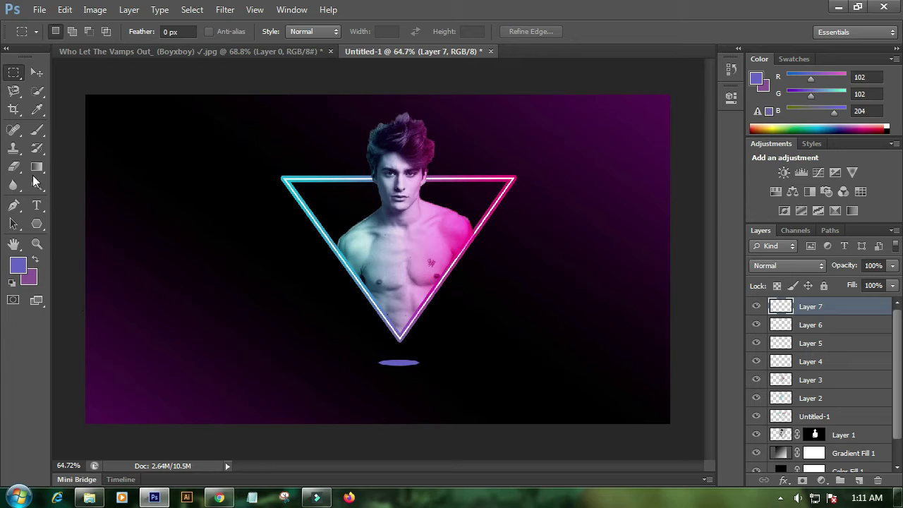
pyautogui.click(39, 136)
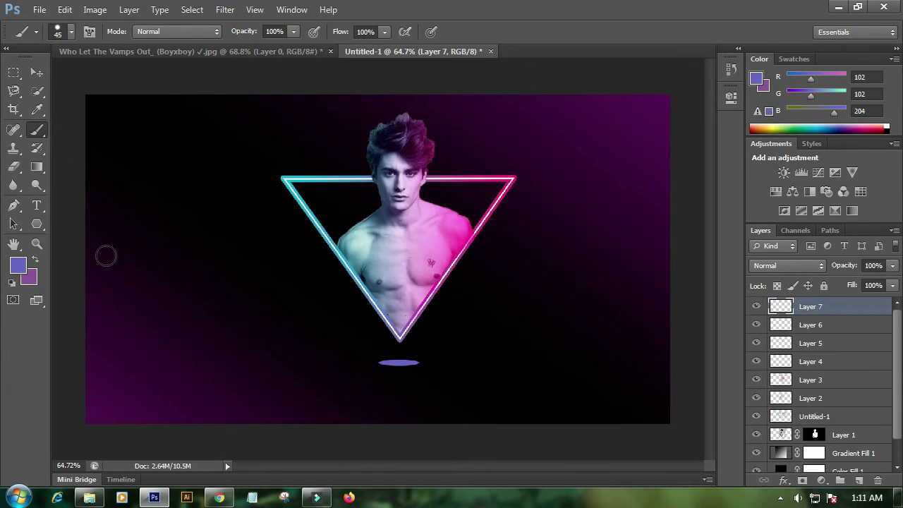
pyautogui.keyDown('alt'); pyautogui.click(306, 177); pyautogui.keyUp('alt')
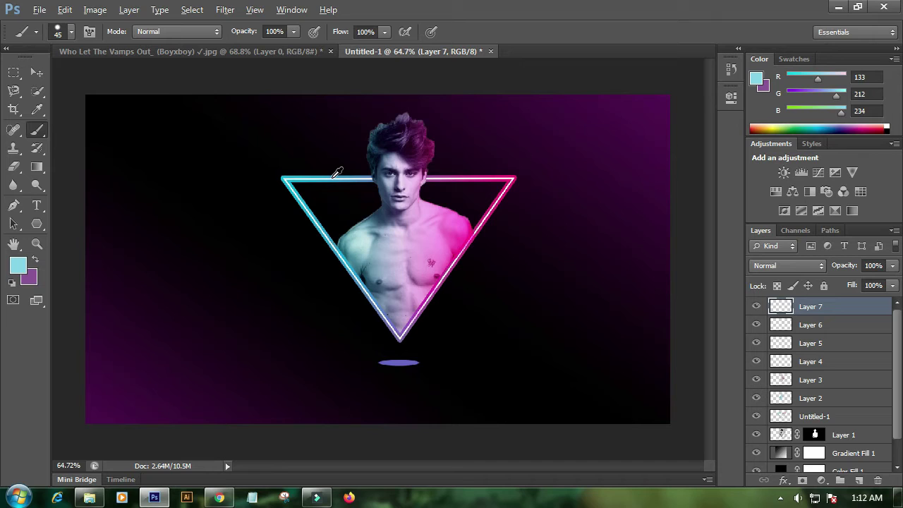
pyautogui.keyDown('alt'); pyautogui.click(335, 177); pyautogui.keyUp('alt')
pyautogui.click(290, 326)
pyautogui.click(37, 72)
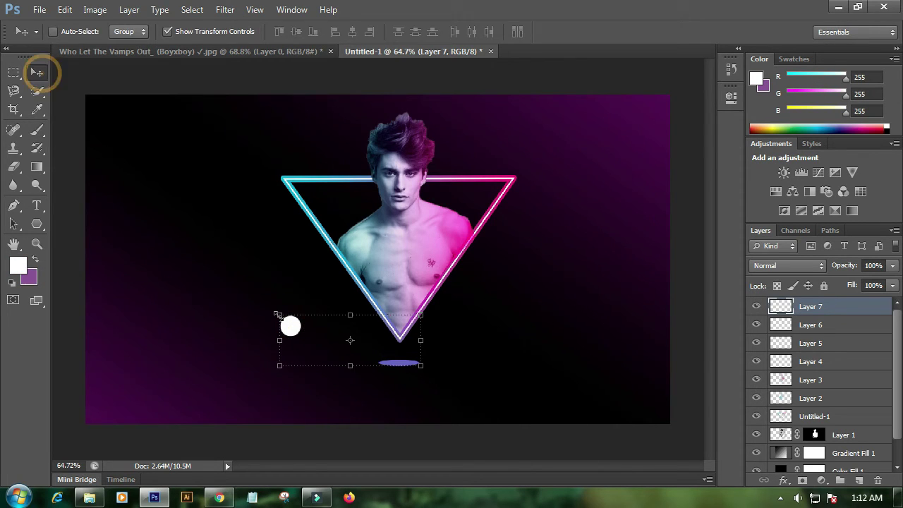
pyautogui.moveTo(421, 368)
pyautogui.mouseDown()
pyautogui.moveTo(385, 363)
pyautogui.moveTo(409, 367)
pyautogui.mouseUp()
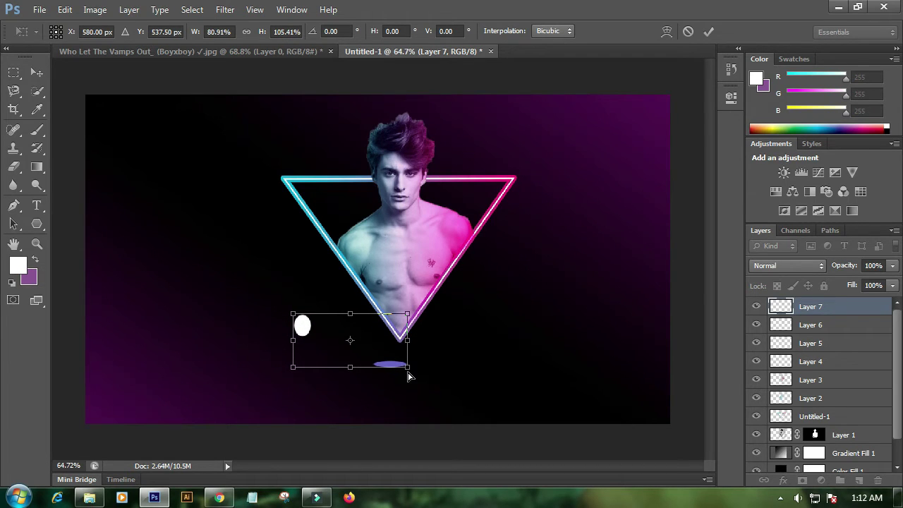
pyautogui.click(13, 71)
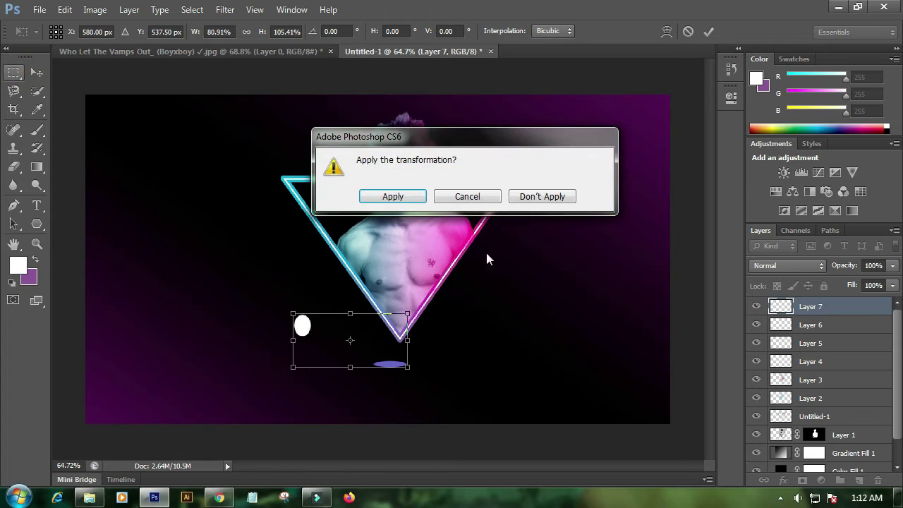
pyautogui.click(391, 195)
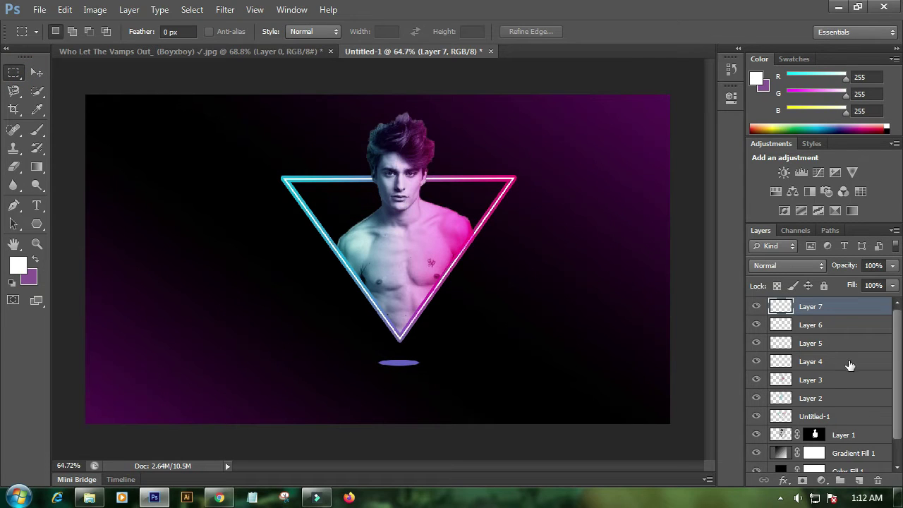
# - Add a new layer and stamp a single solid white 45 px dot on the dark background beside the triangle's lower tip
pyautogui.click(858, 481)
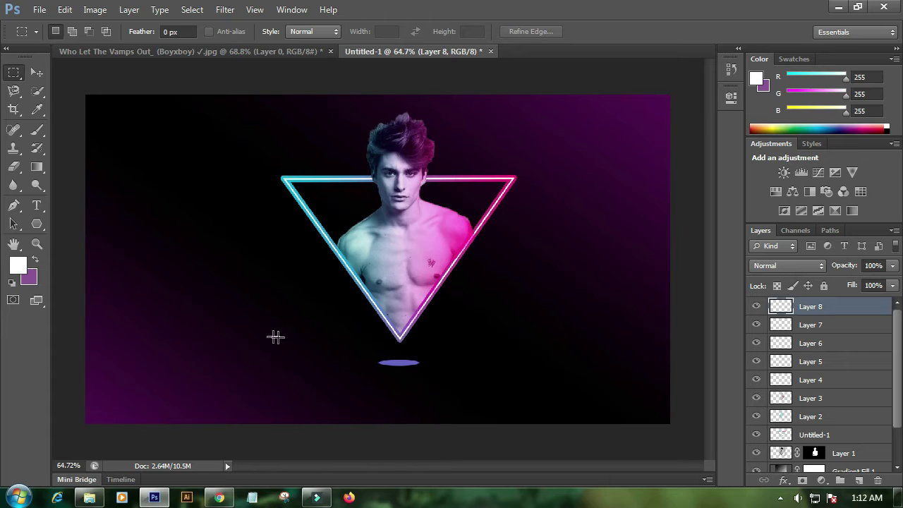
pyautogui.click(38, 130)
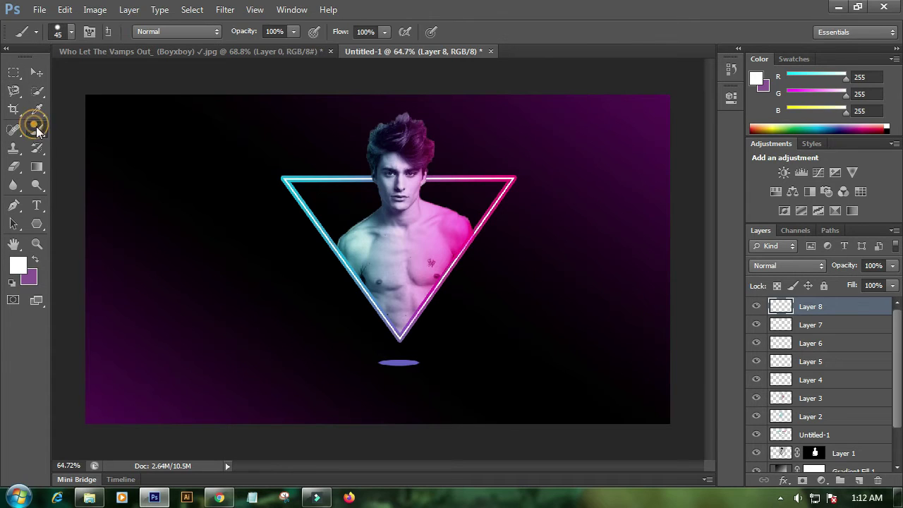
pyautogui.click(273, 343)
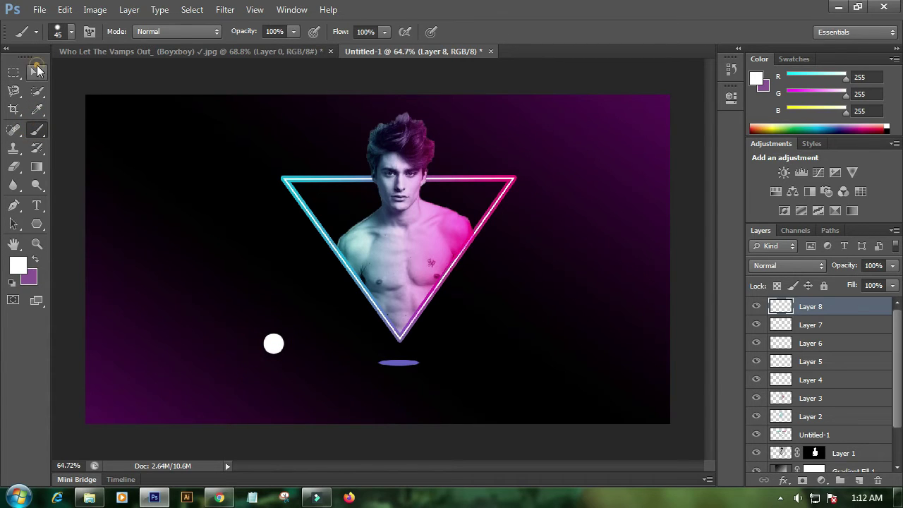
# - Transform the white dot into a flat ellipse, 79.17% wide and 20.83% high, placed over the blue-violet ellipse
pyautogui.click(36, 72)
pyautogui.moveTo(286, 356); pyautogui.dragTo(291, 346)
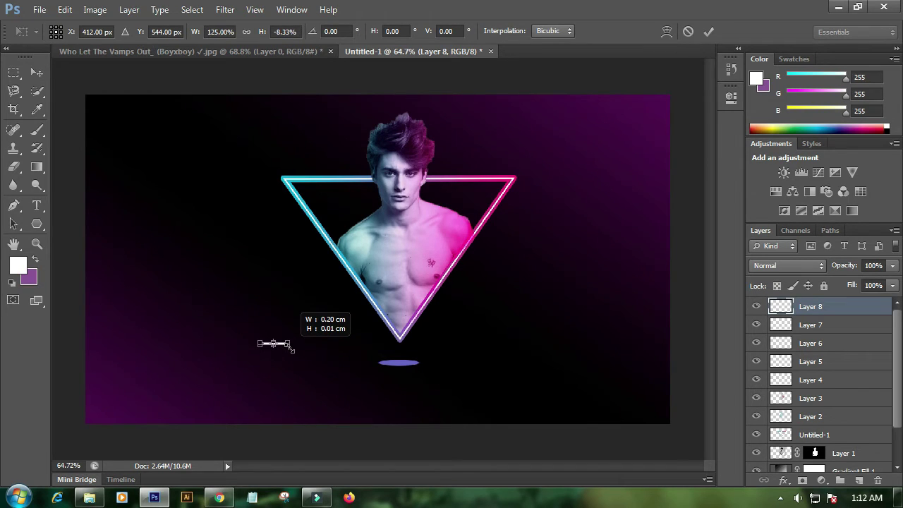
pyautogui.moveTo(290, 350); pyautogui.dragTo(413, 366)
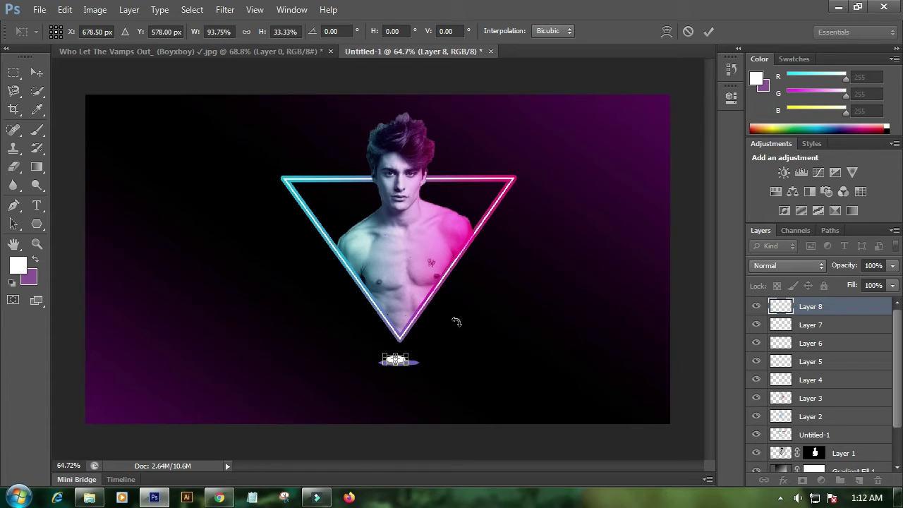
pyautogui.hotkey('shift', 'Right')
pyautogui.press('Down')
pyautogui.press('Down')
pyautogui.press('Down')
pyautogui.press('Down')
pyautogui.press('Down')
pyautogui.press('Down')
pyautogui.press('Left')
pyautogui.press('Left')
pyautogui.press('Left')
pyautogui.press('Right')
pyautogui.press('Right')
pyautogui.moveTo(412, 367); pyautogui.dragTo(414, 366)
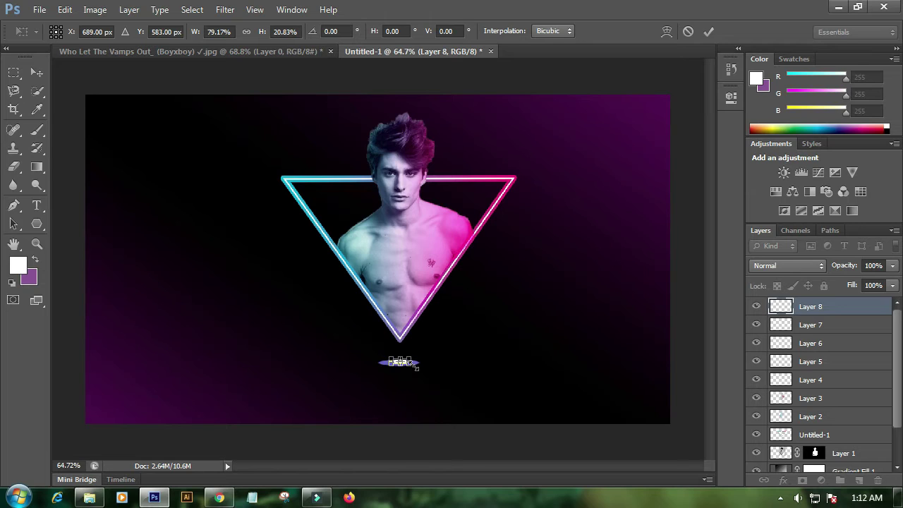
pyautogui.press('Down')
pyautogui.click(708, 33)
# - Nudge the white ellipse vertically until it sits centred inside the blue-violet ellipse
pyautogui.click(14, 71)
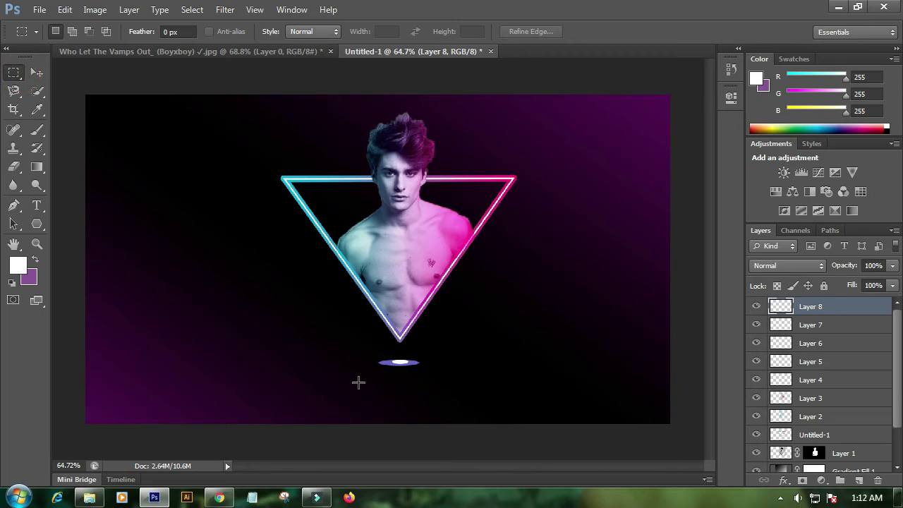
pyautogui.click(41, 77)
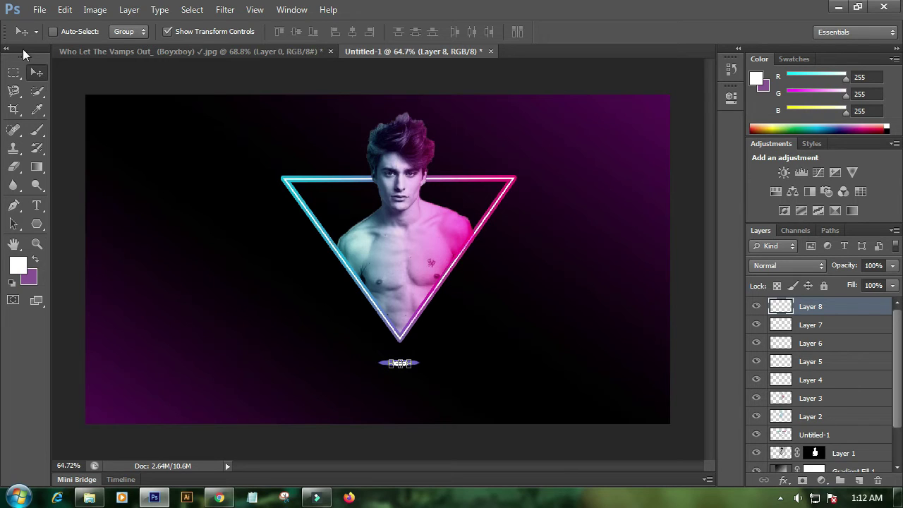
pyautogui.click(13, 72)
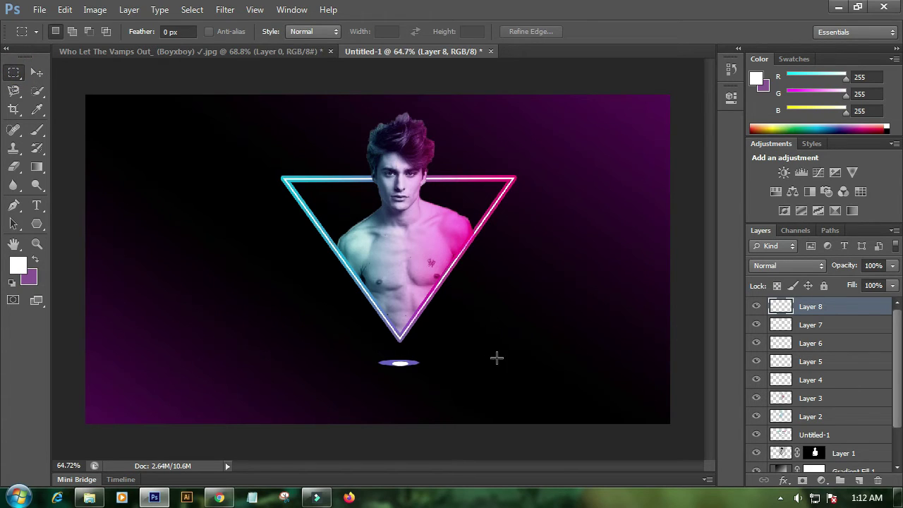
pyautogui.click(37, 73)
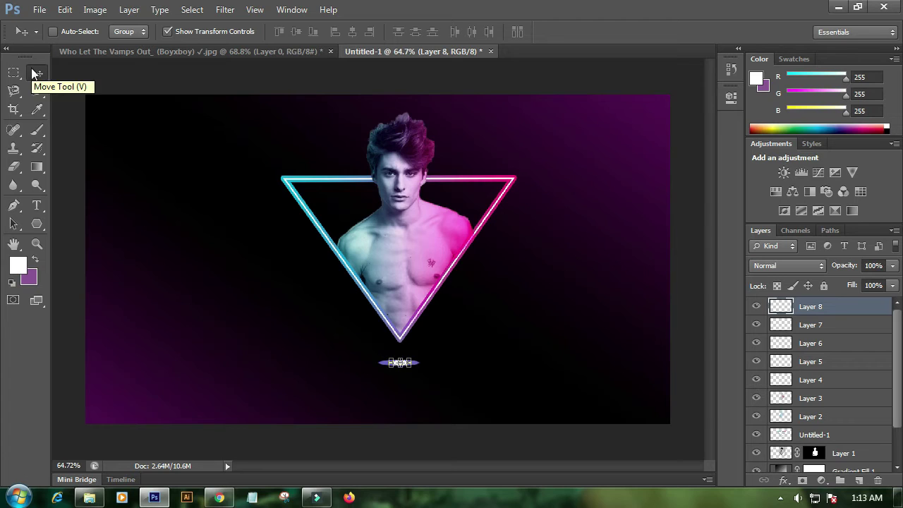
pyautogui.click(17, 77)
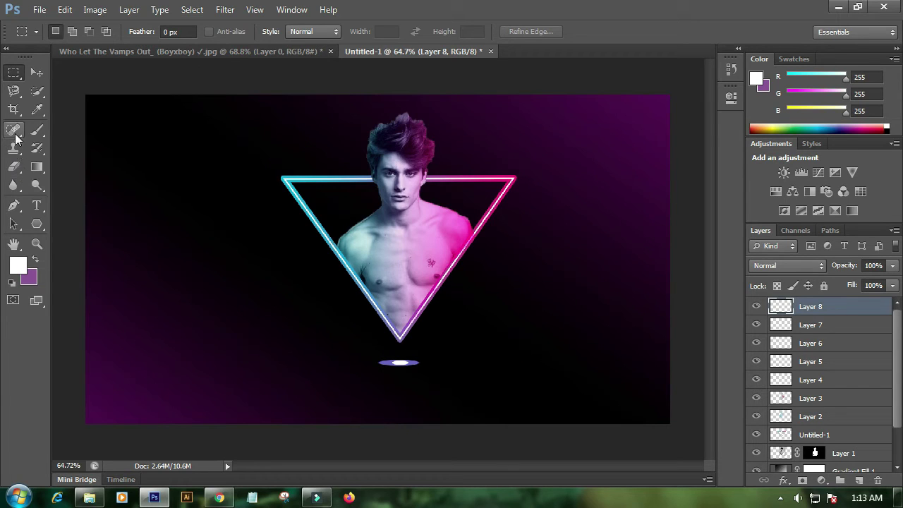
# - Soften the white ellipse on Layer 8 and the blue-violet ellipse on Layer 7 with the Blur tool at 13 px, 50% strength
pyautogui.click(16, 186)
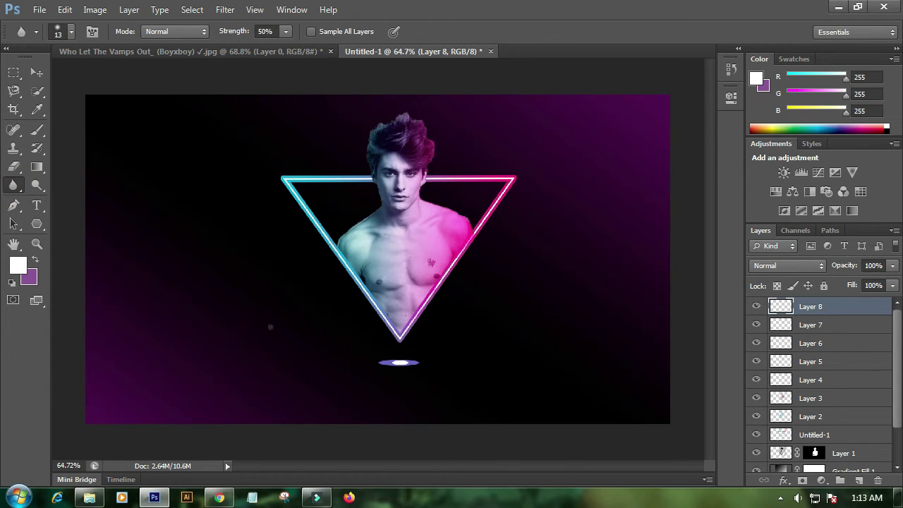
pyautogui.click(398, 363)
pyautogui.click(791, 325)
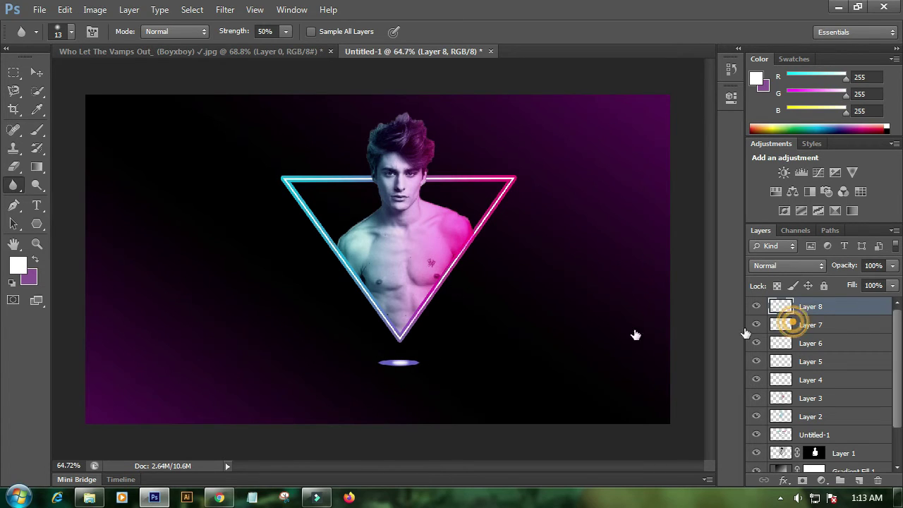
pyautogui.click(381, 363)
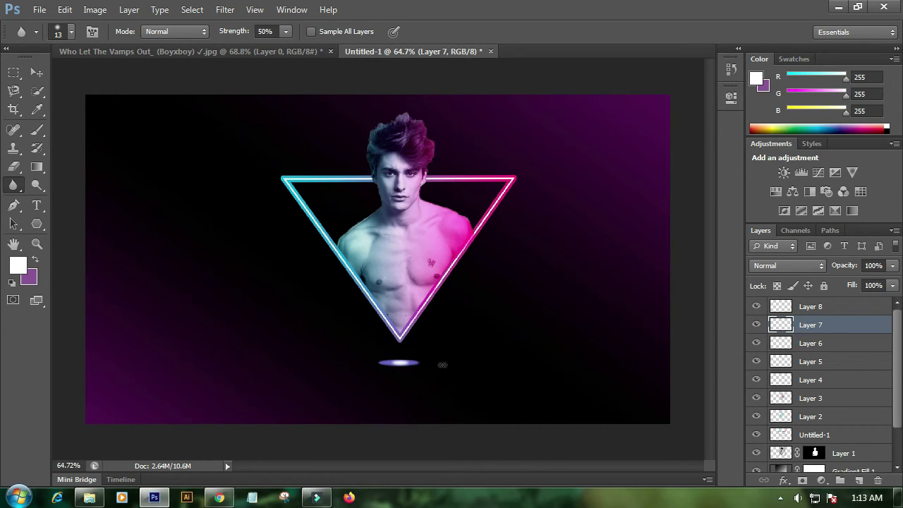
# - Select the blurred white ellipse on Layer 8 with the Quick Selection tool
pyautogui.click(809, 308)
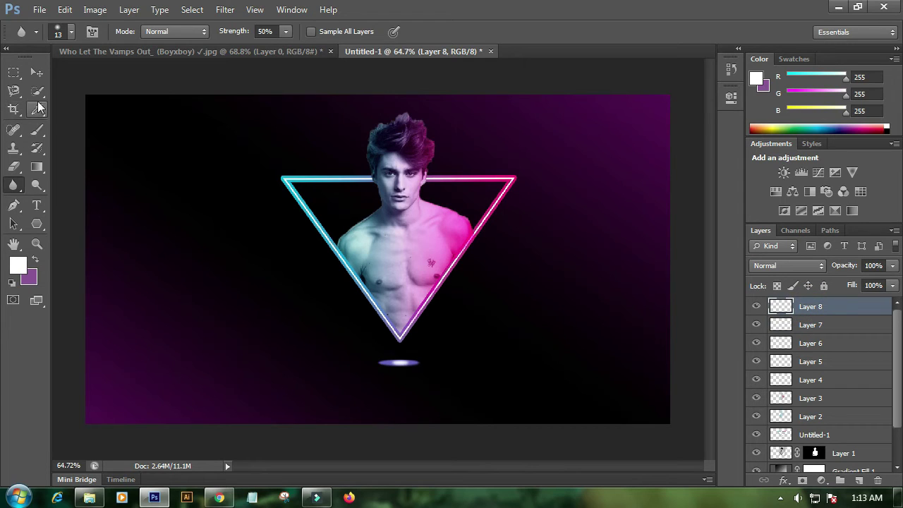
pyautogui.click(37, 90)
pyautogui.moveTo(382, 362); pyautogui.dragTo(412, 362)
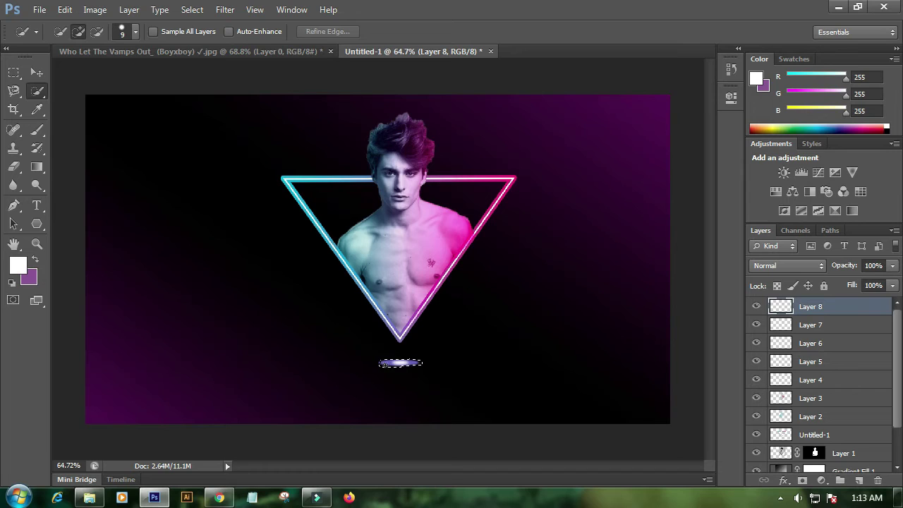
pyautogui.moveTo(390, 363); pyautogui.dragTo(383, 361)
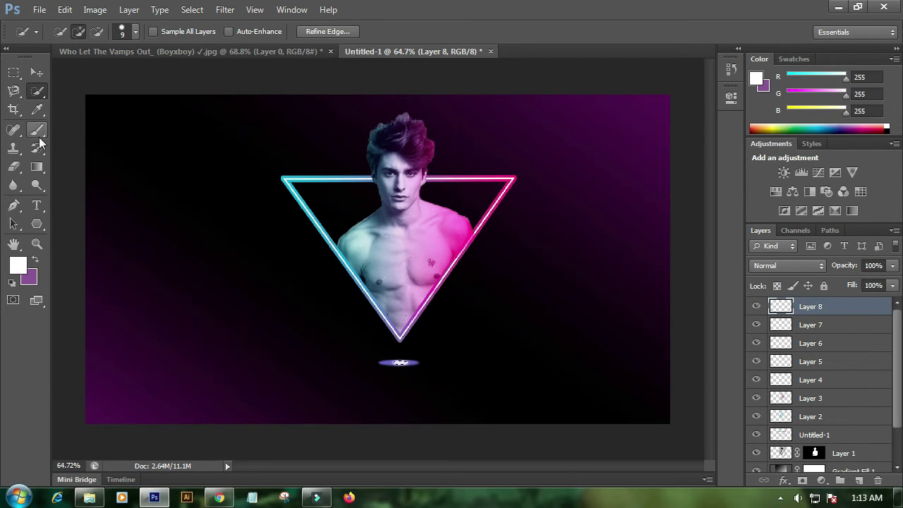
# - Fill the selected ellipse on Layer 8 with a white-to-purple linear gradient using the Foreground to Background preset
pyautogui.click(36, 166)
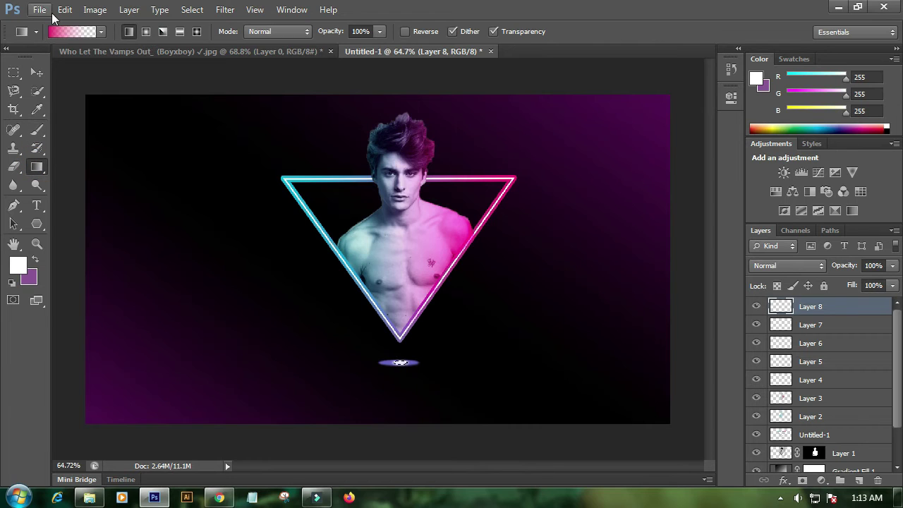
pyautogui.click(63, 32)
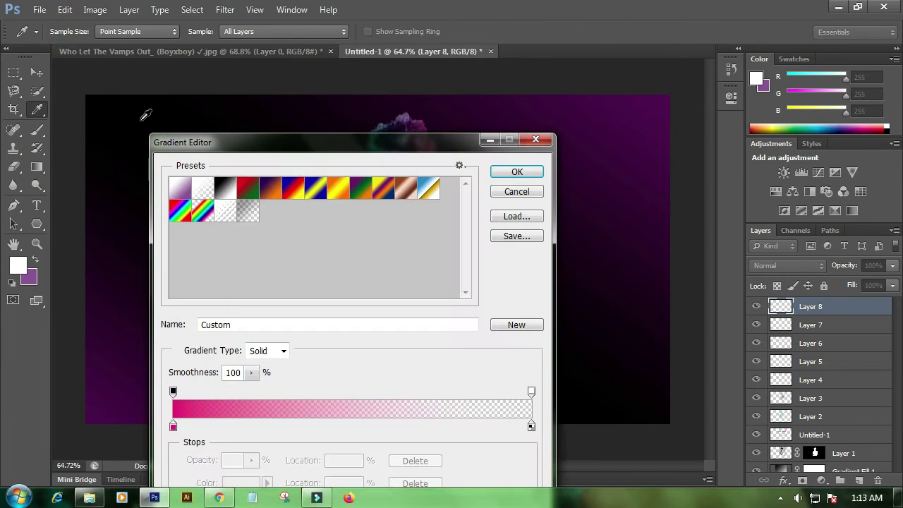
pyautogui.click(198, 190)
pyautogui.click(179, 188)
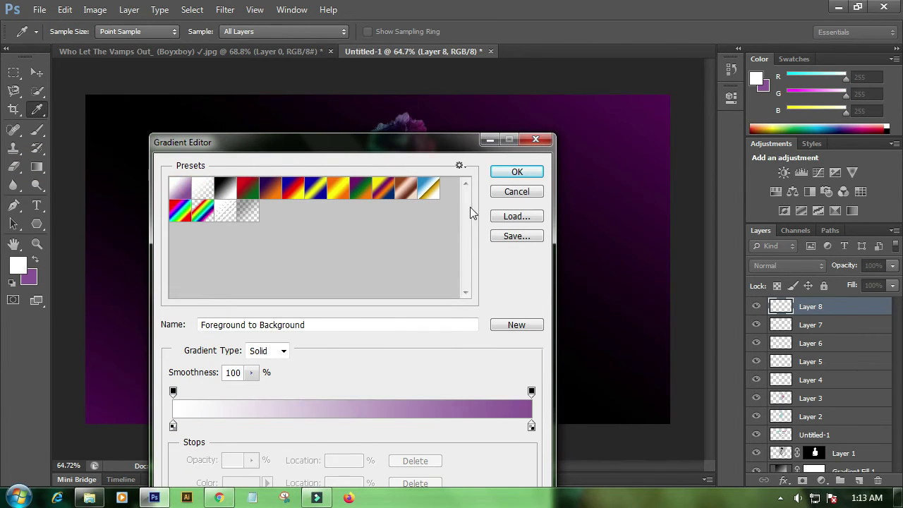
pyautogui.click(517, 171)
pyautogui.moveTo(370, 366); pyautogui.dragTo(436, 358)
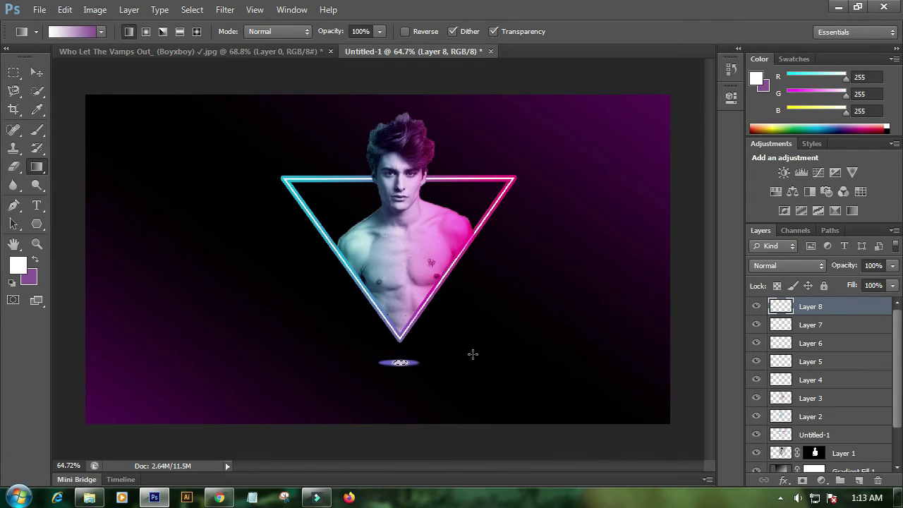
# - Select the full width of the blue-violet ellipse on Layer 7 with the Quick Selection tool
pyautogui.click(824, 323)
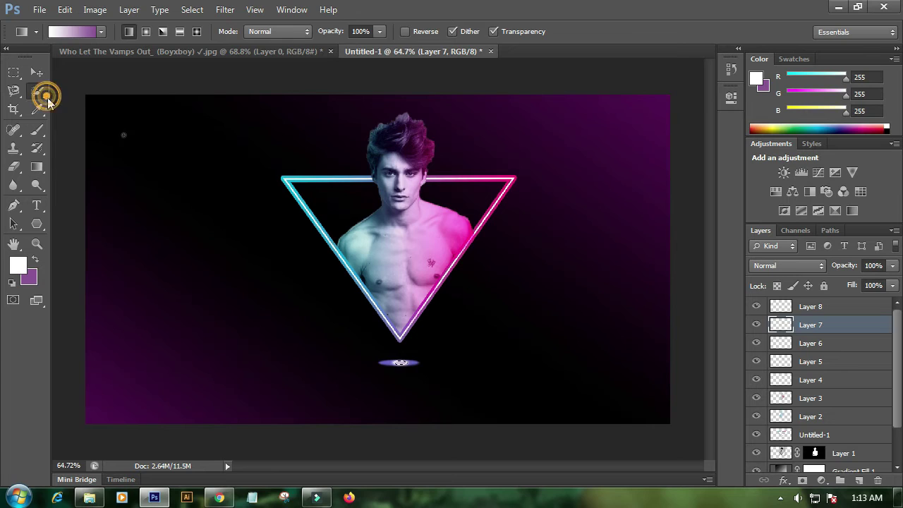
pyautogui.press('w')
pyautogui.moveTo(416, 361); pyautogui.dragTo(376, 364)
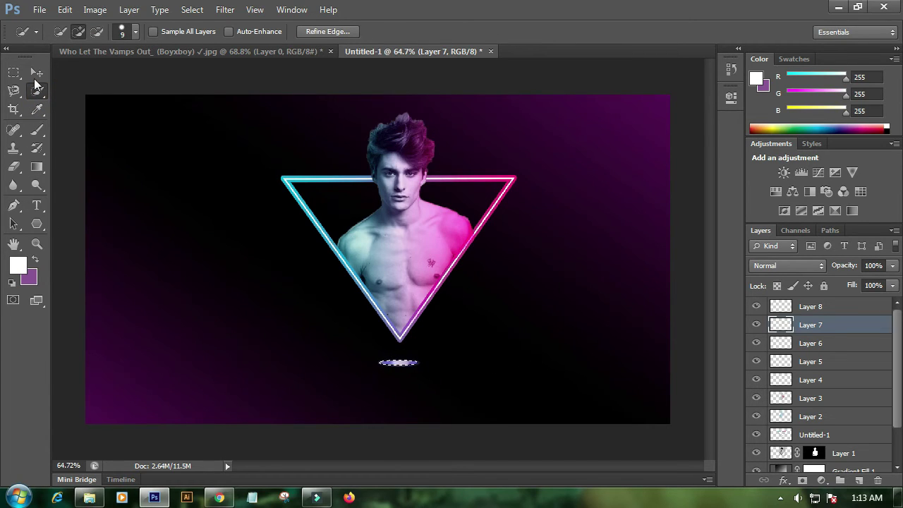
# - Set the gradient's end stop to the blue-violet (6666cc) sampled from the ellipse below the triangle, keeping the white start
pyautogui.click(37, 167)
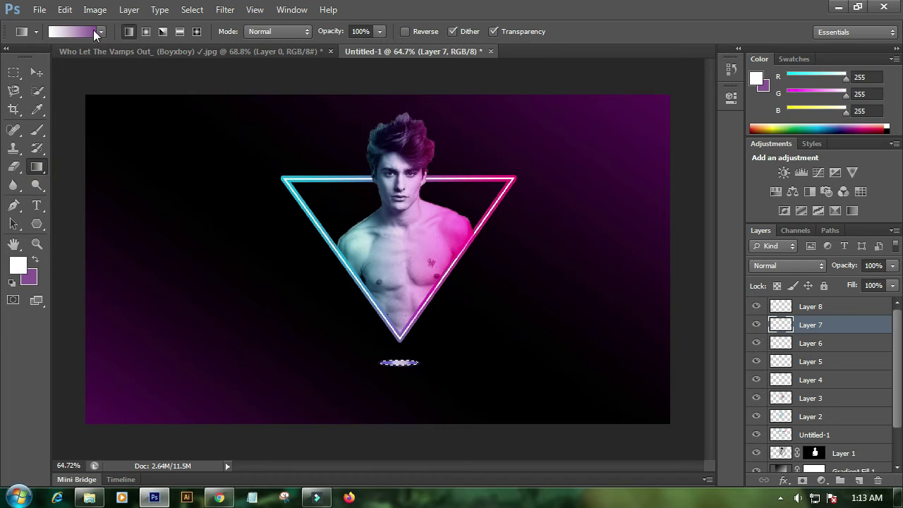
pyautogui.click(77, 31)
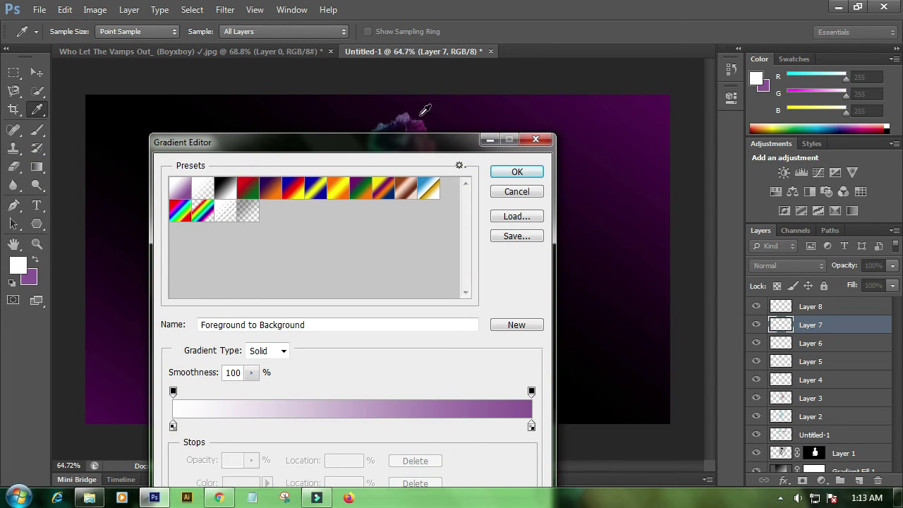
pyautogui.click(380, 123)
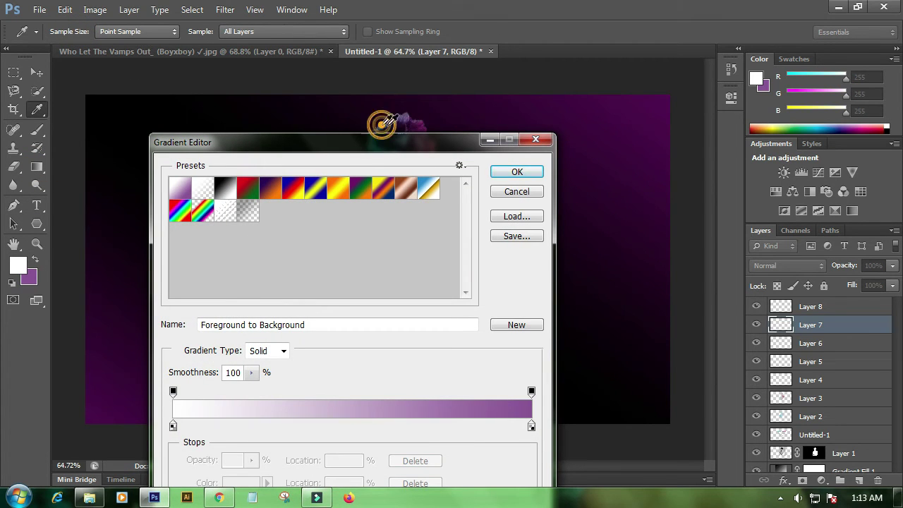
pyautogui.moveTo(410, 143); pyautogui.dragTo(717, 129)
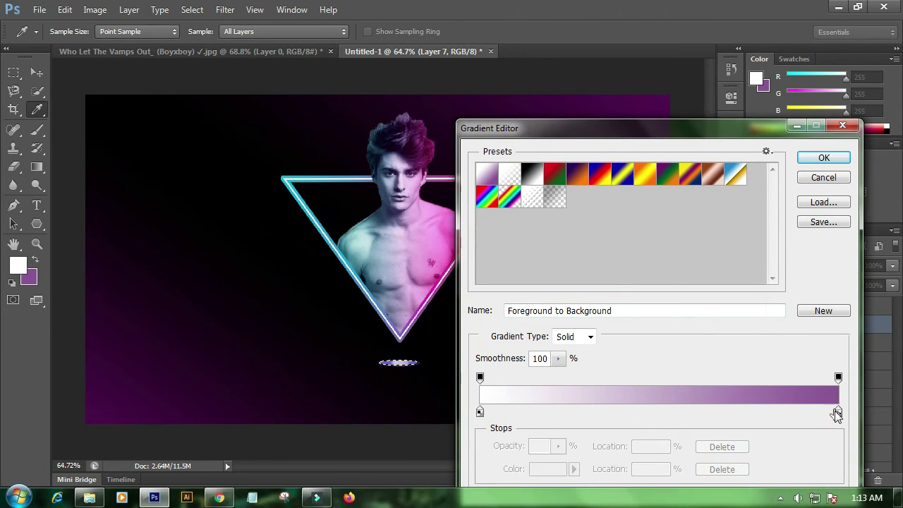
pyautogui.doubleClick(838, 412)
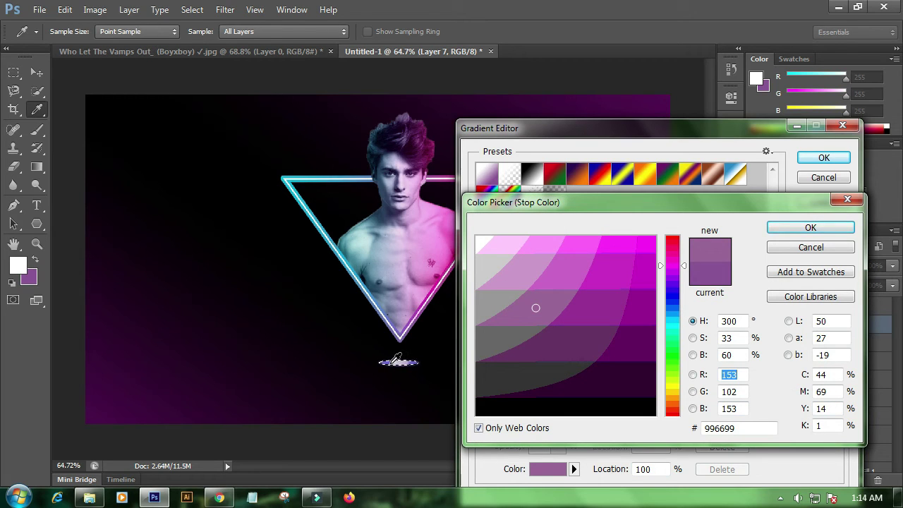
pyautogui.click(386, 362)
pyautogui.click(816, 229)
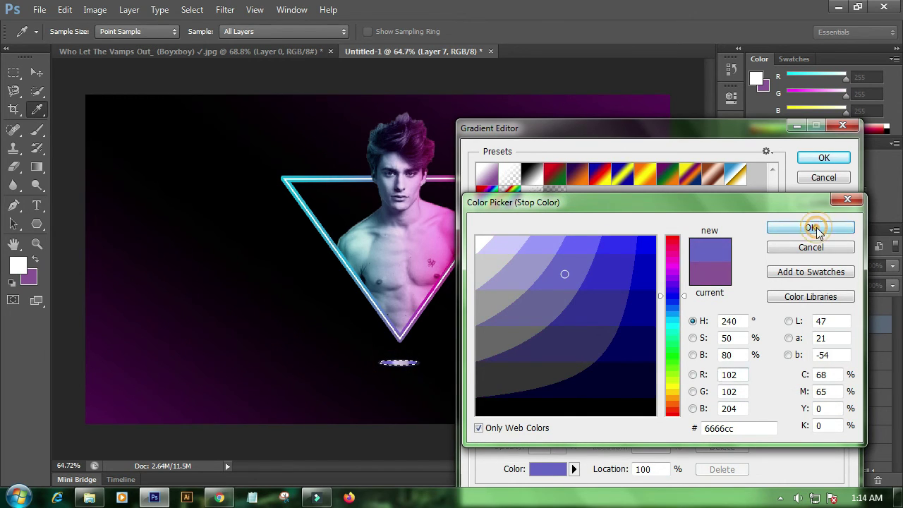
pyautogui.click(822, 158)
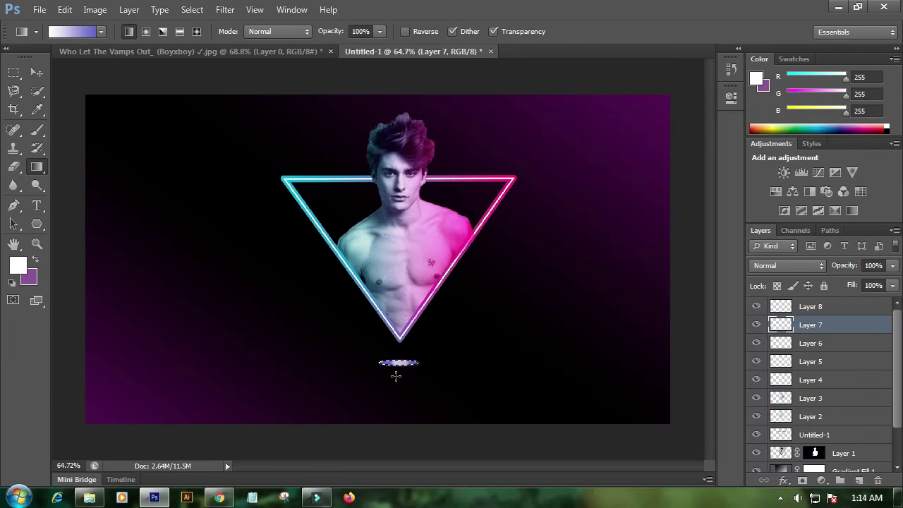
# - Fill the selected ellipse on Layer 7 with the white-to-blue-violet linear gradient and remove the selection
pyautogui.moveTo(372, 369); pyautogui.dragTo(485, 345)
pyautogui.moveTo(430, 371); pyautogui.dragTo(357, 352)
pyautogui.hotkey('ctrl', 'd')
# - Add a new layer above Layer 8 and draw a wide paragraph text box below the glowing ellipse
pyautogui.click(37, 204)
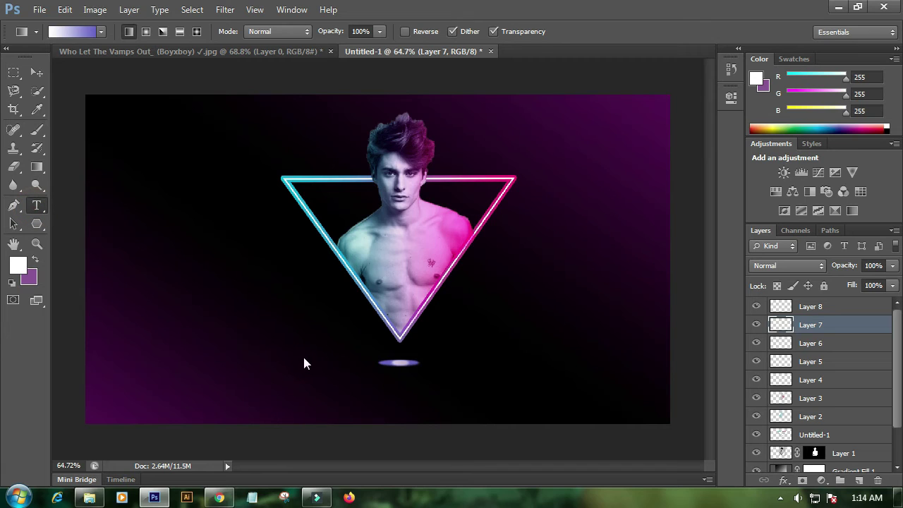
pyautogui.click(808, 307)
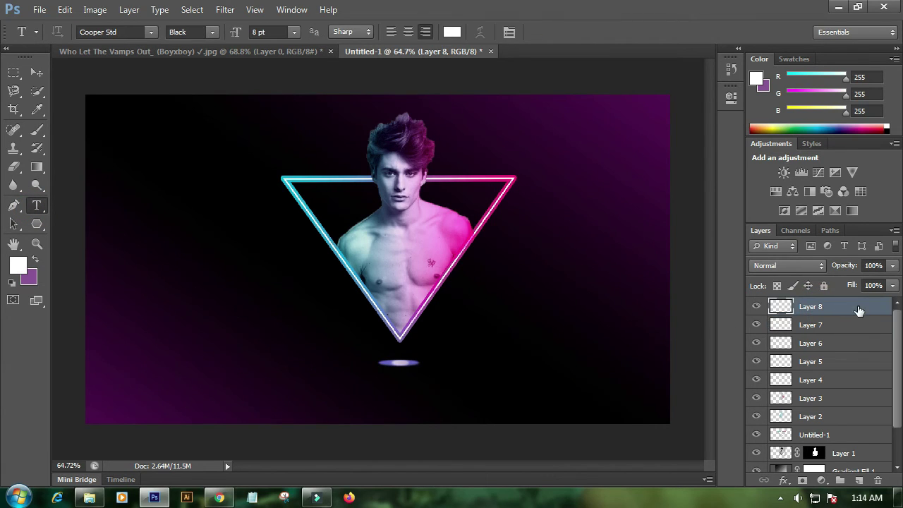
pyautogui.click(858, 481)
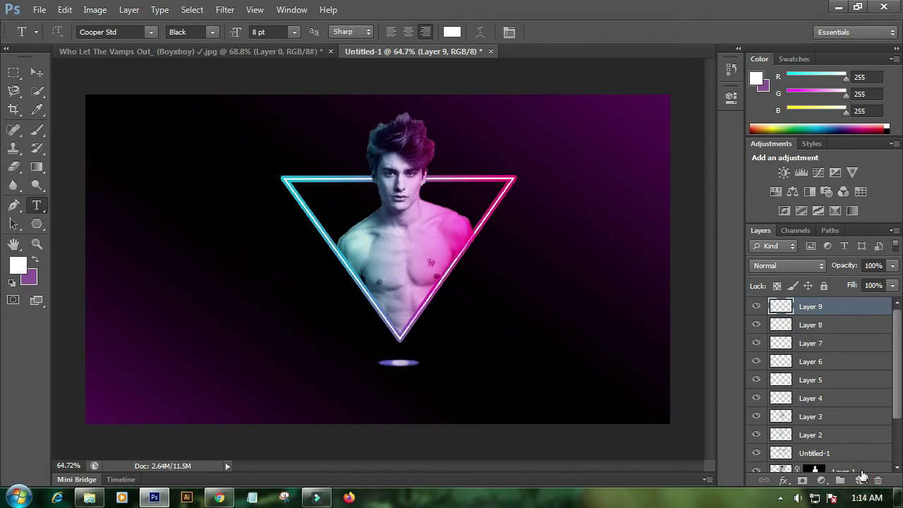
pyautogui.moveTo(311, 384); pyautogui.dragTo(502, 395)
pyautogui.moveTo(408, 397); pyautogui.dragTo(408, 415)
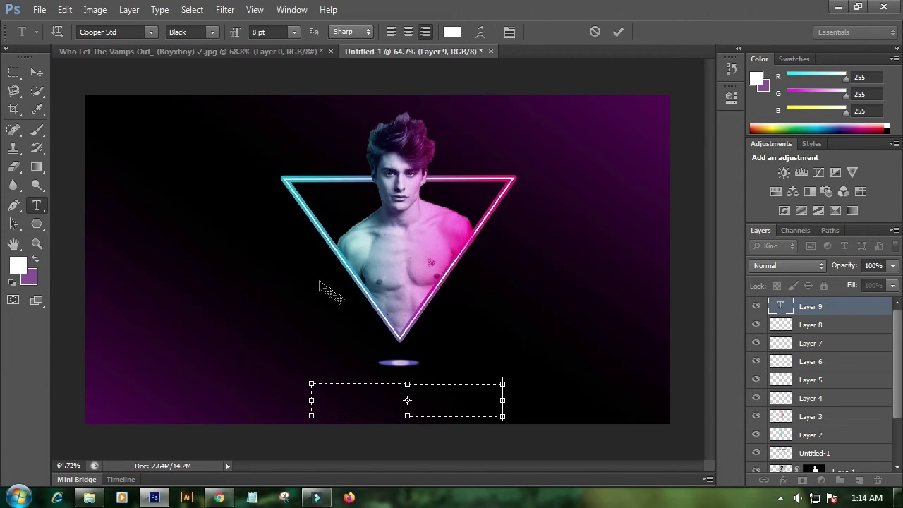
# - Set the text font to Gloss And Bloom
pyautogui.click(133, 32)
pyautogui.click(132, 31)
pyautogui.click(132, 30)
pyautogui.click(120, 34)
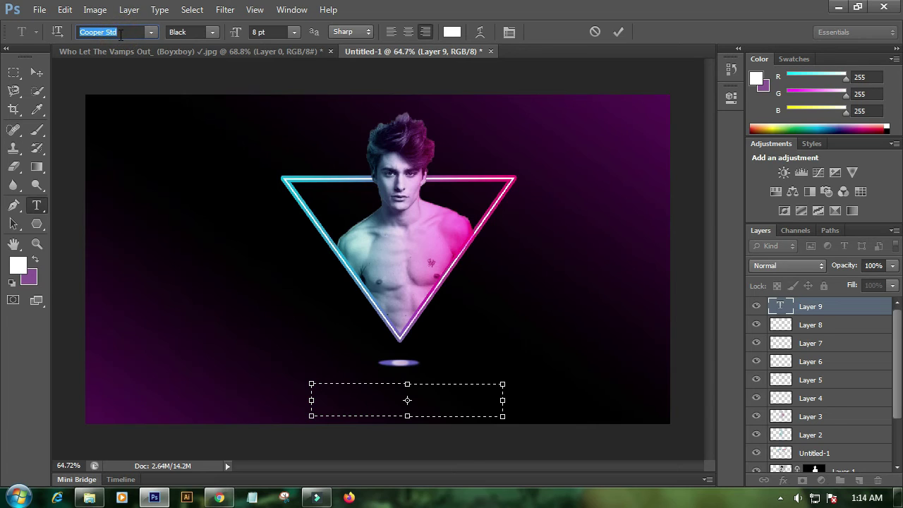
pyautogui.write('Gloss And Bloom')
pyautogui.press('Return')
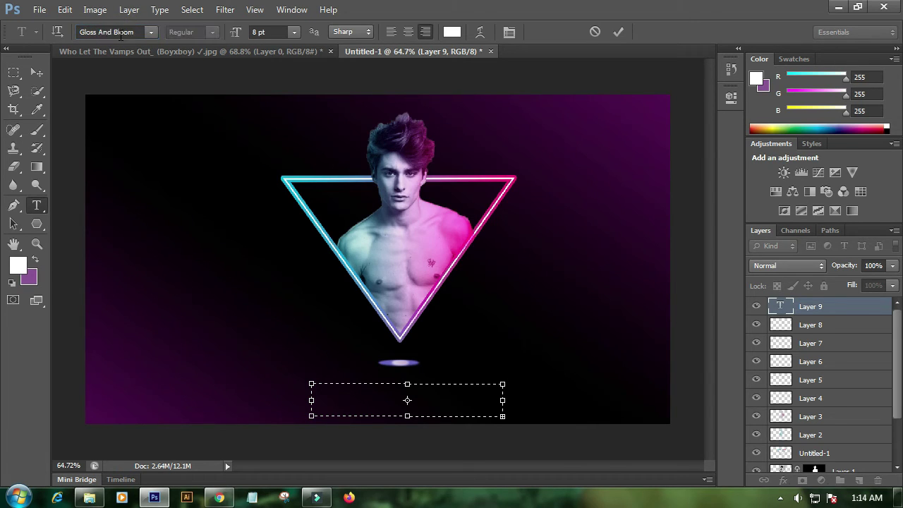
# - Enlarge the text box toward the canvas's lower-left corner and set the font size to 3 pt
pyautogui.click(469, 402)
pyautogui.moveTo(312, 416); pyautogui.dragTo(189, 463)
pyautogui.click(293, 33)
pyautogui.click(290, 67)
pyautogui.click(293, 32)
pyautogui.click(262, 32)
pyautogui.click(270, 33)
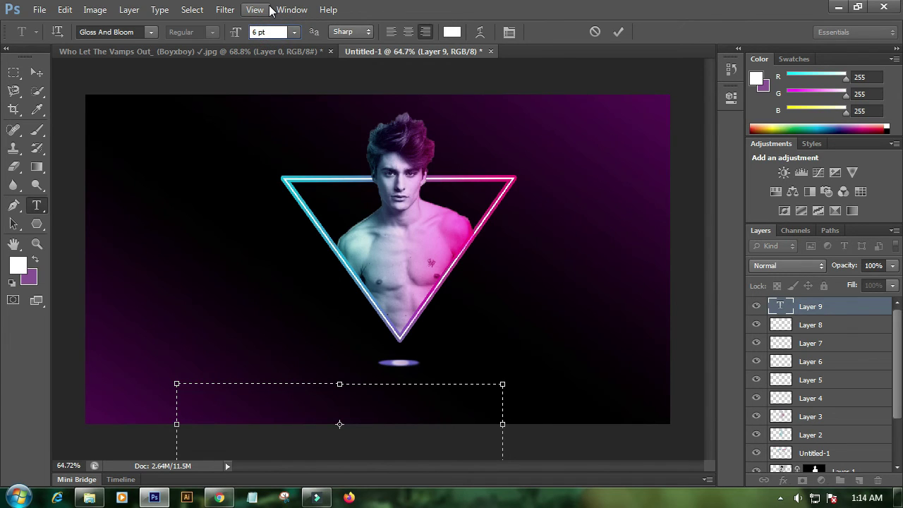
pyautogui.write('3')
pyautogui.press('Return')
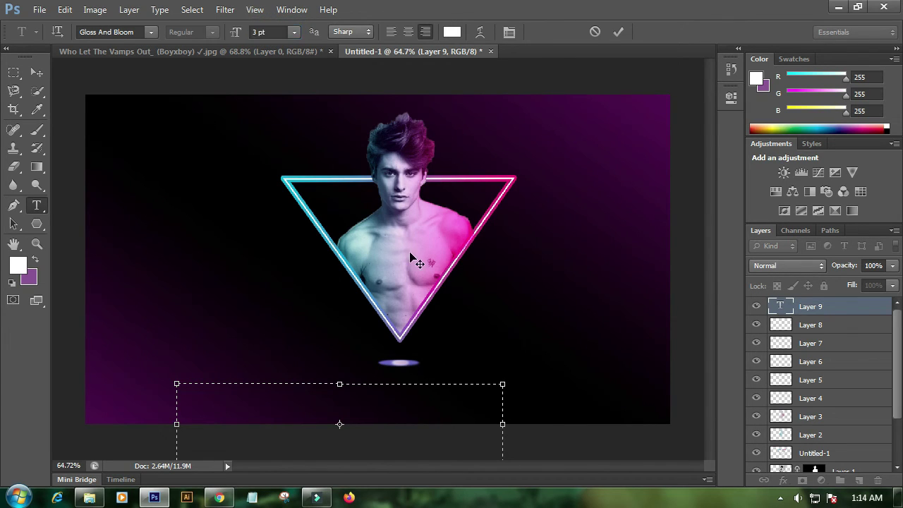
# - Shrink the text box to a small frame within the canvas, just below and right of the glowing ellipse
pyautogui.scroll(-2, 499, 392)
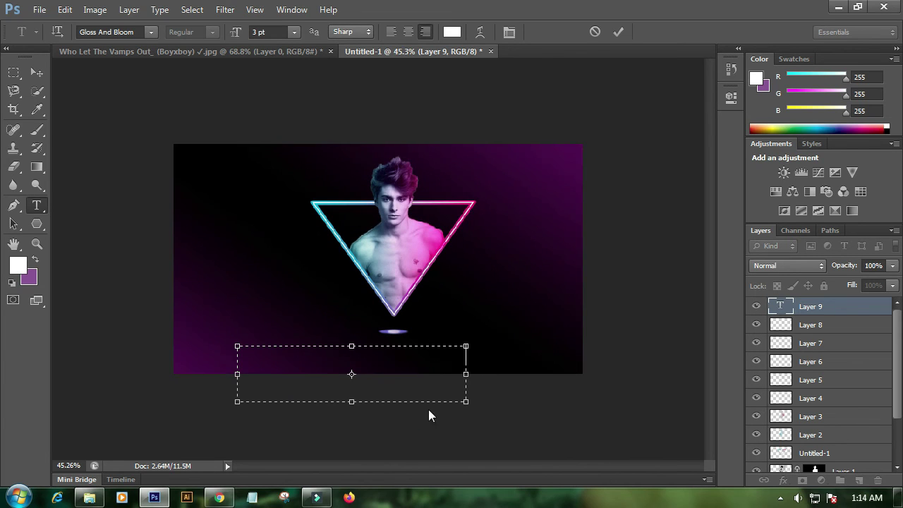
pyautogui.moveTo(353, 400); pyautogui.dragTo(357, 379)
pyautogui.moveTo(237, 375); pyautogui.dragTo(399, 374)
pyautogui.scroll(7, 449, 364)
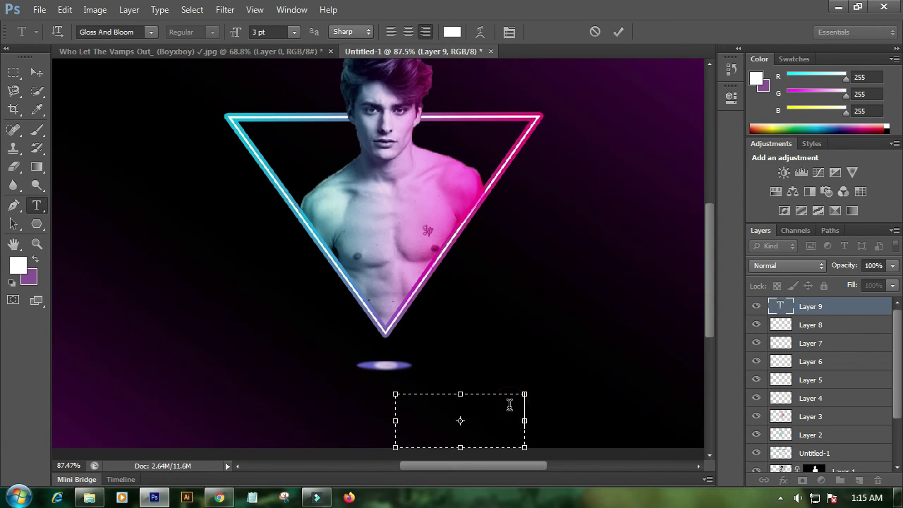
# - Set the text colour to the cyan-blue (0099cc) sampled from the triangle's upper-left edge
pyautogui.click(452, 31)
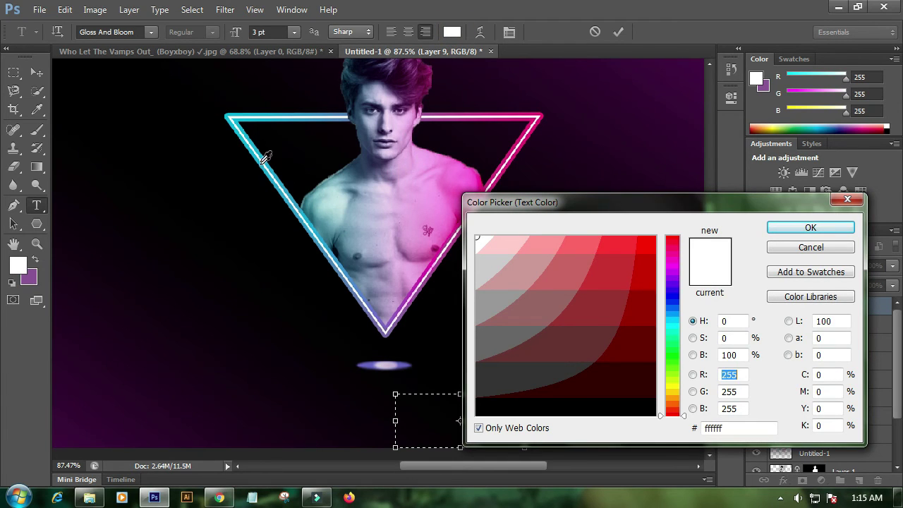
pyautogui.click(268, 115)
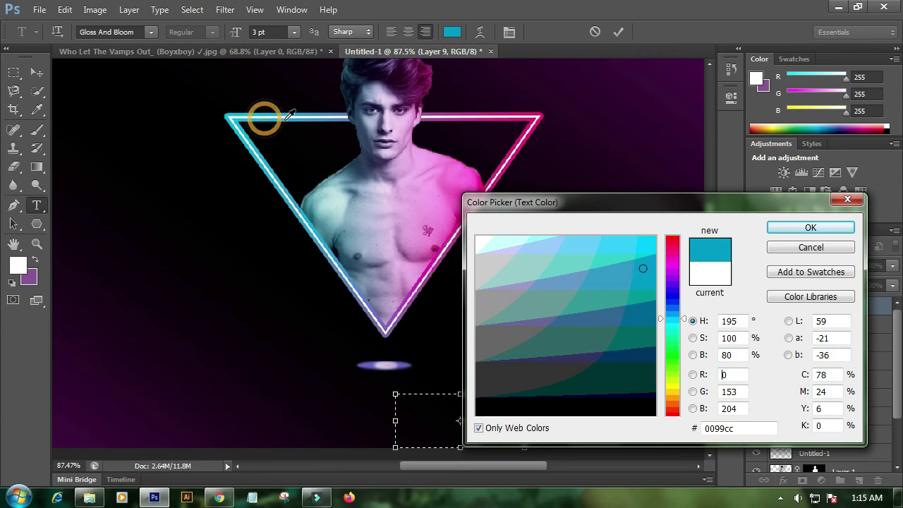
pyautogui.click(792, 233)
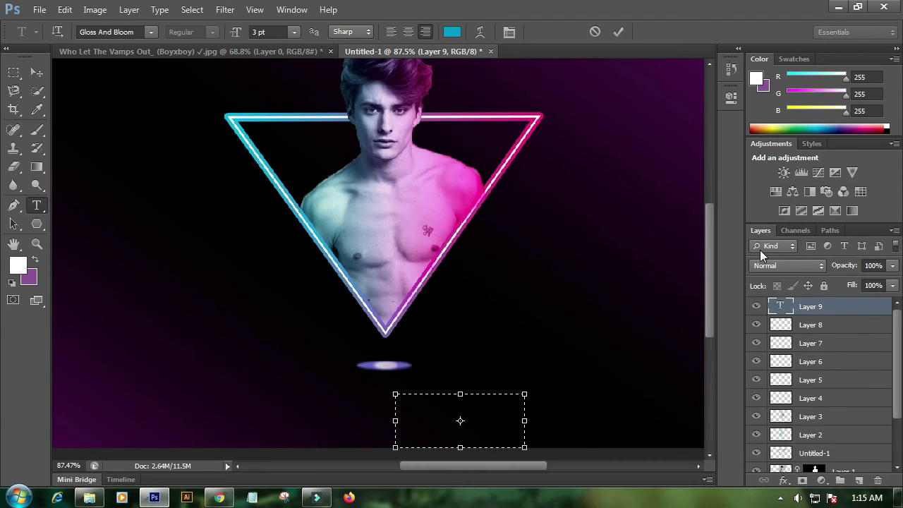
# - Enter the text "Bad Boy" and tighten the text box around it
pyautogui.click(508, 406)
pyautogui.write('Bad Boy')
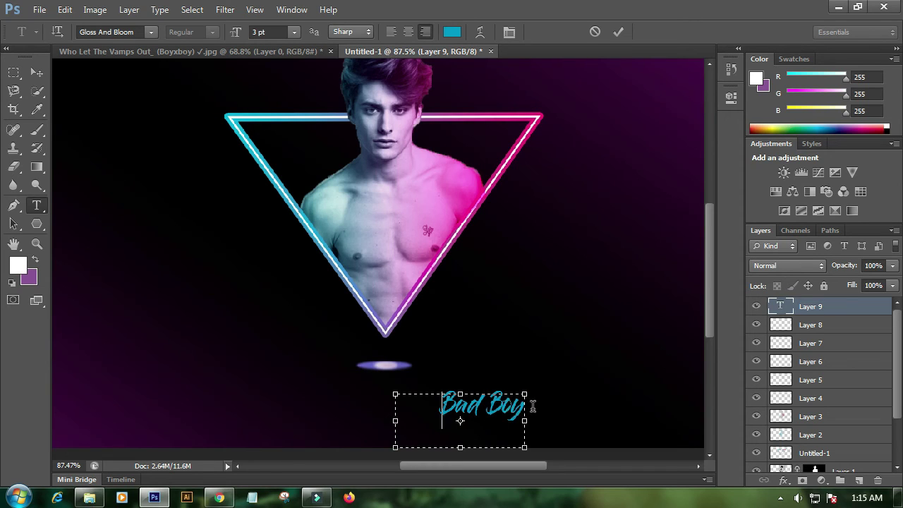
pyautogui.moveTo(395, 448); pyautogui.dragTo(435, 424)
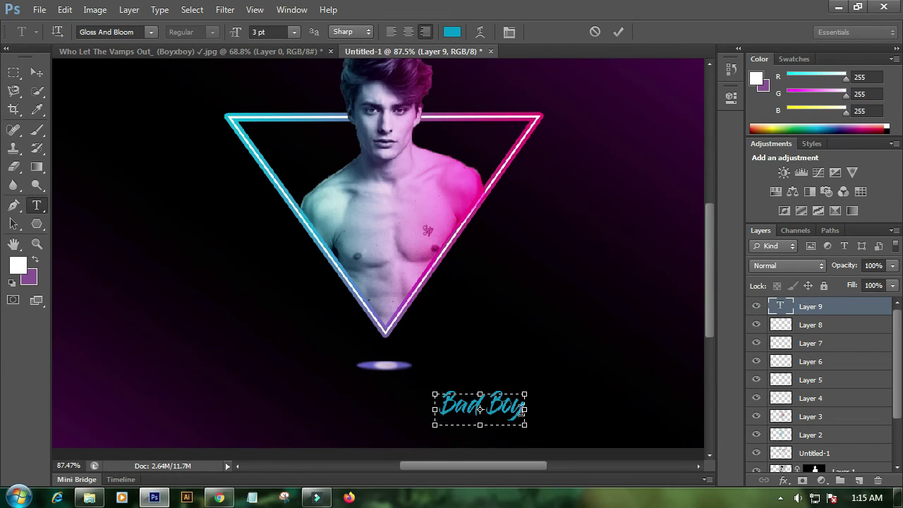
# - Add a 3 px outside Stroke to the "Bad Boy" text in the pink sampled from the triangle's upper-right corner
pyautogui.tripleClick(511, 419)
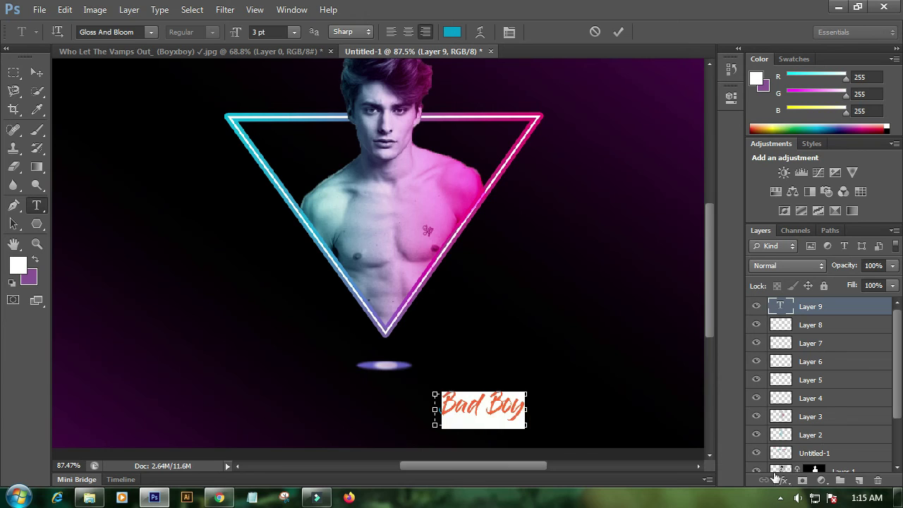
pyautogui.click(781, 482)
pyautogui.click(807, 344)
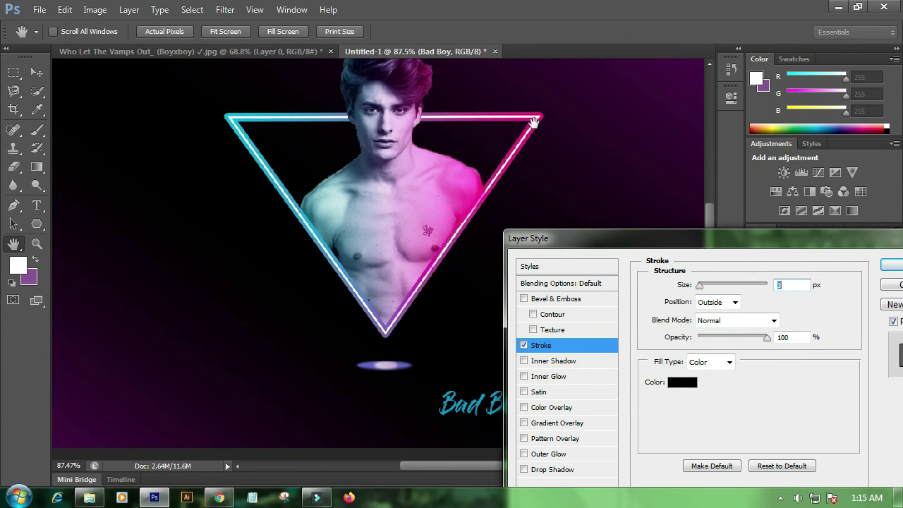
pyautogui.click(682, 381)
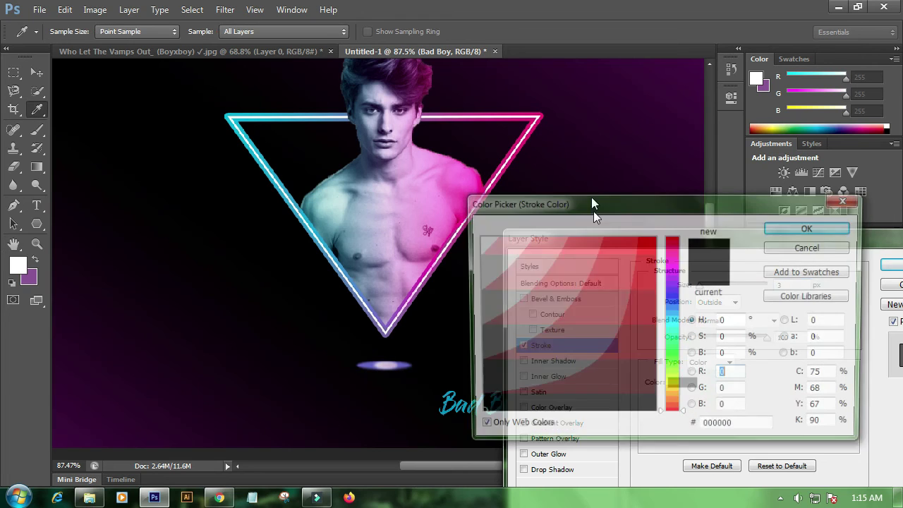
pyautogui.click(540, 111)
pyautogui.click(823, 227)
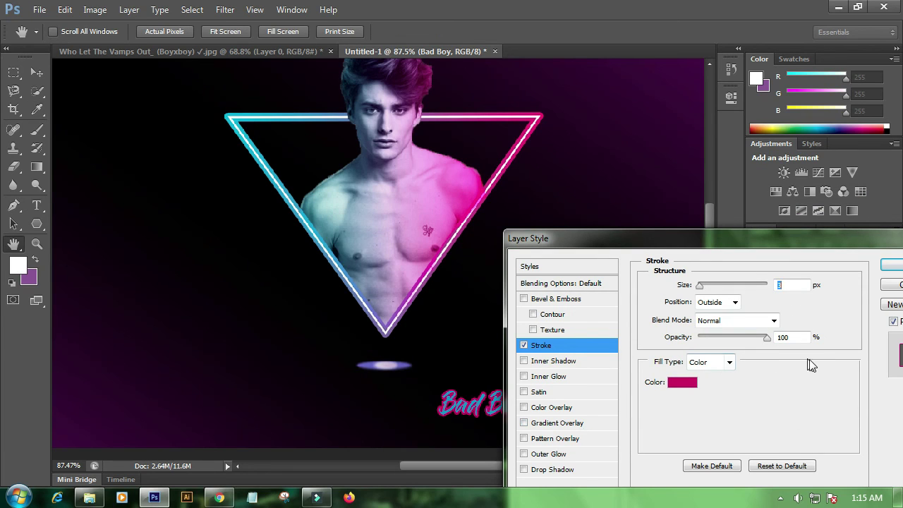
pyautogui.click(889, 266)
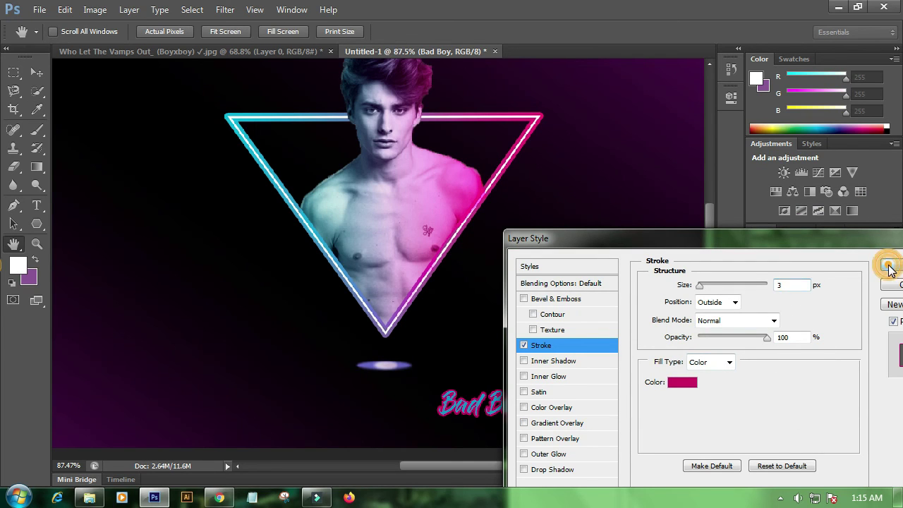
# - Move the "Bad Boy" text beside the triangle's lower-right edge and rotate it about -57° to run along that edge
pyautogui.click(37, 72)
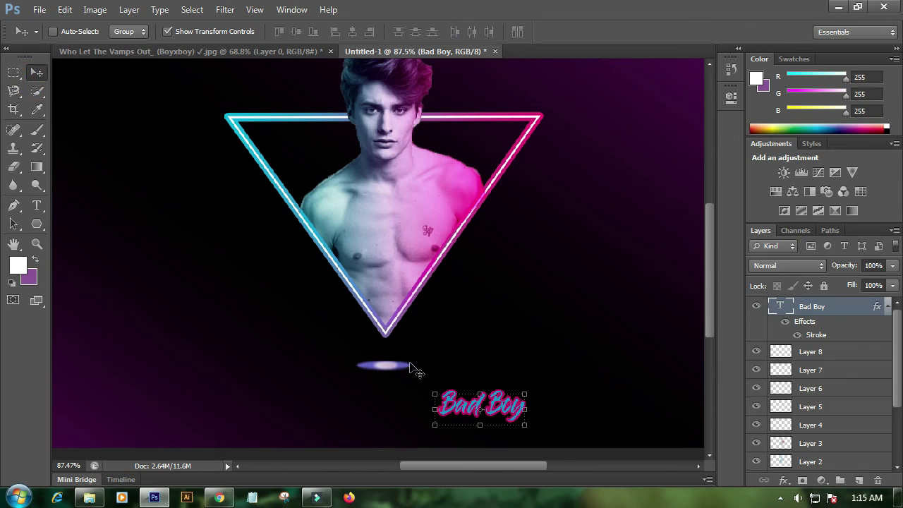
pyautogui.moveTo(507, 409); pyautogui.dragTo(497, 312)
pyautogui.moveTo(414, 335); pyautogui.dragTo(451, 374)
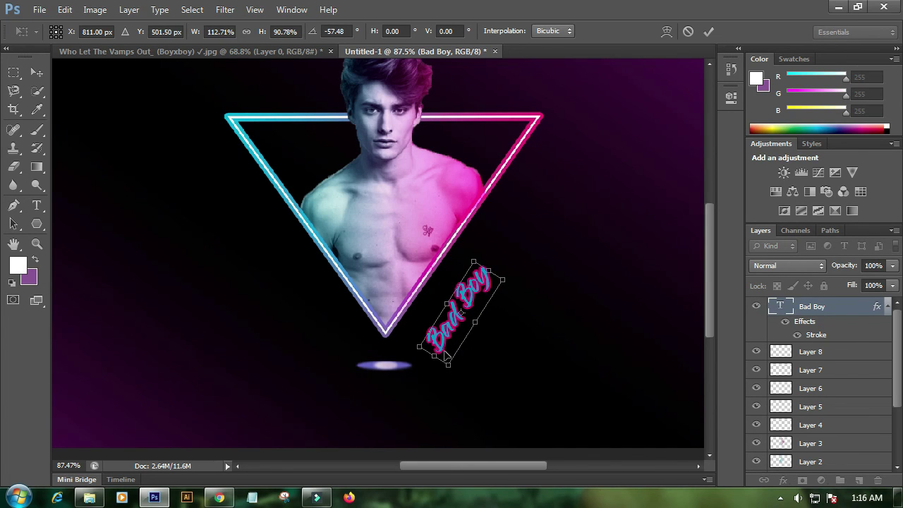
pyautogui.doubleClick(445, 338)
pyautogui.moveTo(445, 328); pyautogui.dragTo(442, 325)
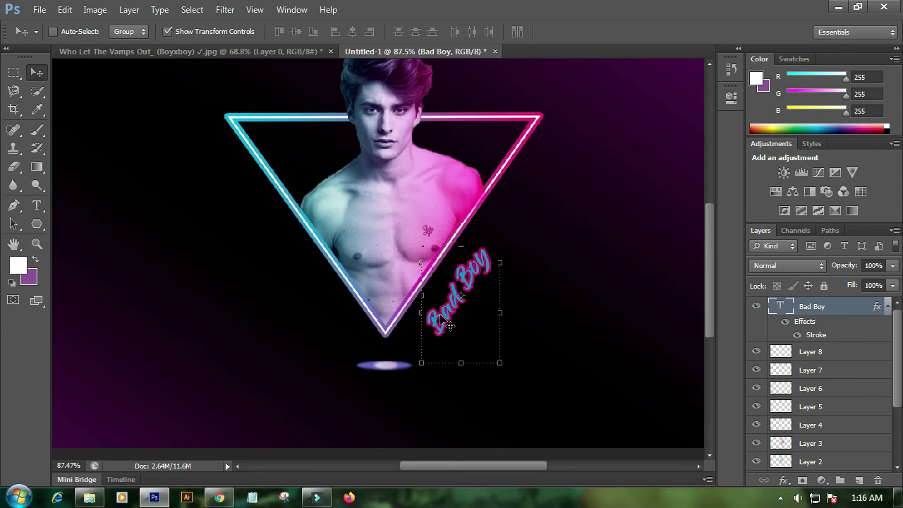
# - Rotate the "Bad Boy" text by about -2° more and nudge it up along the triangle's edge
pyautogui.moveTo(513, 266); pyautogui.dragTo(513, 266)
pyautogui.moveTo(468, 321); pyautogui.dragTo(470, 315)
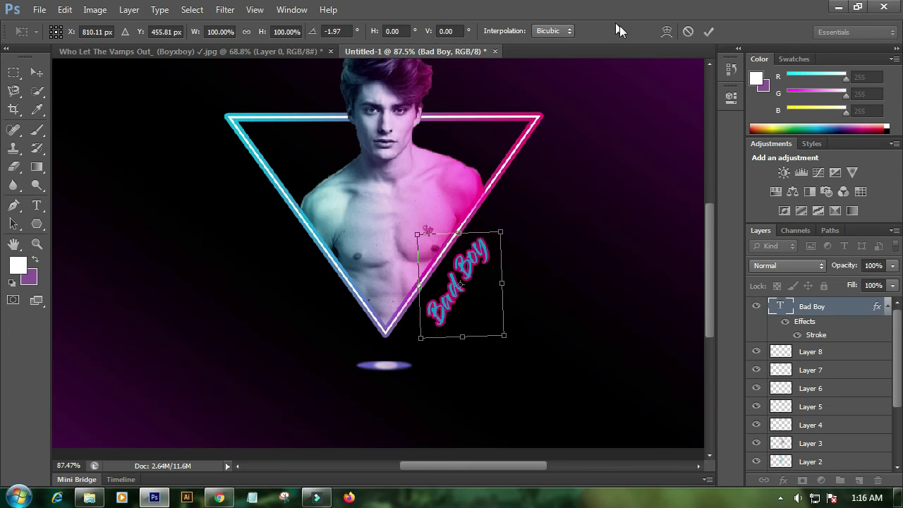
pyautogui.click(709, 32)
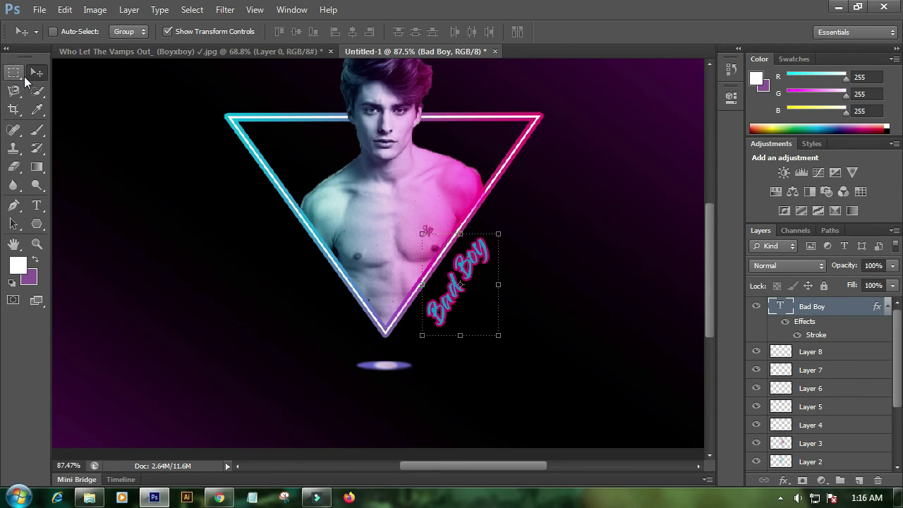
pyautogui.click(14, 72)
# - Start saving the document under Save As in Photoshop format, choosing Local Disk (D:) as the location
pyautogui.scroll(-5, 354, 246)
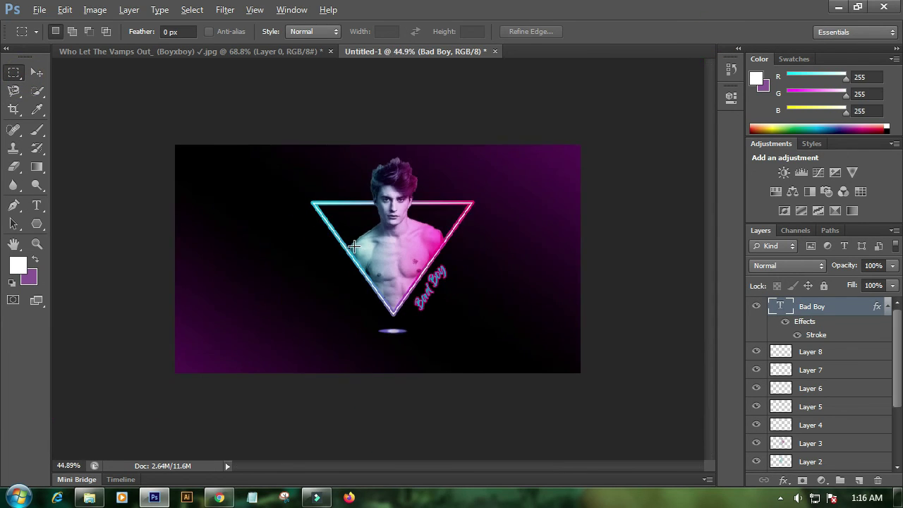
pyautogui.scroll(-2, 353, 247)
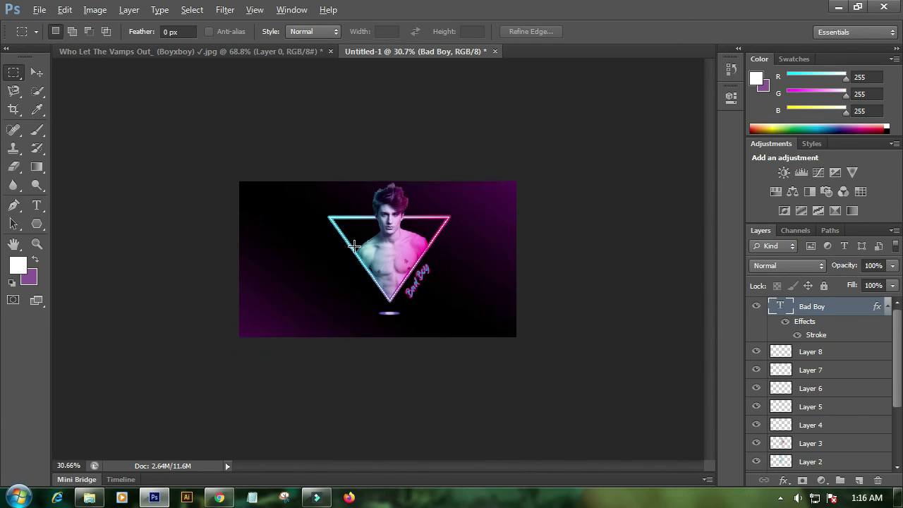
pyautogui.scroll(4, 392, 267)
pyautogui.press('alt')
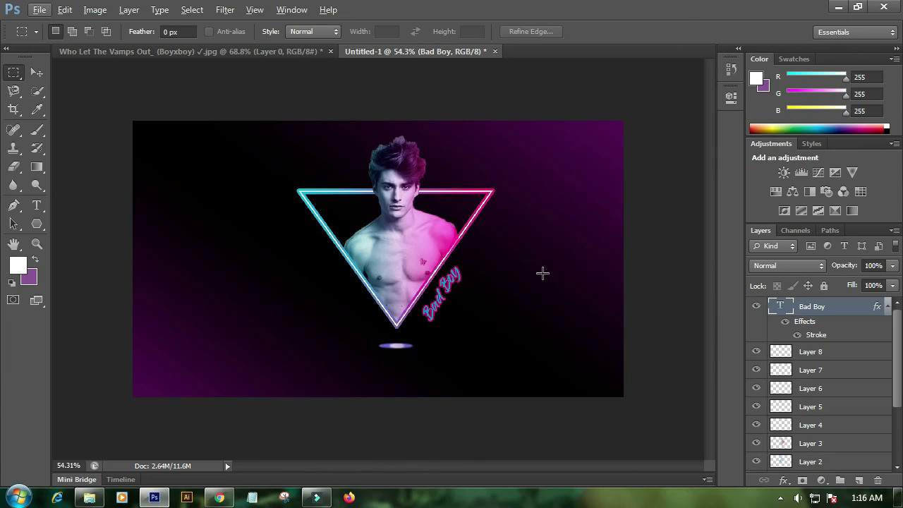
pyautogui.hotkey('ctrl', 'shift', 's')
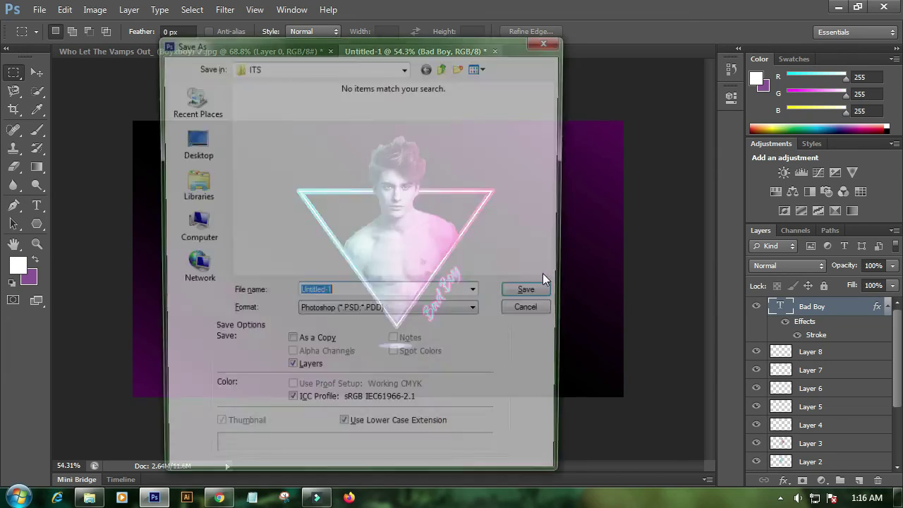
pyautogui.click(192, 227)
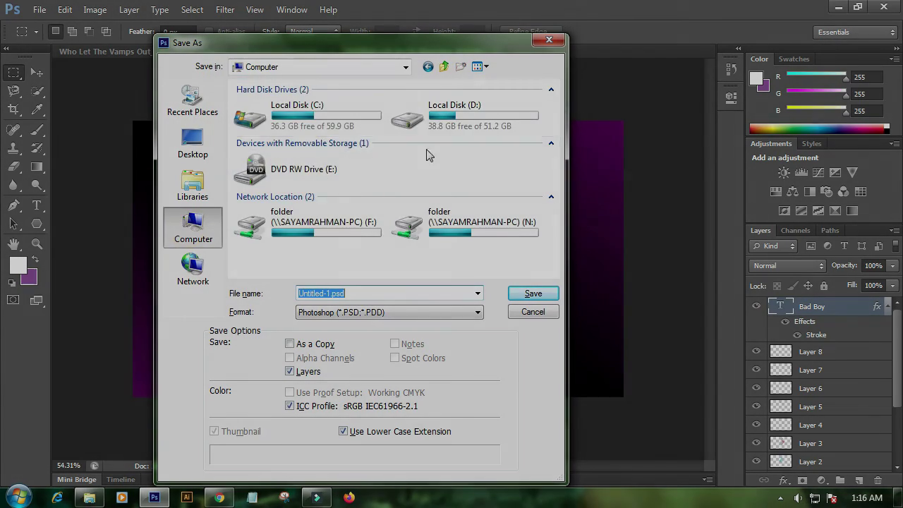
pyautogui.doubleClick(480, 120)
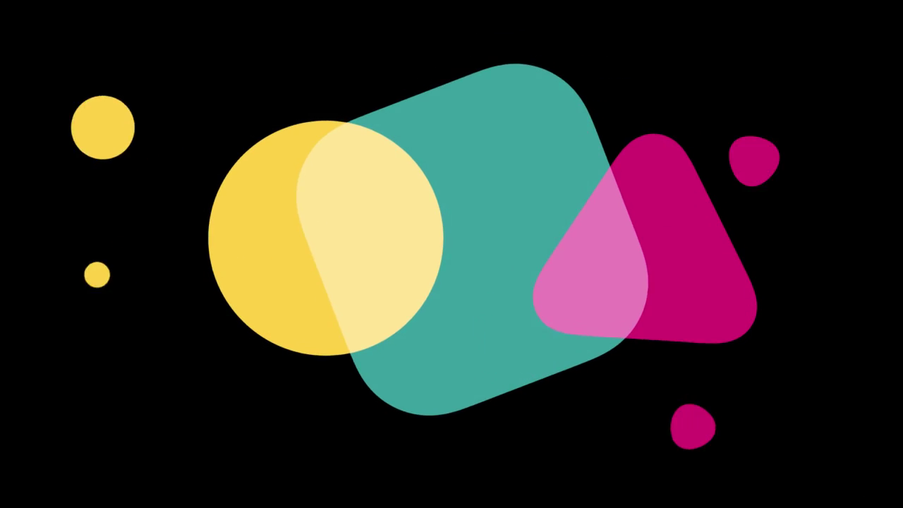